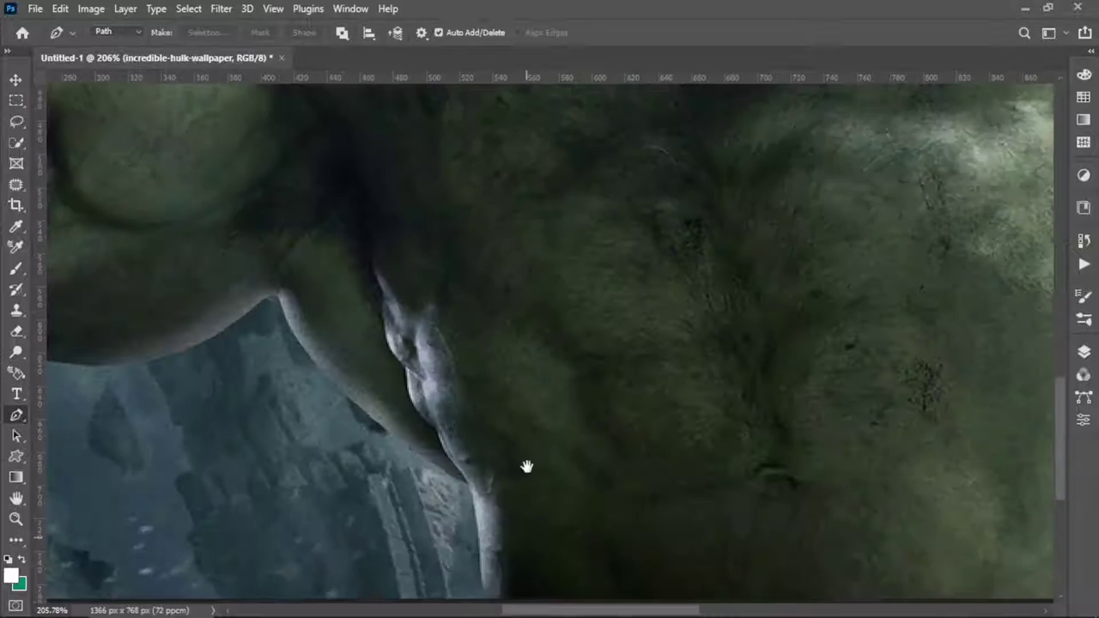
Step: Place the first Pen path anchor at the bottom edge of the Hulk's body
scroll(524, 464, down, 3)
click(484, 463)
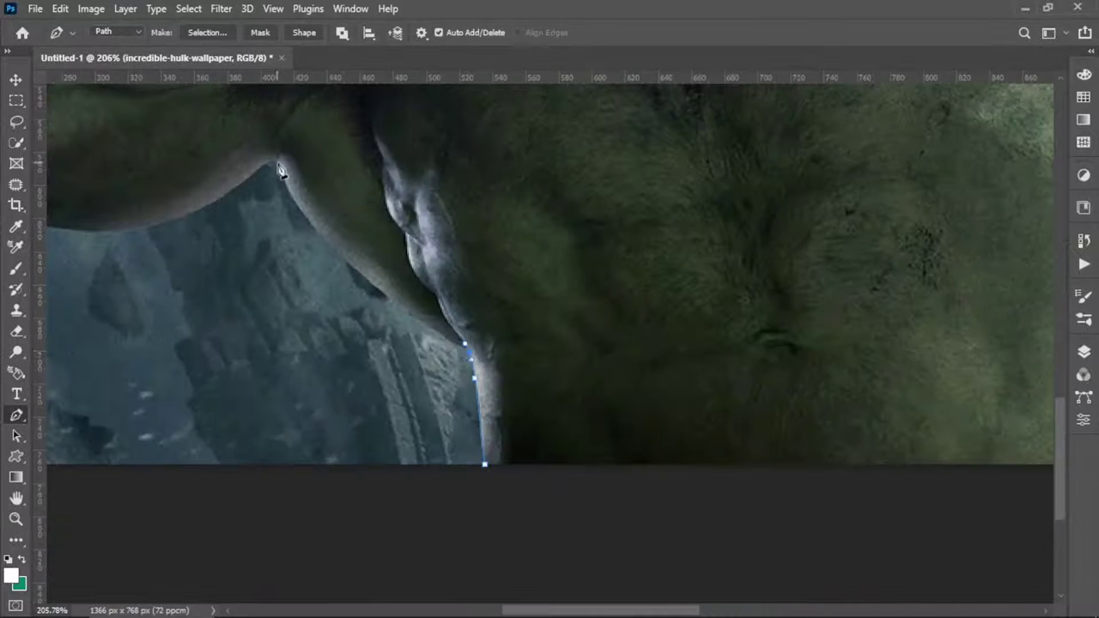
Step: Curve the path along the underside and lower edge of the raised arm
drag(271, 183, 812, 285)
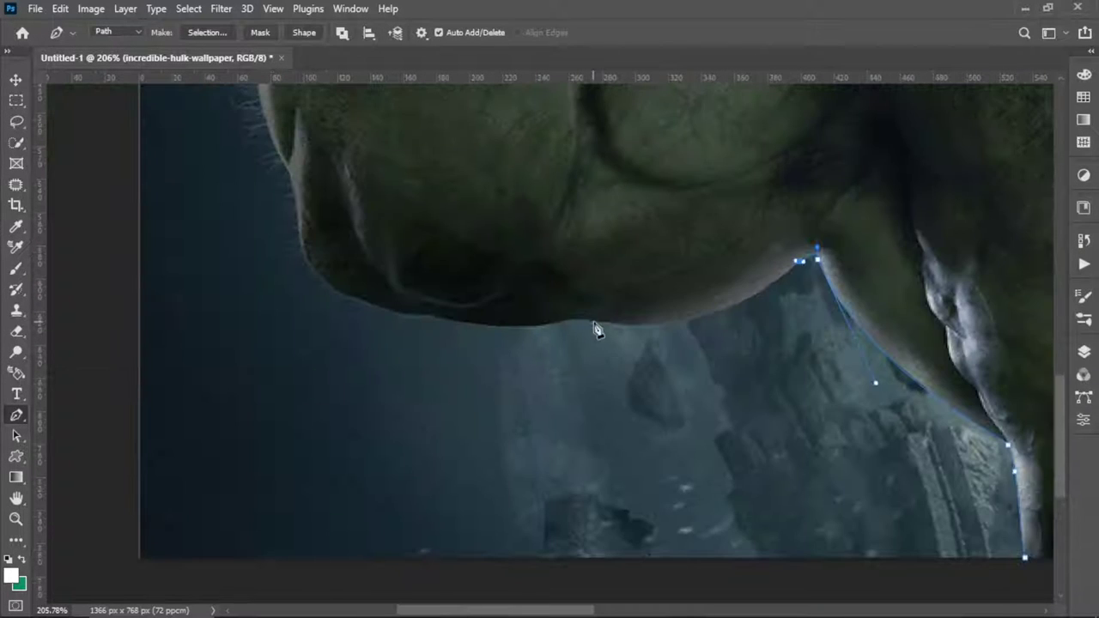
drag(592, 321, 383, 305)
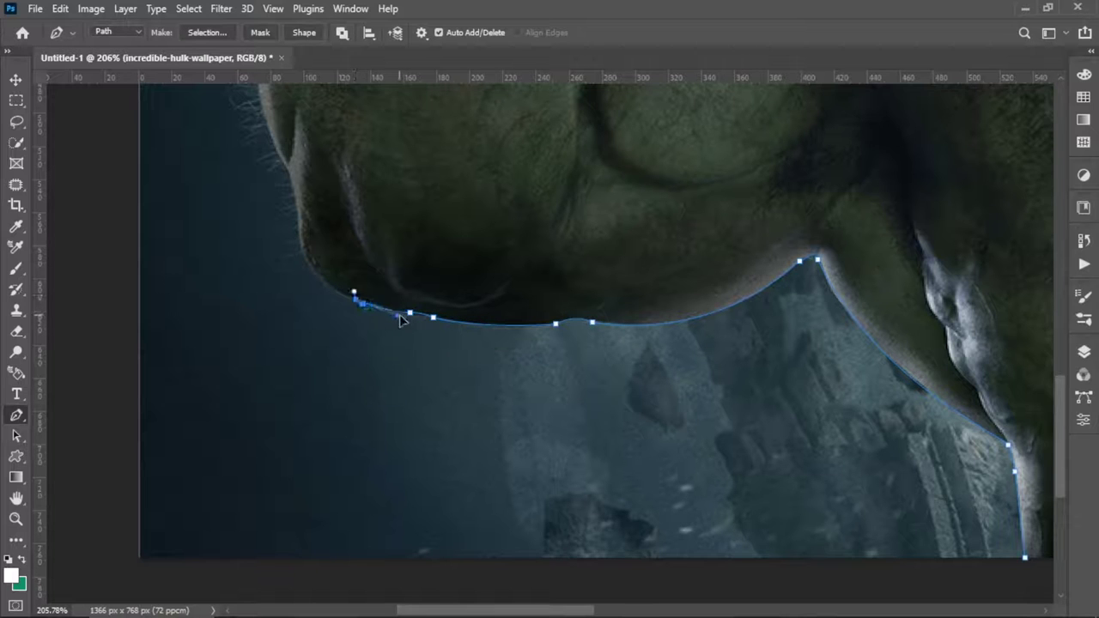
drag(305, 211, 635, 404)
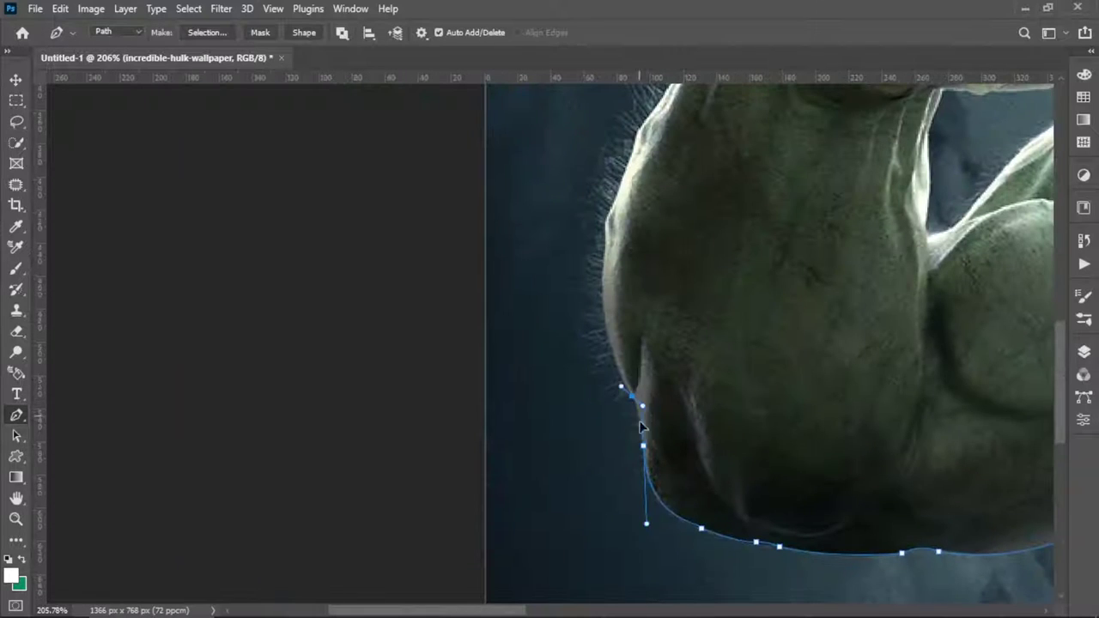
mouse_move(615, 217)
mouse_down()
mouse_move(629, 322)
mouse_move(608, 433)
mouse_up()
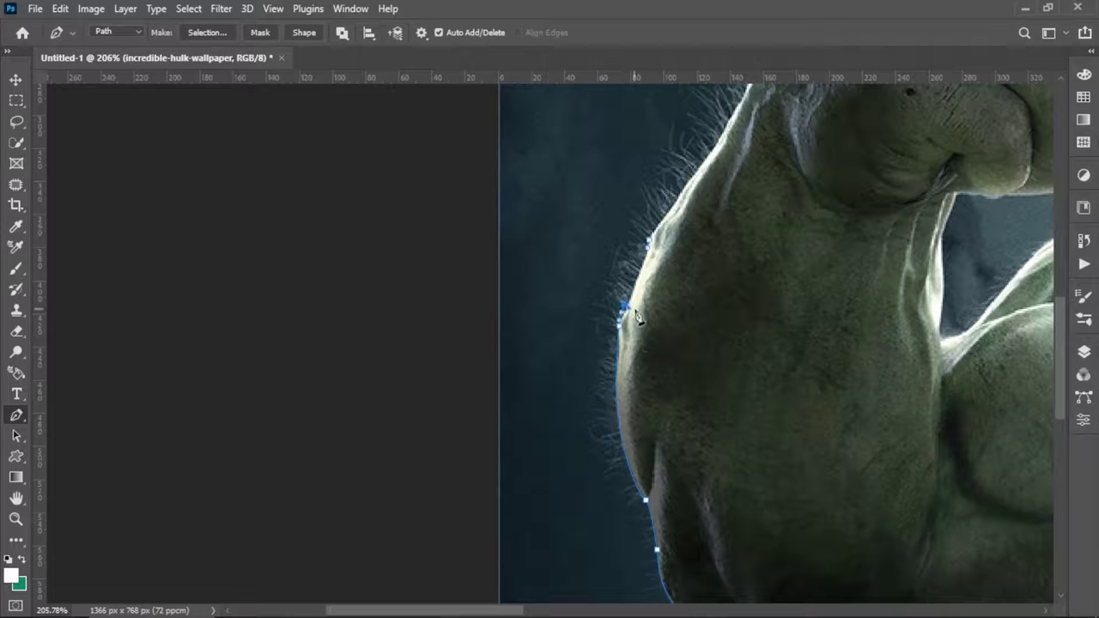
scroll(684, 199, up, 3)
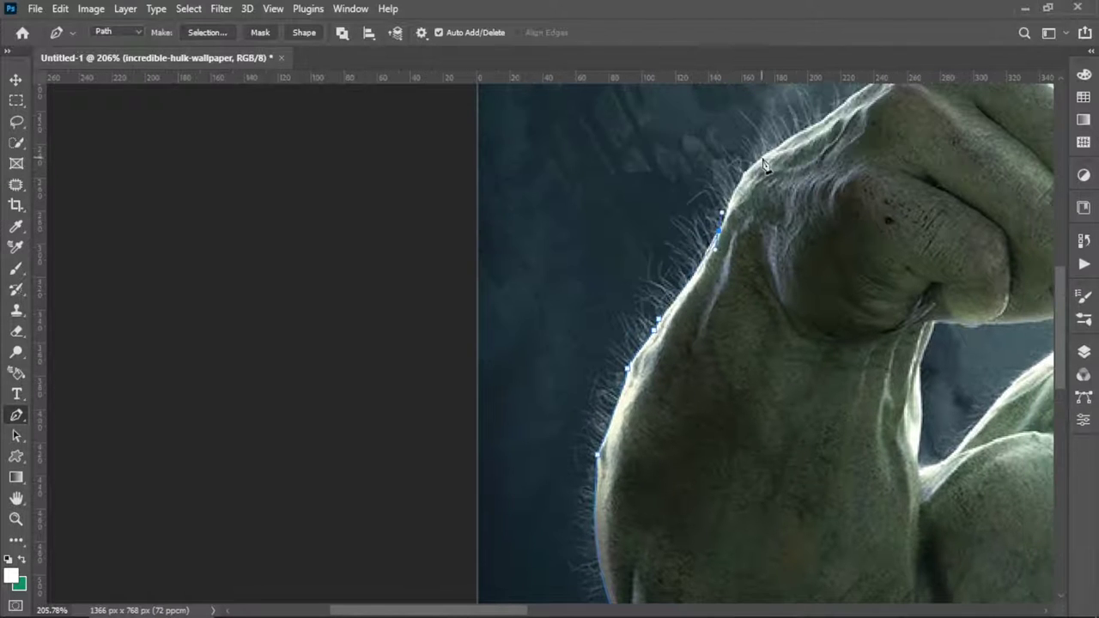
drag(764, 165, 624, 340)
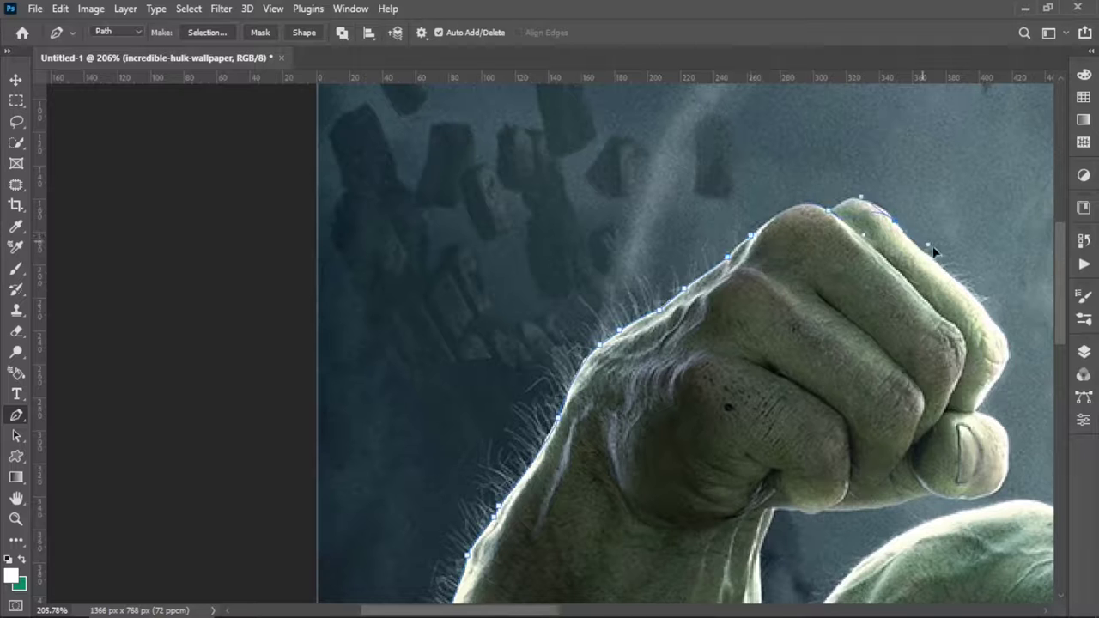
Step: Continue the path around the top knuckles and thumb, then along the shoulder
drag(852, 196, 851, 196)
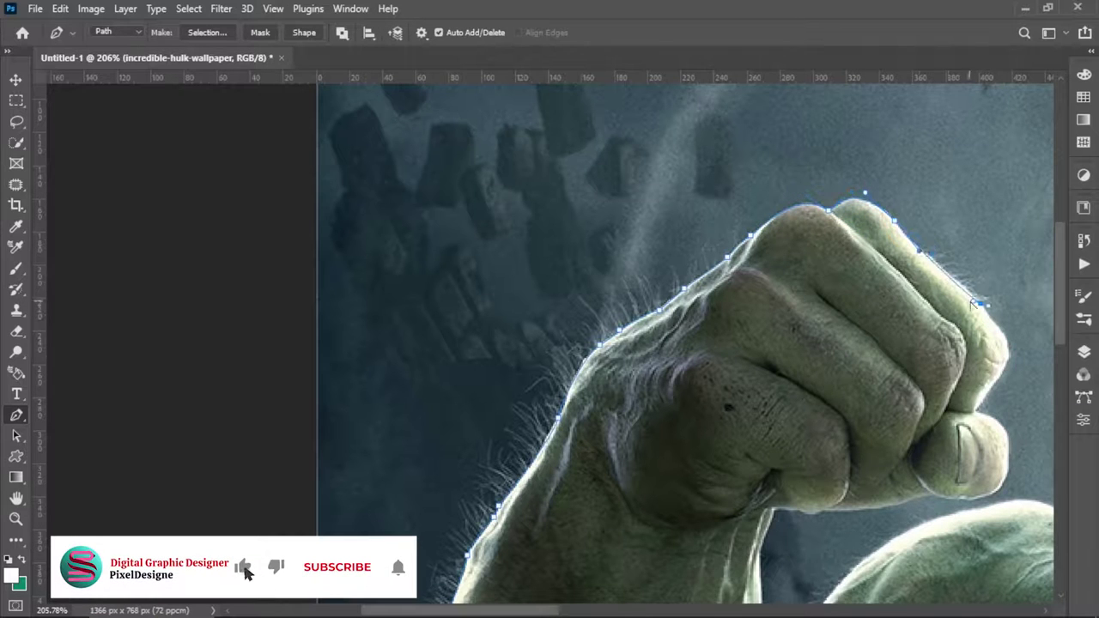
drag(987, 399, 681, 231)
click(759, 316)
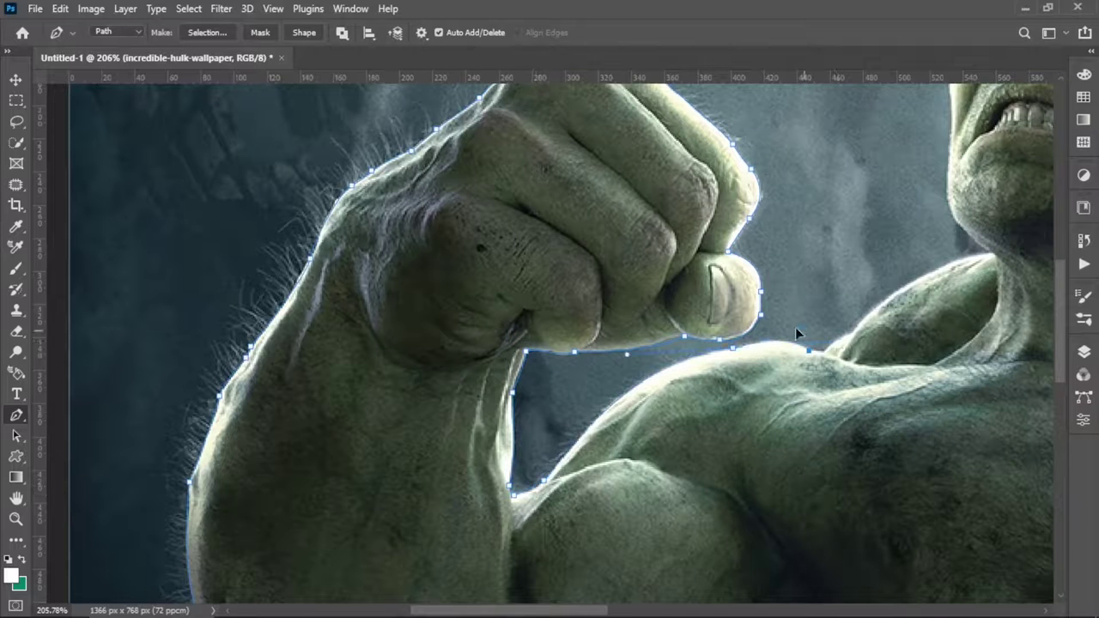
click(1018, 251)
drag(922, 203, 553, 451)
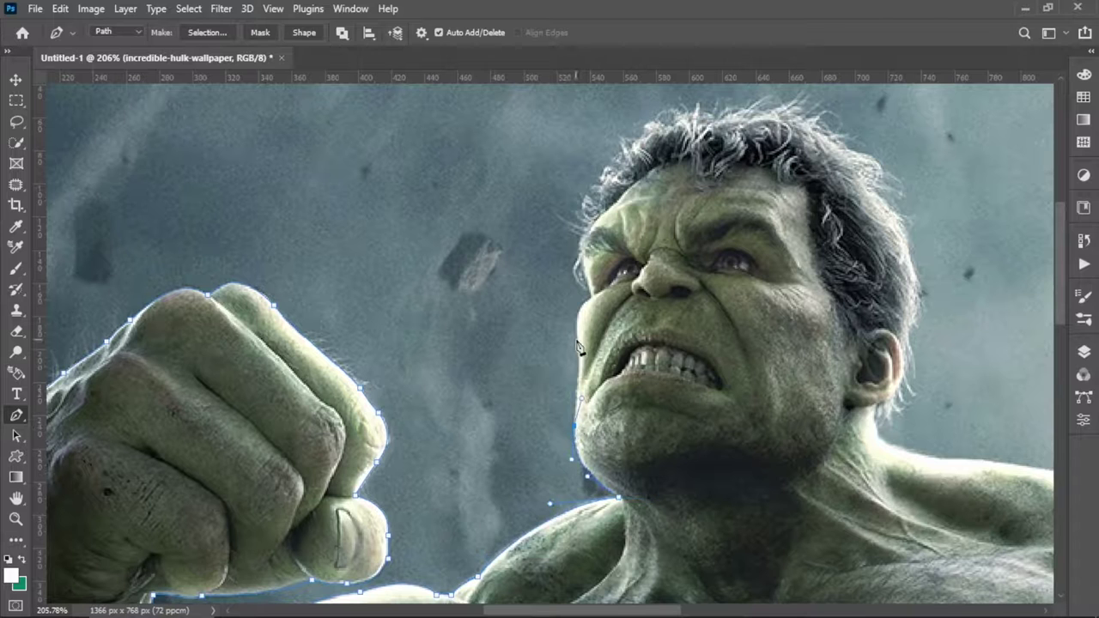
scroll(607, 301, up, 2)
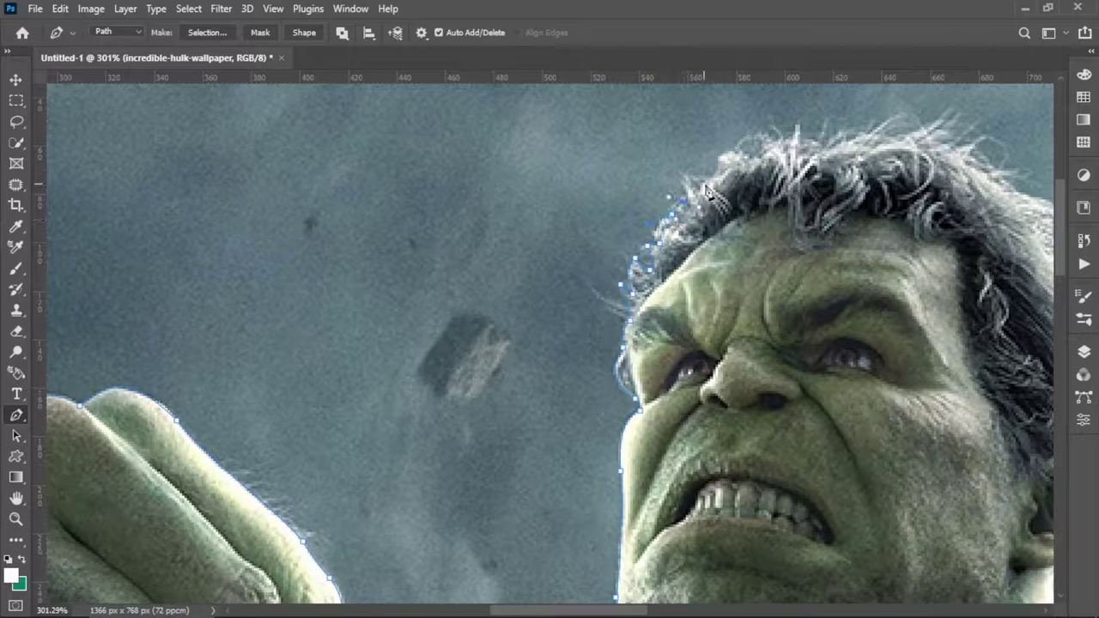
Step: Trace the path around the hair outline and down to where neck meets shoulder
click(788, 141)
drag(789, 148, 704, 294)
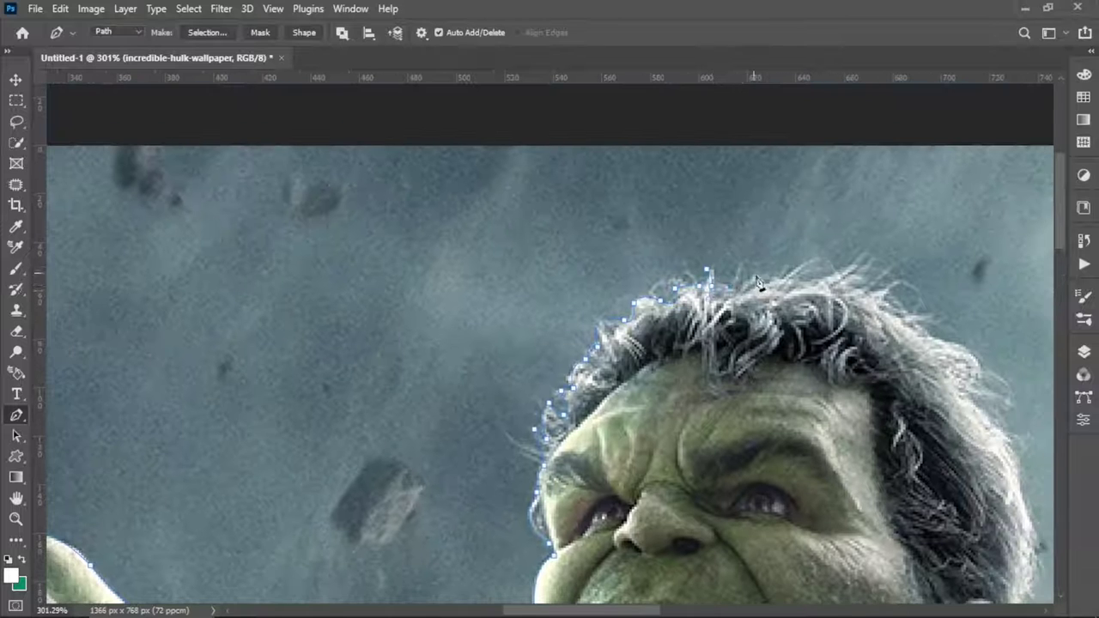
drag(846, 292, 670, 193)
click(782, 296)
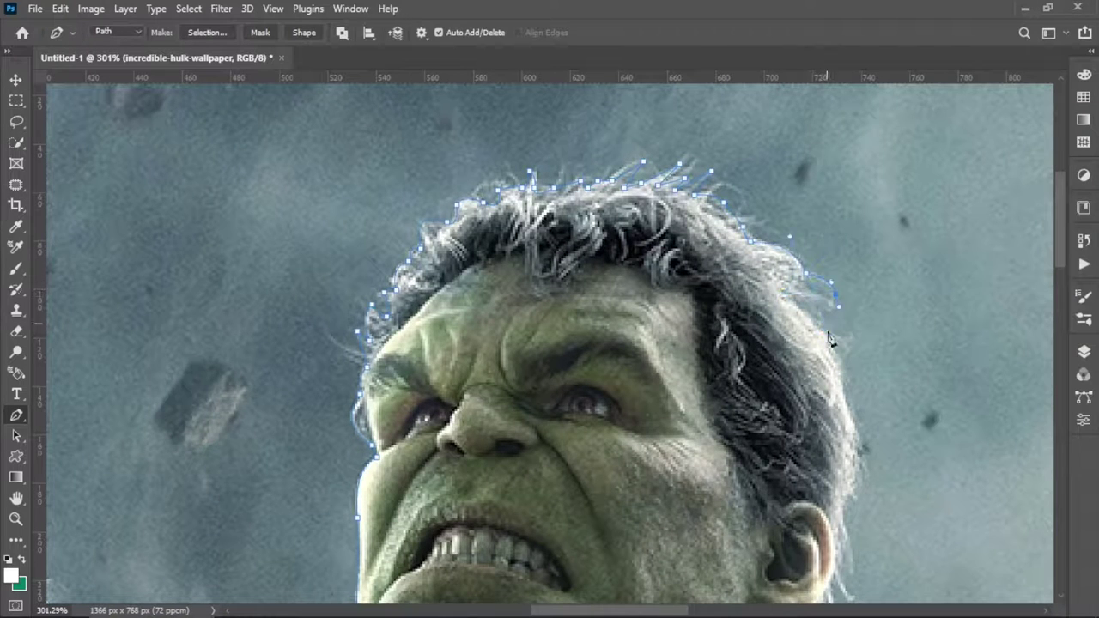
scroll(830, 339, down, 5)
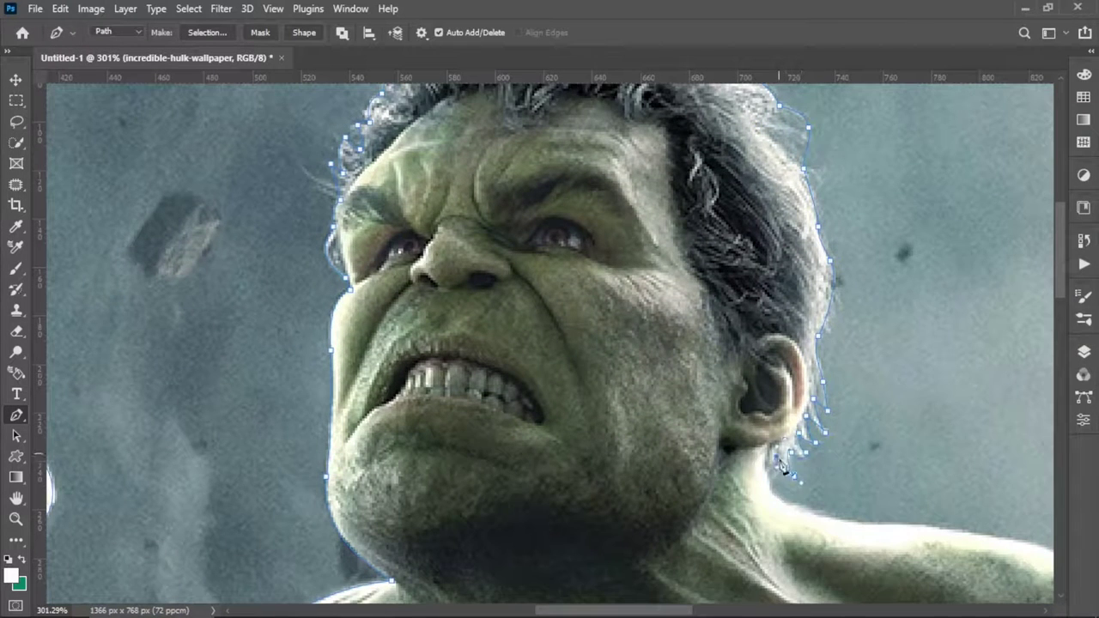
scroll(788, 507, up, 5)
click(494, 361)
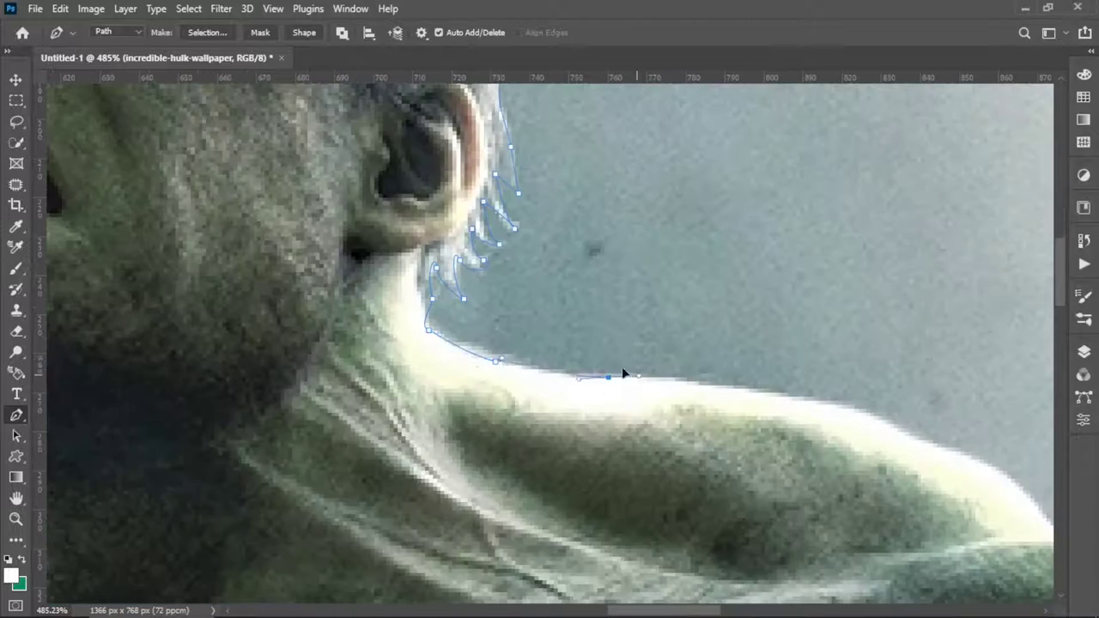
click(898, 429)
click(939, 447)
Step: Curve the path over the shoulder and down the shoulder muscle
drag(950, 472, 648, 254)
click(748, 307)
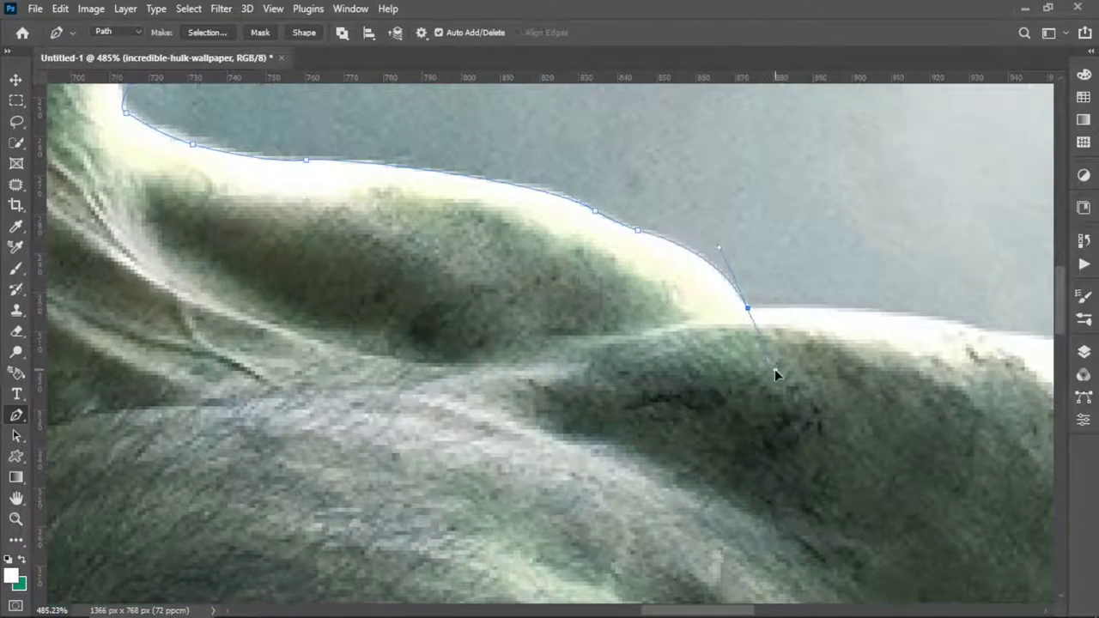
scroll(775, 372, down, 2)
click(713, 221)
drag(864, 392, 881, 452)
scroll(789, 353, down, 2)
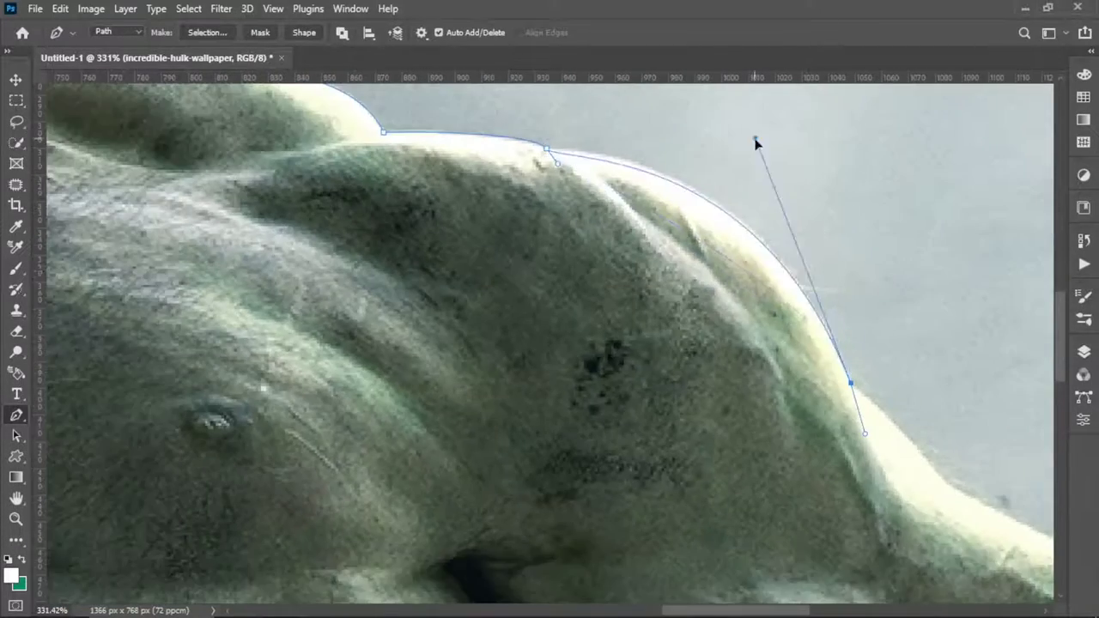
drag(807, 449, 407, 184)
click(532, 206)
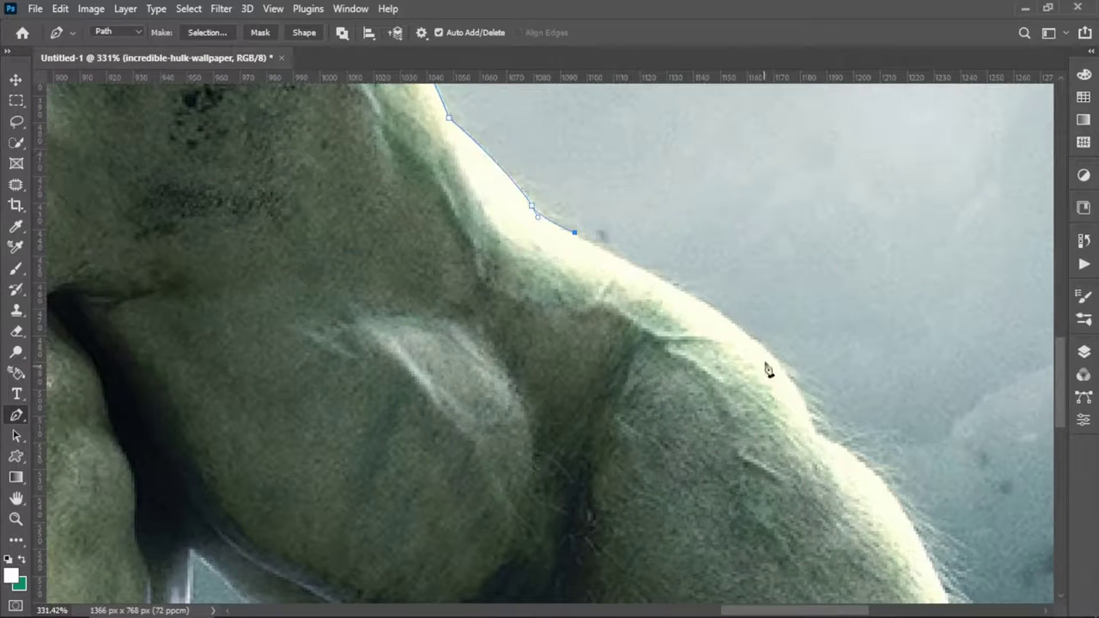
Step: Extend the path down the lower arm's right edge to the image bottom and up the inner arm
drag(817, 437, 601, 120)
click(581, 177)
drag(601, 360, 645, 155)
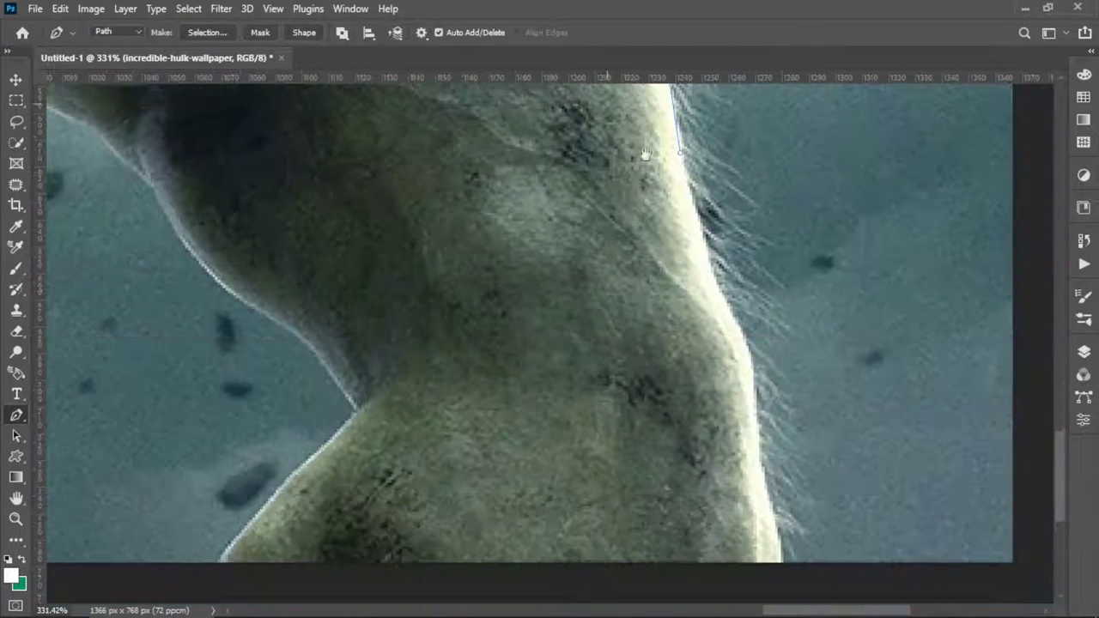
click(713, 276)
click(738, 326)
drag(670, 224, 654, 152)
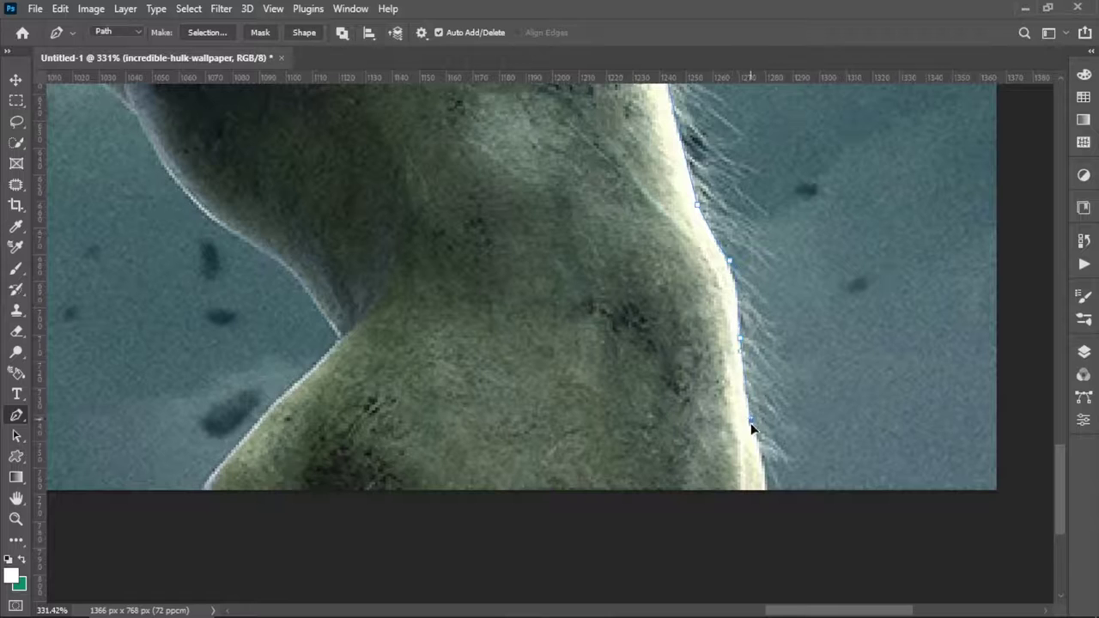
click(762, 489)
drag(165, 486, 621, 525)
click(624, 530)
Step: Shape the path through the armpit gap and close the outline at the image bottom
drag(764, 378, 784, 373)
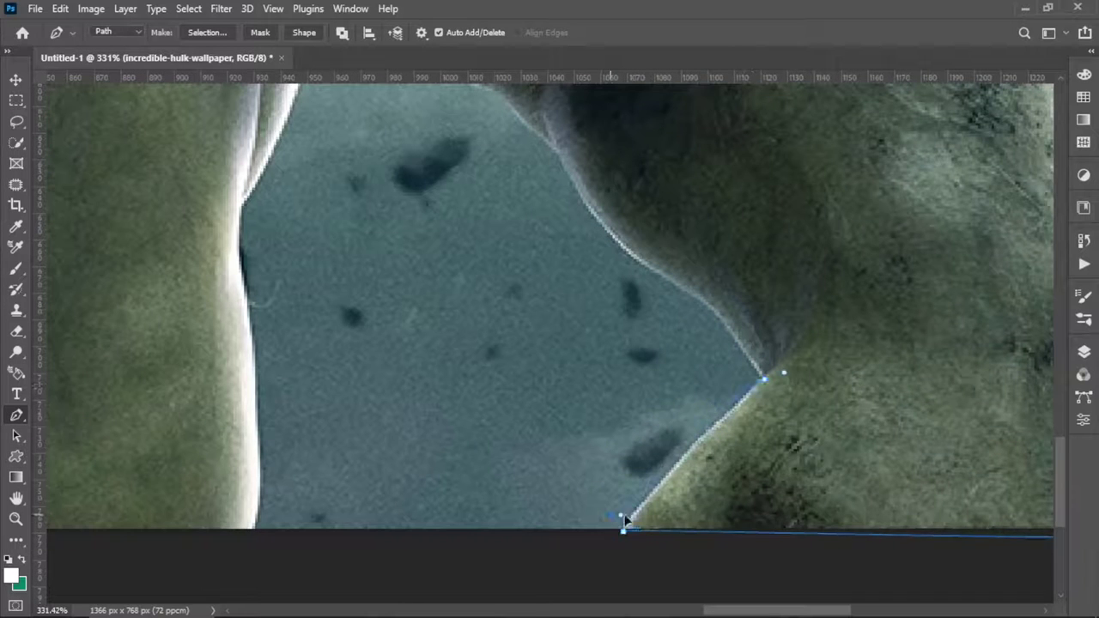
click(627, 520)
mouse_move(718, 324)
mouse_down()
mouse_move(738, 421)
mouse_move(702, 402)
mouse_up()
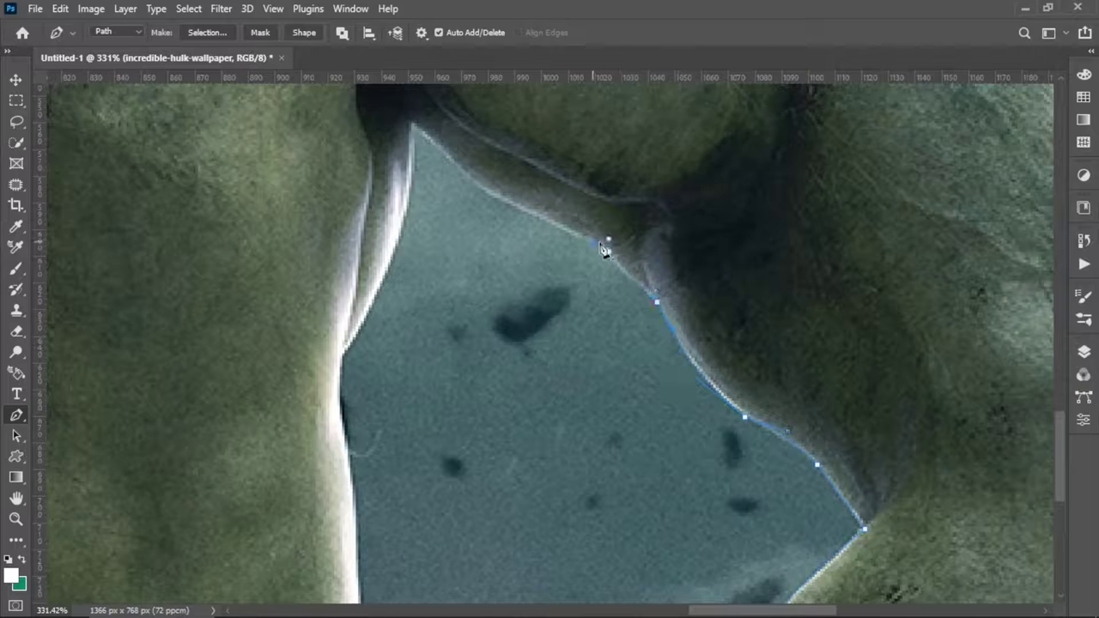
drag(604, 250, 735, 352)
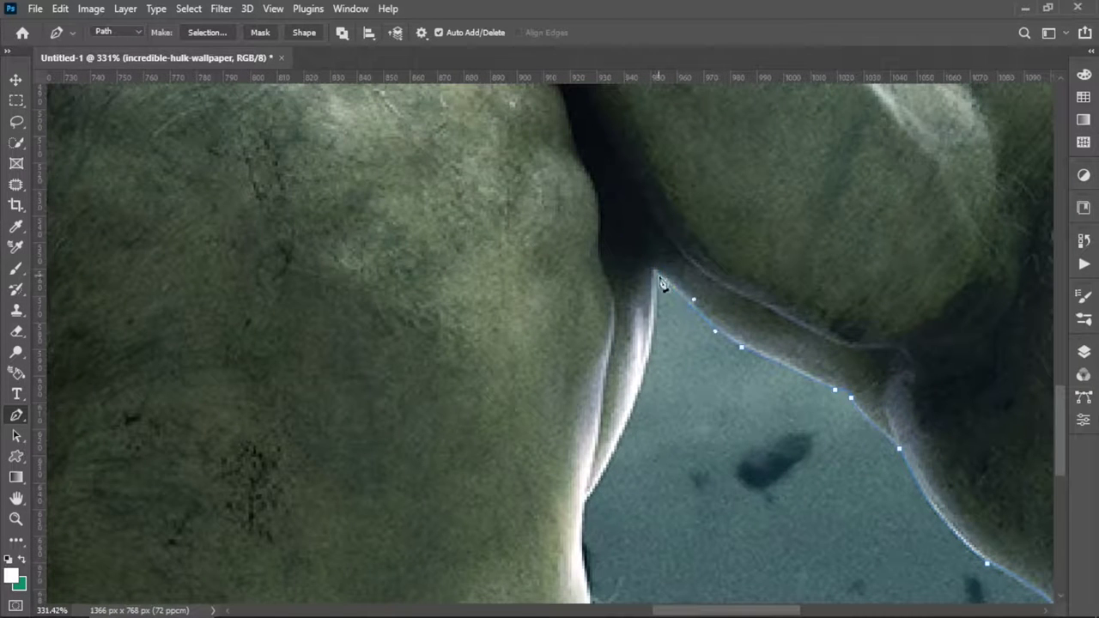
mouse_move(566, 509)
mouse_down()
mouse_move(527, 548)
mouse_move(517, 200)
mouse_up()
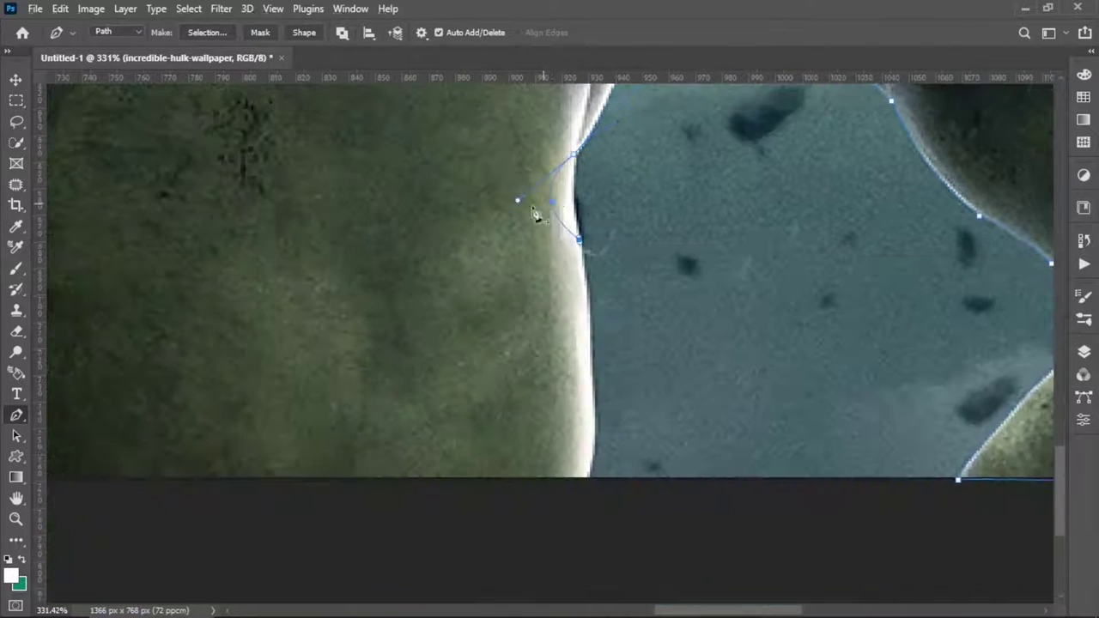
click(592, 486)
scroll(655, 432, down, 5)
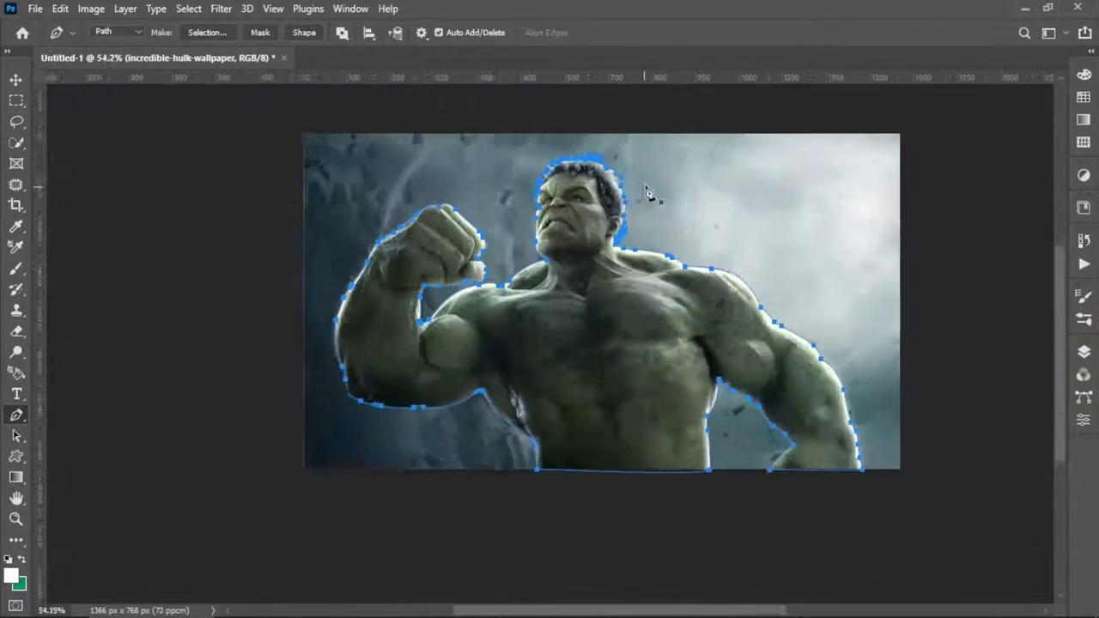
scroll(635, 196, up, 1)
Step: Turn the path into a selection, copy the Hulk to its own layer, and clear the original
key(ctrl+Return)
key(F7)
key(ctrl+shift+i)
key(Delete)
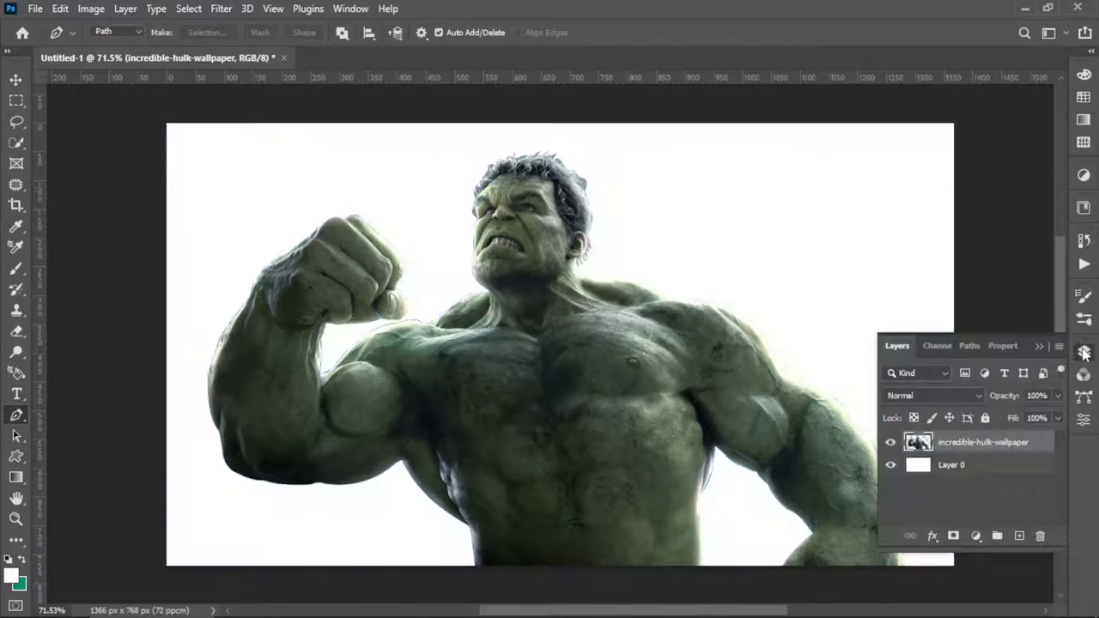
key(v)
Step: Fill Layer 0 with a dark olive grey foreground colour
click(12, 575)
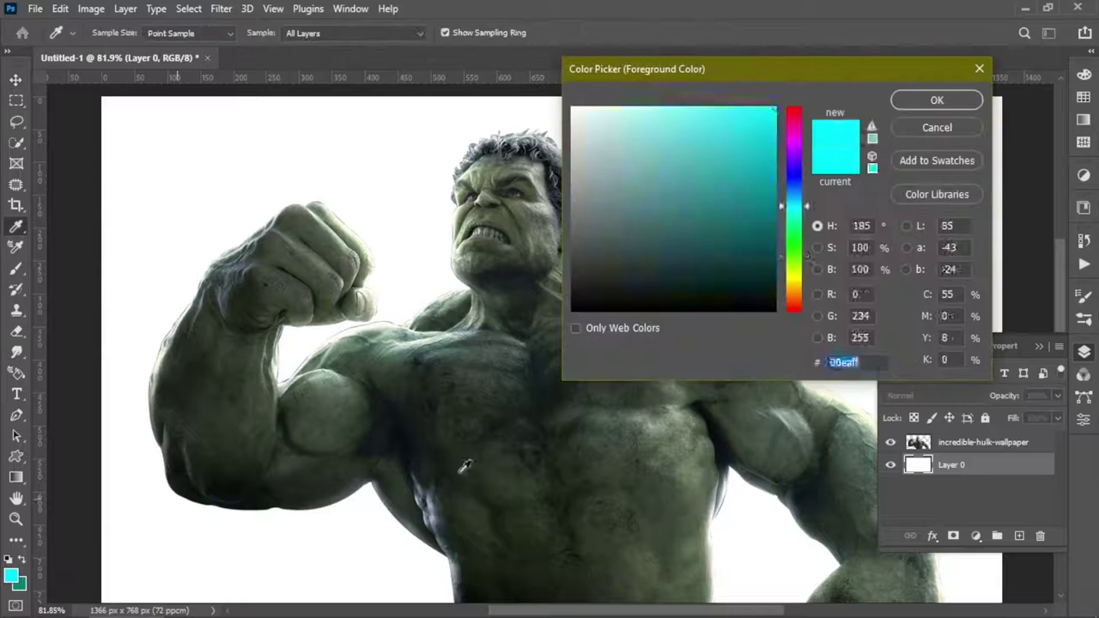
click(626, 265)
click(954, 99)
key(alt+BackSpace)
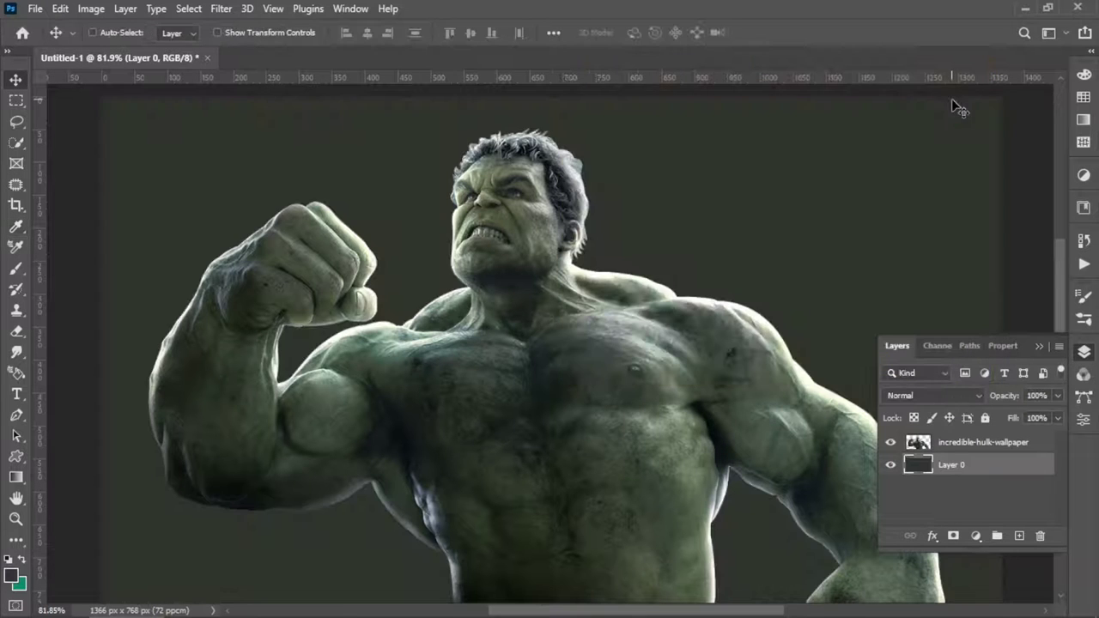
scroll(695, 215, down, 1)
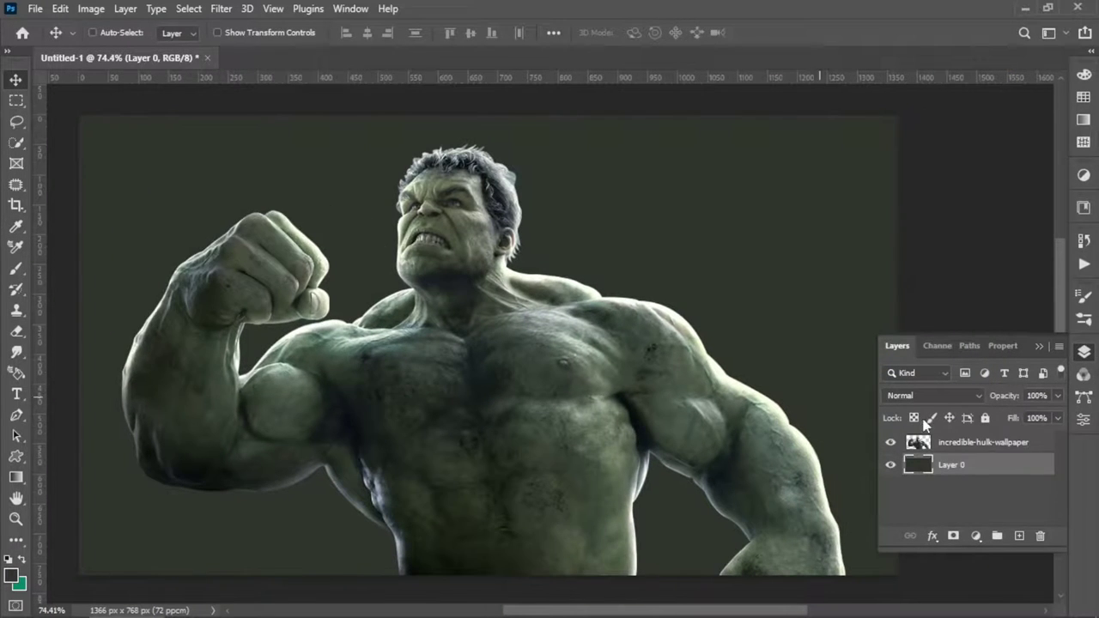
Step: Brighten the Hulk cut-out layer slightly
click(982, 442)
click(91, 9)
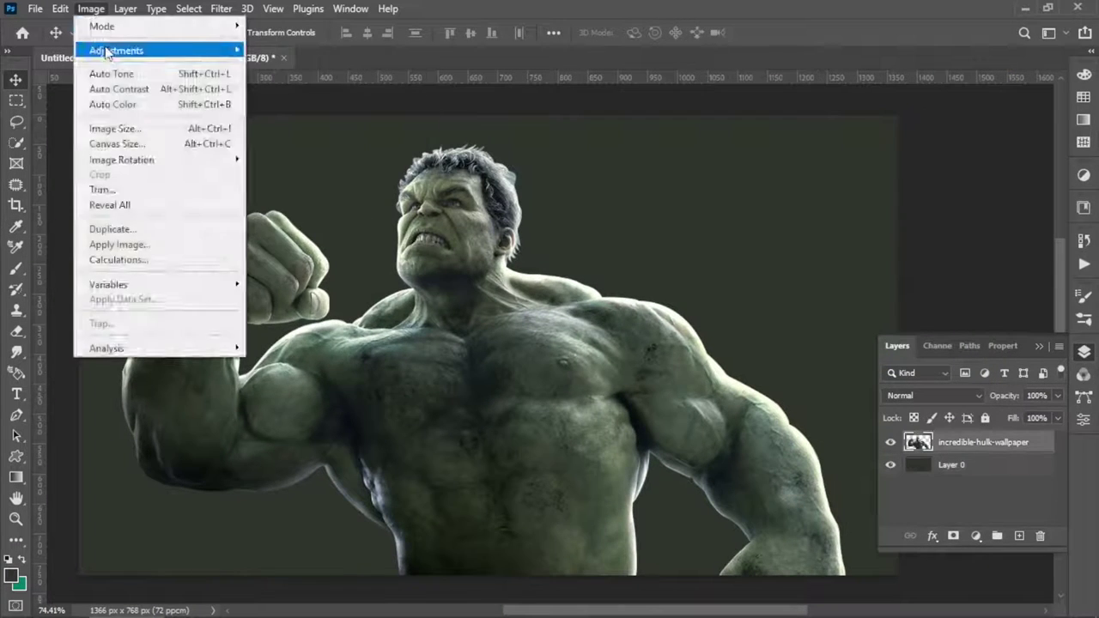
click(284, 50)
drag(778, 224, 792, 221)
click(910, 175)
Step: Apply Levels with black point 22, midtones 0.84 and white point 245
click(91, 8)
click(266, 69)
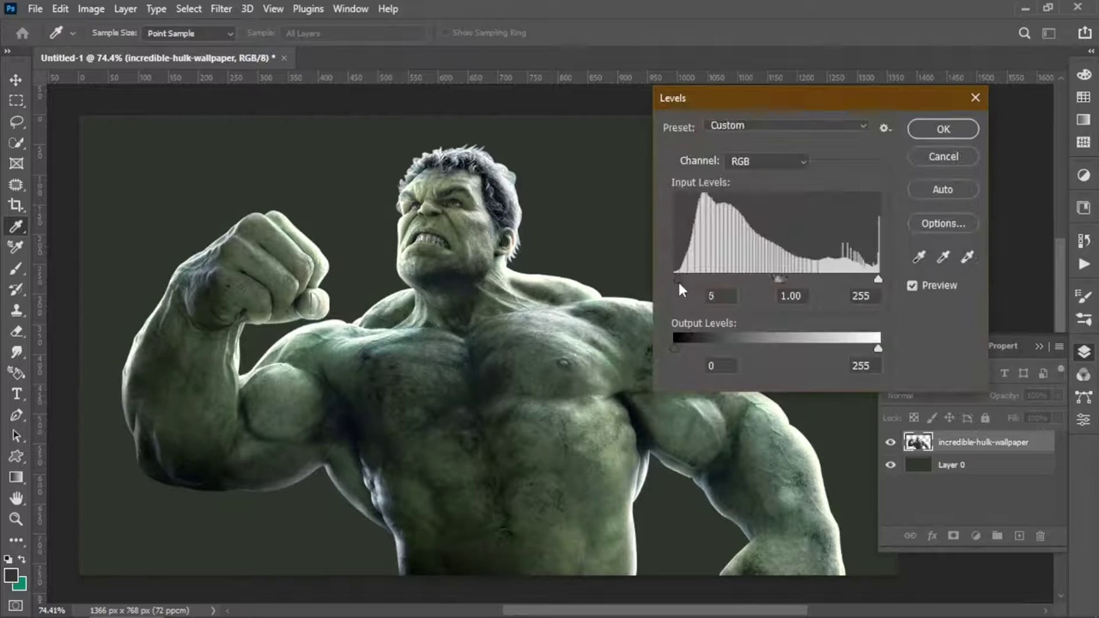
drag(677, 279, 691, 279)
drag(783, 279, 794, 279)
drag(878, 279, 871, 281)
click(943, 129)
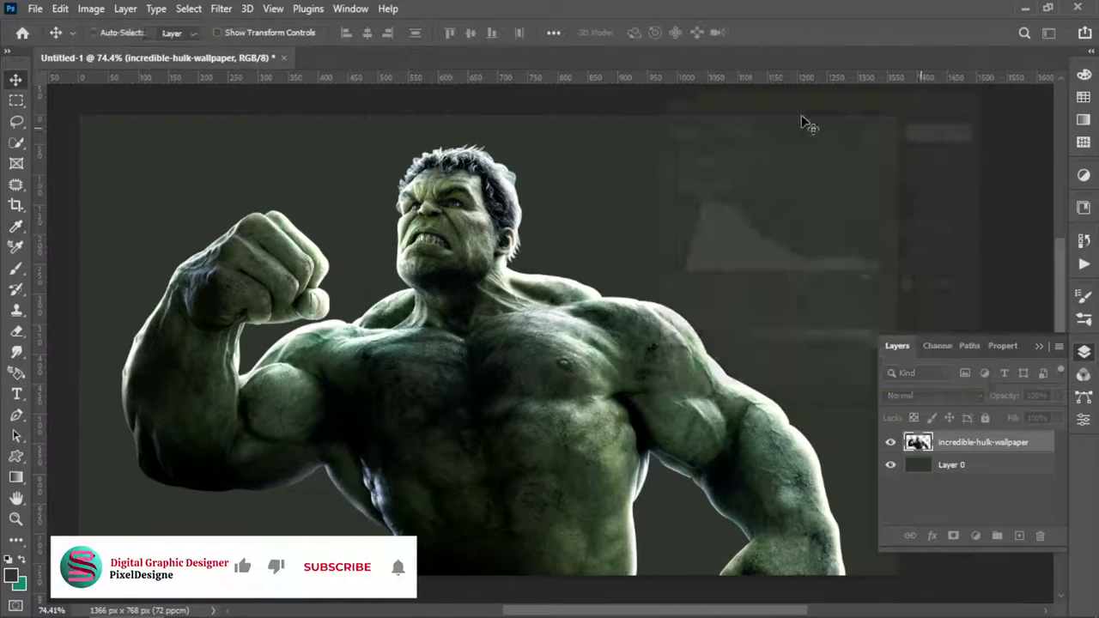
Step: Boost the Hulk's vibrance to +37
click(91, 9)
click(283, 117)
drag(712, 198, 741, 198)
click(840, 174)
Step: Shift the midtones' cyan–red colour balance toward red for warmer skin
click(91, 9)
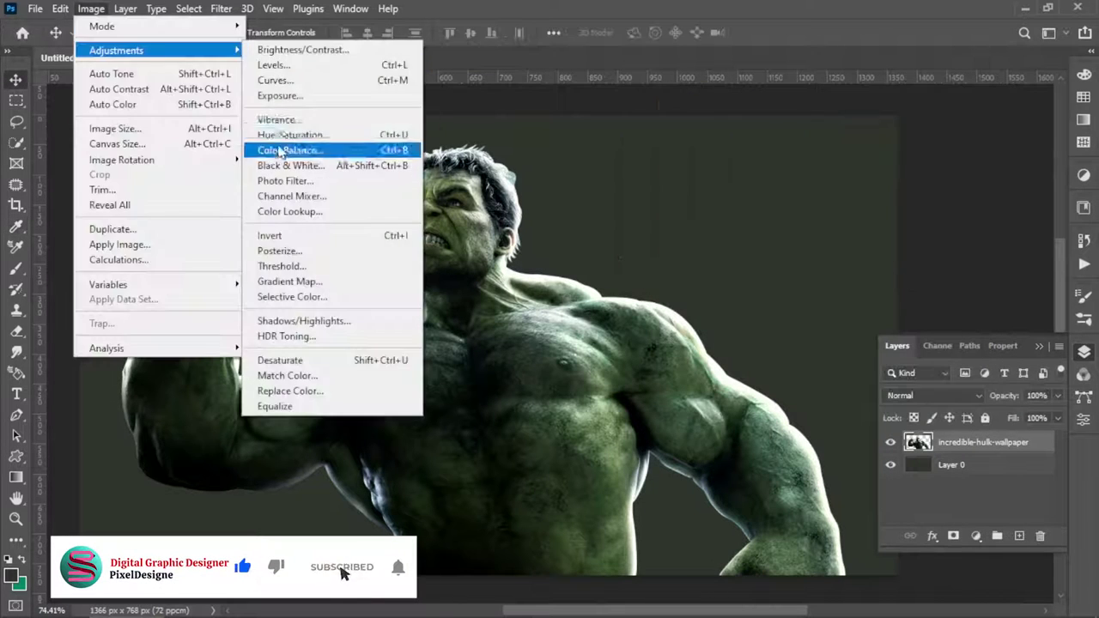
click(343, 149)
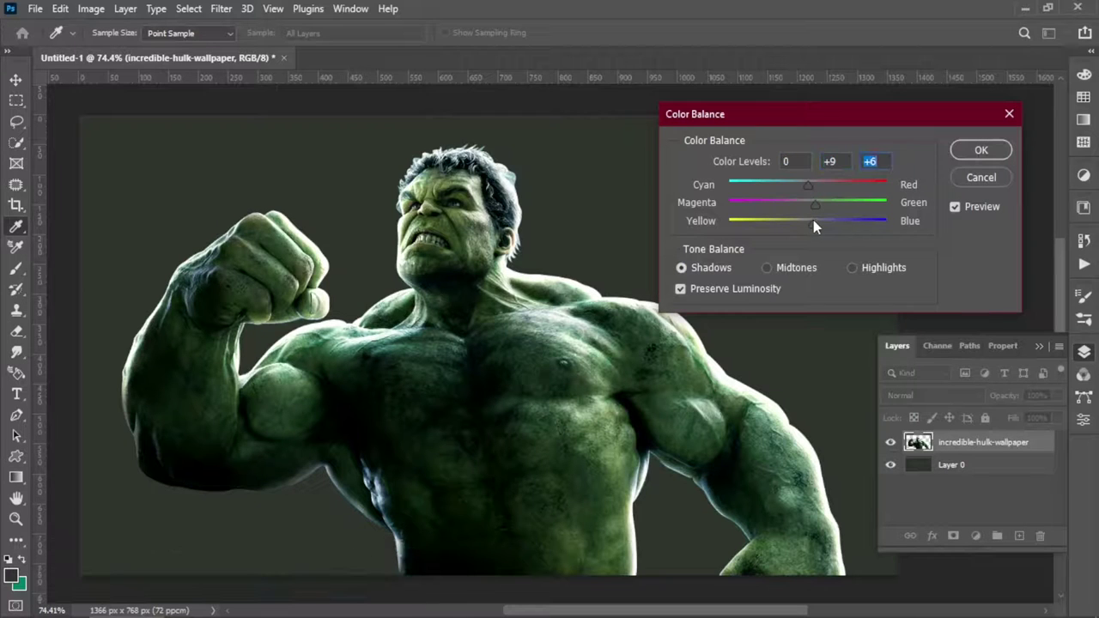
click(773, 268)
drag(790, 187, 830, 184)
click(980, 149)
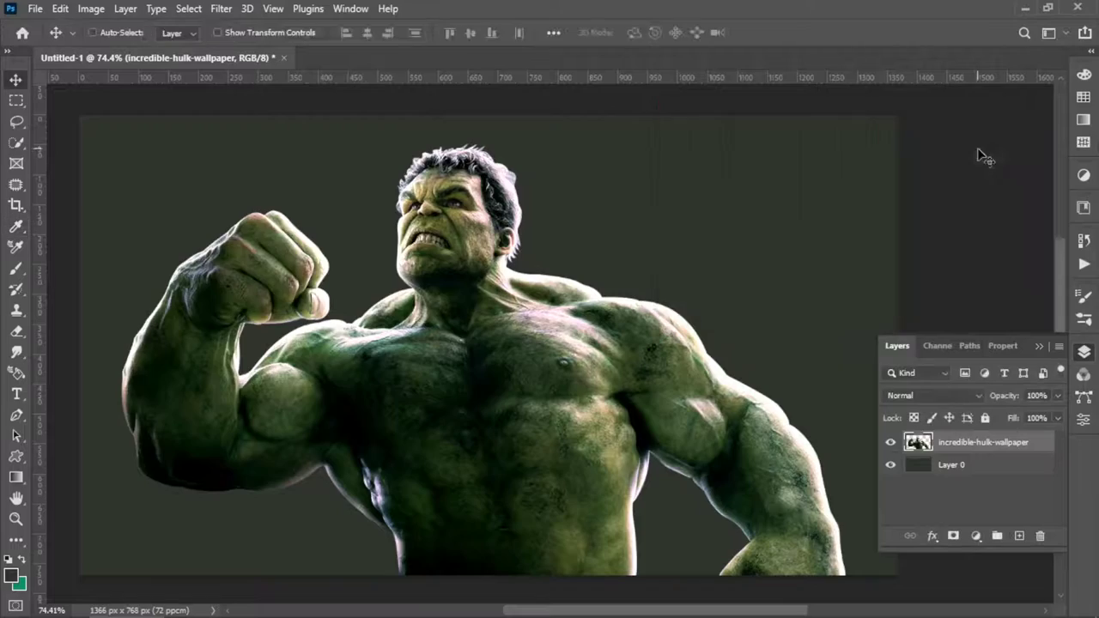
click(221, 8)
click(468, 382)
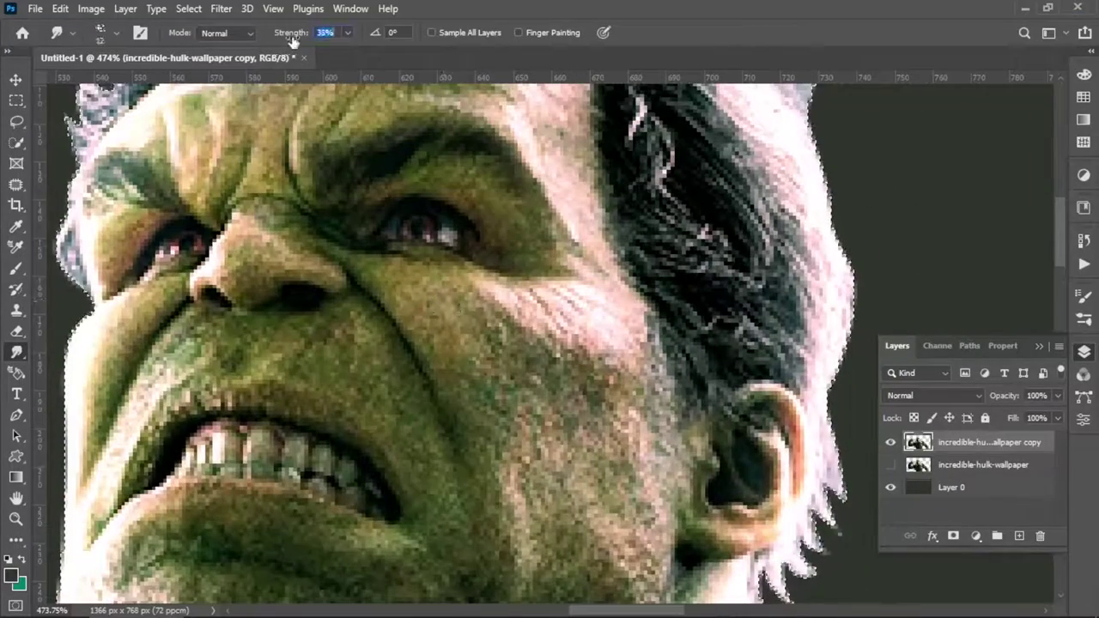
Step: Smudge the cheeks, nose bridge, brows and forehead into smooth painted skin
mouse_move(549, 421)
mouse_down()
mouse_move(404, 314)
mouse_move(572, 387)
mouse_move(558, 480)
mouse_move(533, 296)
mouse_up()
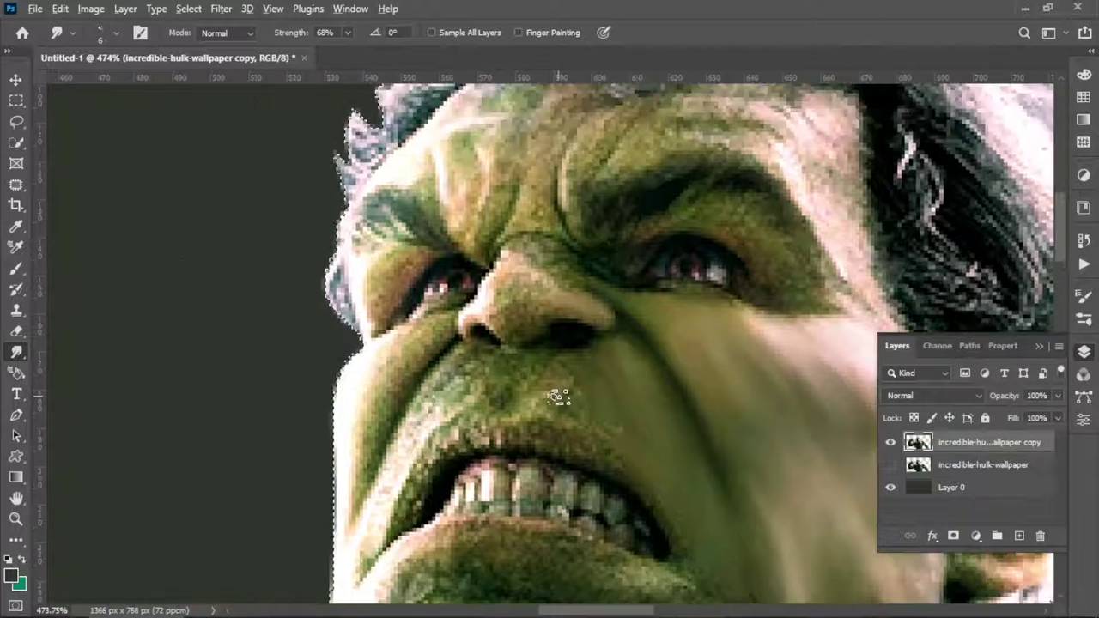
mouse_move(578, 337)
mouse_down()
mouse_move(549, 408)
mouse_move(430, 330)
mouse_move(369, 438)
mouse_move(412, 378)
mouse_move(386, 498)
mouse_up()
mouse_move(545, 250)
mouse_down()
mouse_move(618, 318)
mouse_move(503, 289)
mouse_move(481, 322)
mouse_move(604, 346)
mouse_move(393, 380)
mouse_up()
scroll(393, 381, up, 3)
mouse_move(646, 360)
mouse_down()
mouse_move(699, 369)
mouse_move(799, 454)
mouse_up()
mouse_move(605, 279)
mouse_down()
mouse_move(755, 283)
mouse_move(632, 257)
mouse_move(571, 310)
mouse_move(532, 266)
mouse_move(534, 366)
mouse_up()
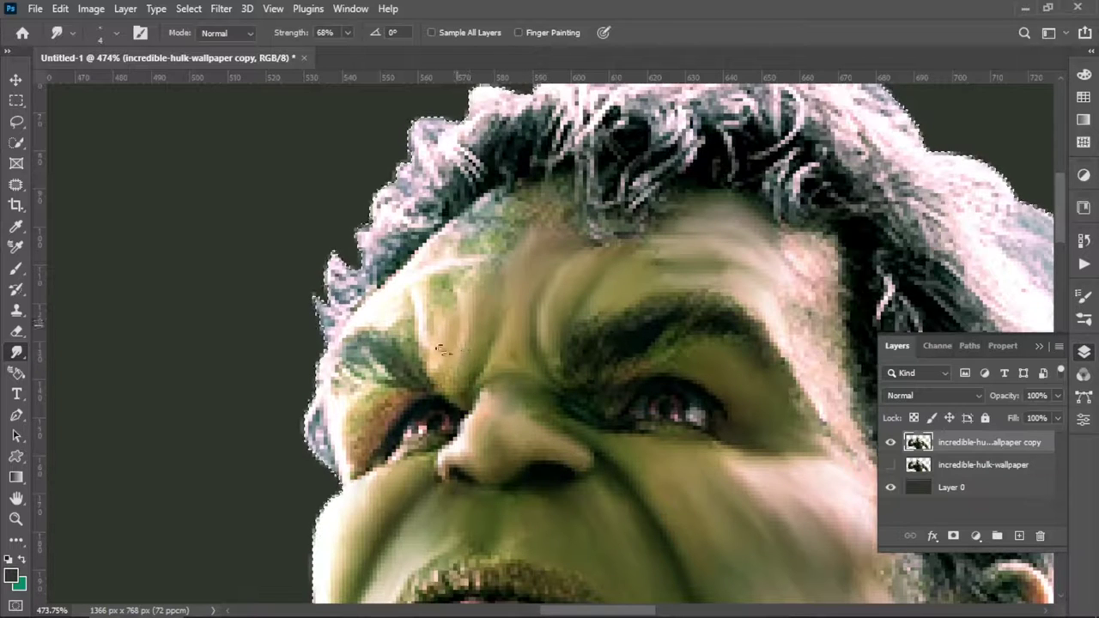
drag(485, 248, 520, 211)
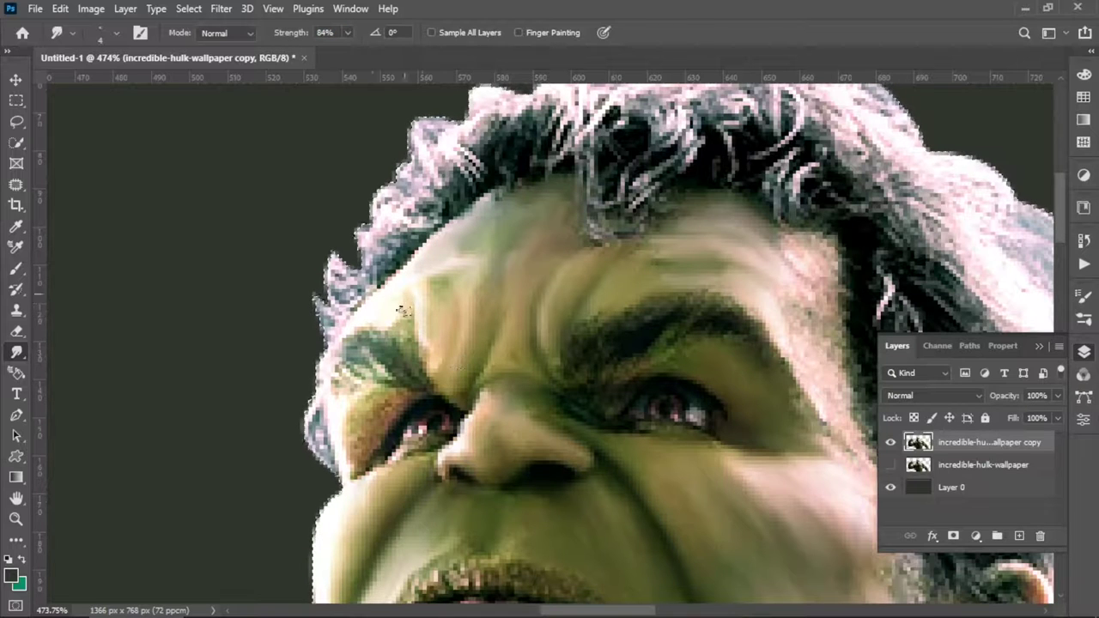
drag(356, 390, 394, 421)
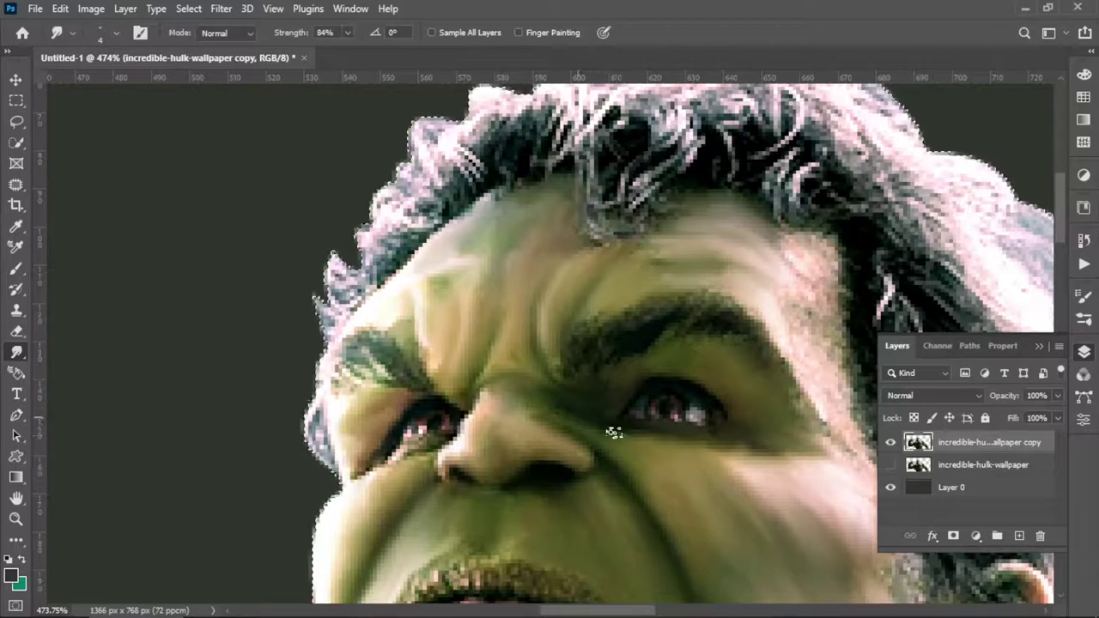
Step: Smudge the left edge of the chin and the lower jaw beard
scroll(613, 433, down, 1)
scroll(601, 455, down, 2)
scroll(636, 386, up, 2)
scroll(669, 313, up, 1)
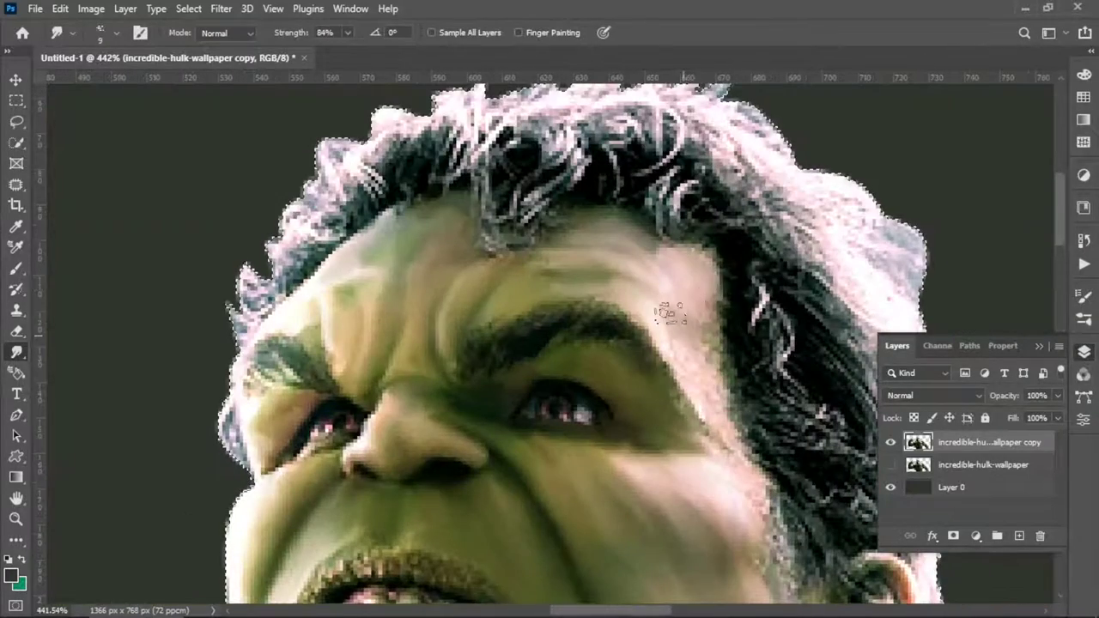
scroll(700, 412, down, 3)
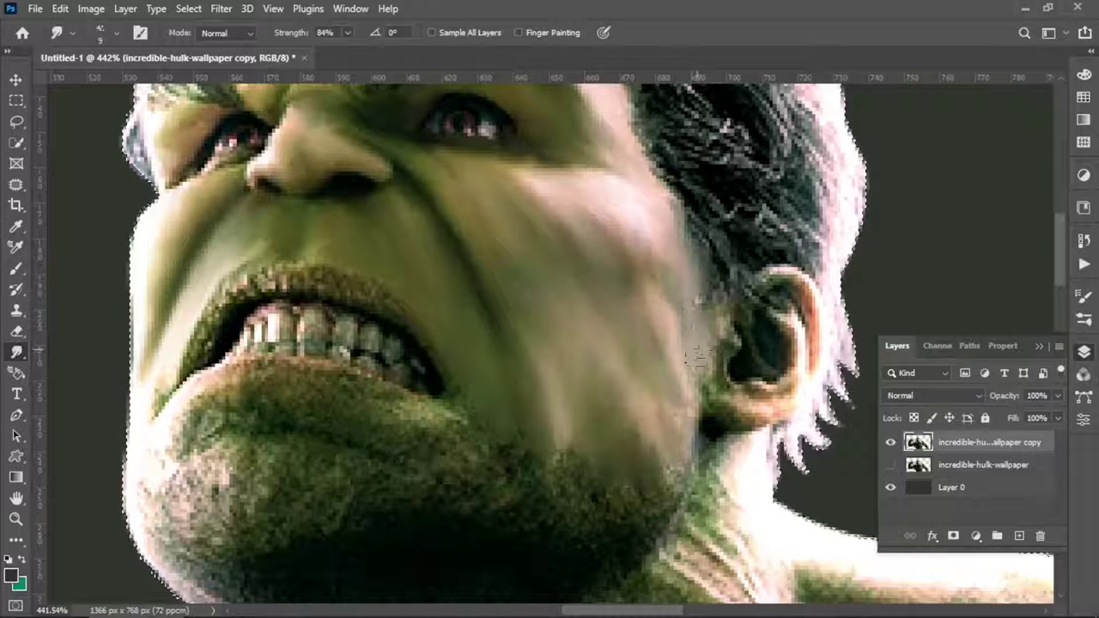
scroll(698, 358, left, 5)
drag(429, 481, 553, 424)
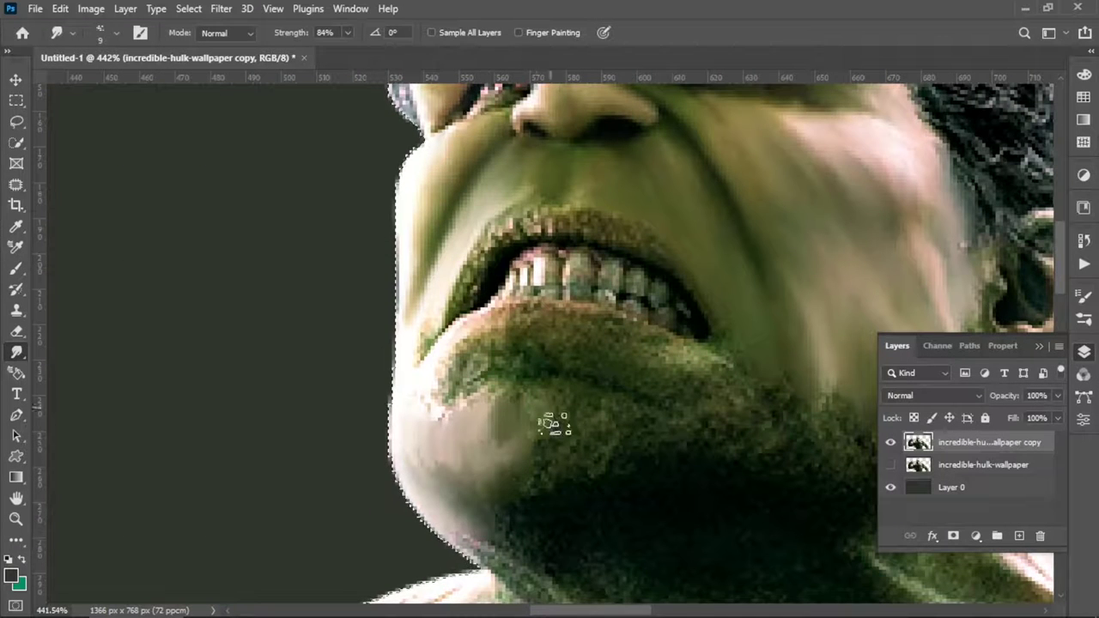
scroll(731, 449, right, 5)
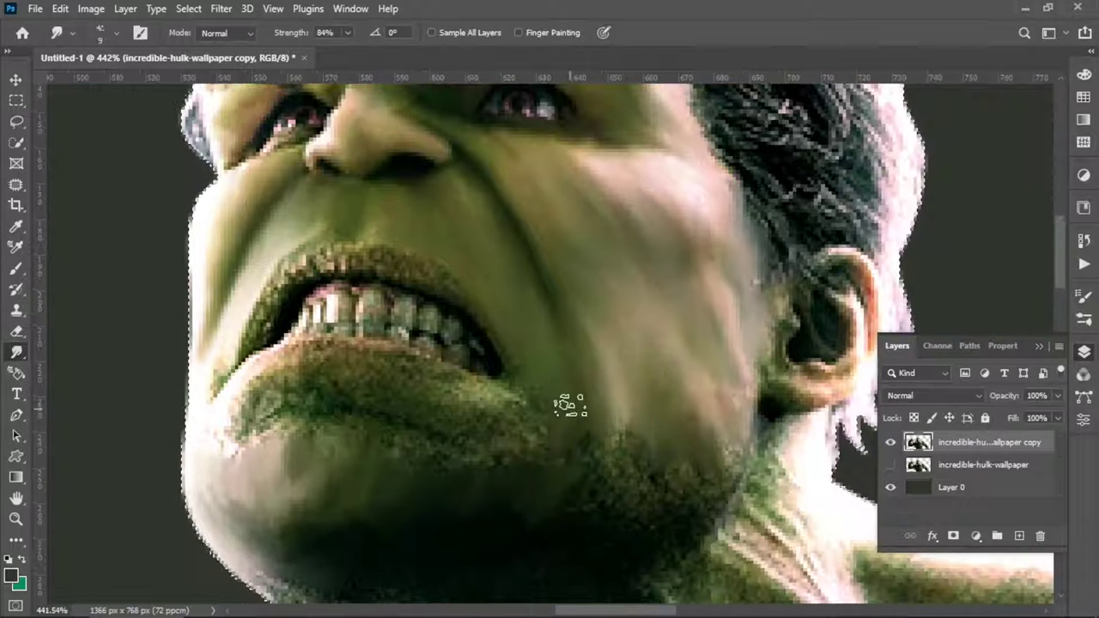
mouse_move(570, 406)
mouse_down()
mouse_move(686, 463)
mouse_move(552, 532)
mouse_move(506, 433)
mouse_up()
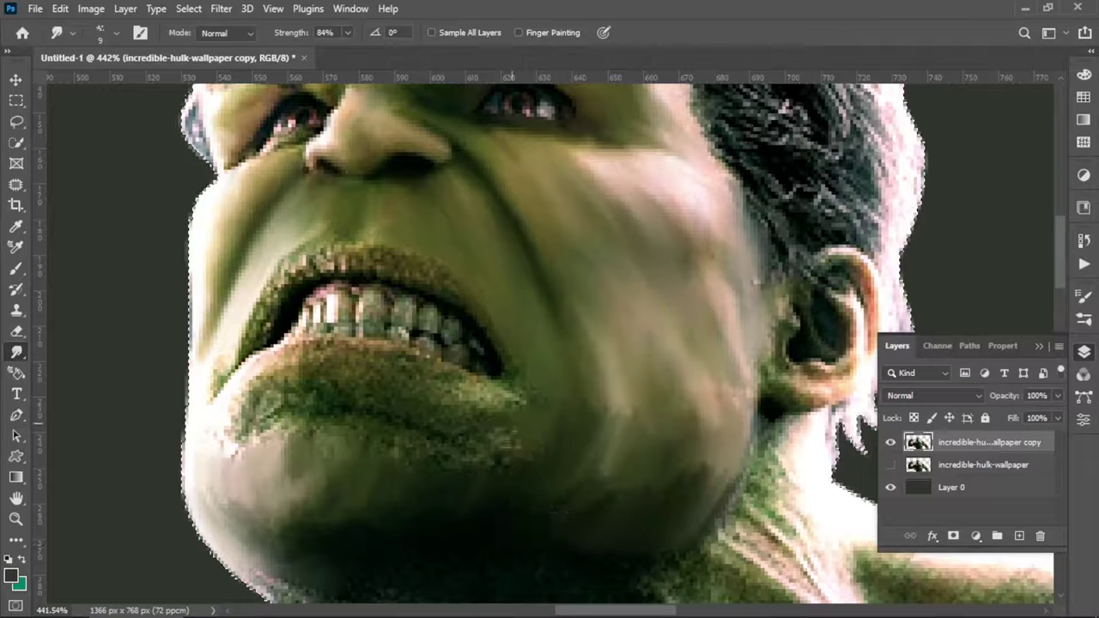
Step: Smudge the chin, lower lip, mouth corner and upper lip above the teeth
scroll(601, 441, left, 5)
scroll(748, 492, right, 3)
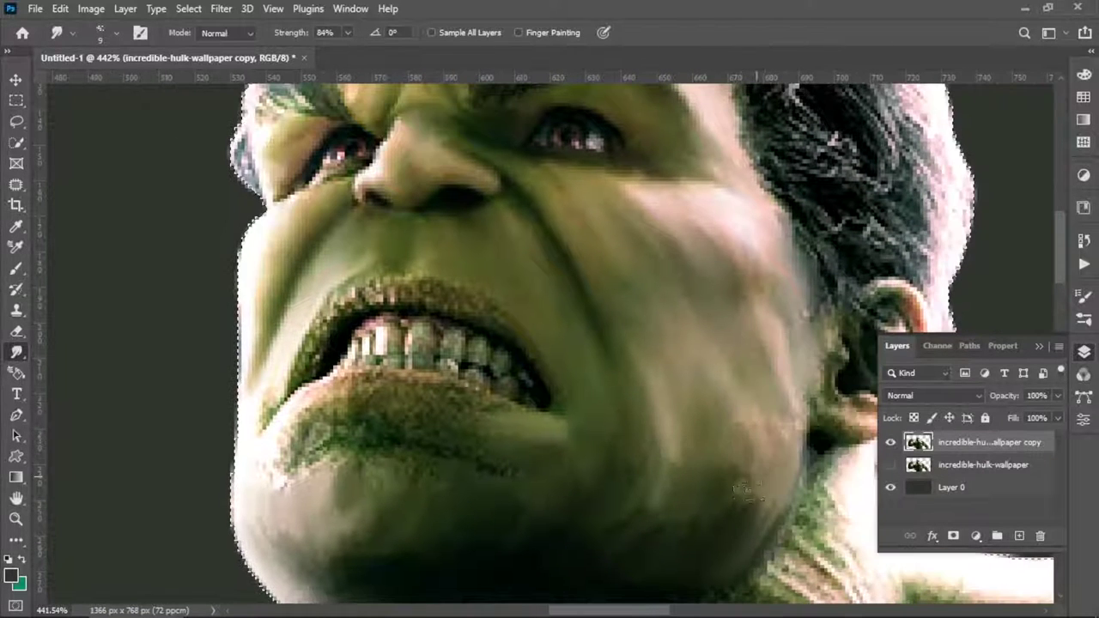
scroll(661, 420, down, 3)
scroll(661, 420, left, 5)
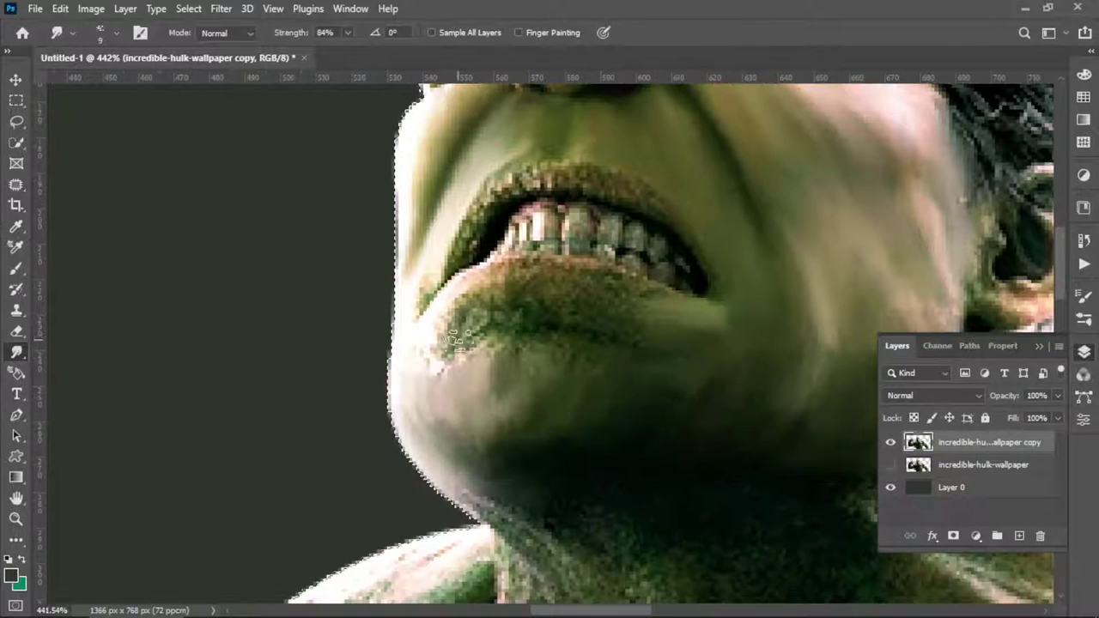
mouse_move(589, 371)
mouse_down()
mouse_move(496, 386)
mouse_move(563, 285)
mouse_move(502, 283)
mouse_move(481, 334)
mouse_move(429, 343)
mouse_move(532, 296)
mouse_move(638, 343)
mouse_move(657, 311)
mouse_move(515, 258)
mouse_up()
mouse_move(620, 180)
mouse_down()
mouse_move(589, 177)
mouse_move(483, 229)
mouse_move(422, 289)
mouse_move(613, 138)
mouse_up()
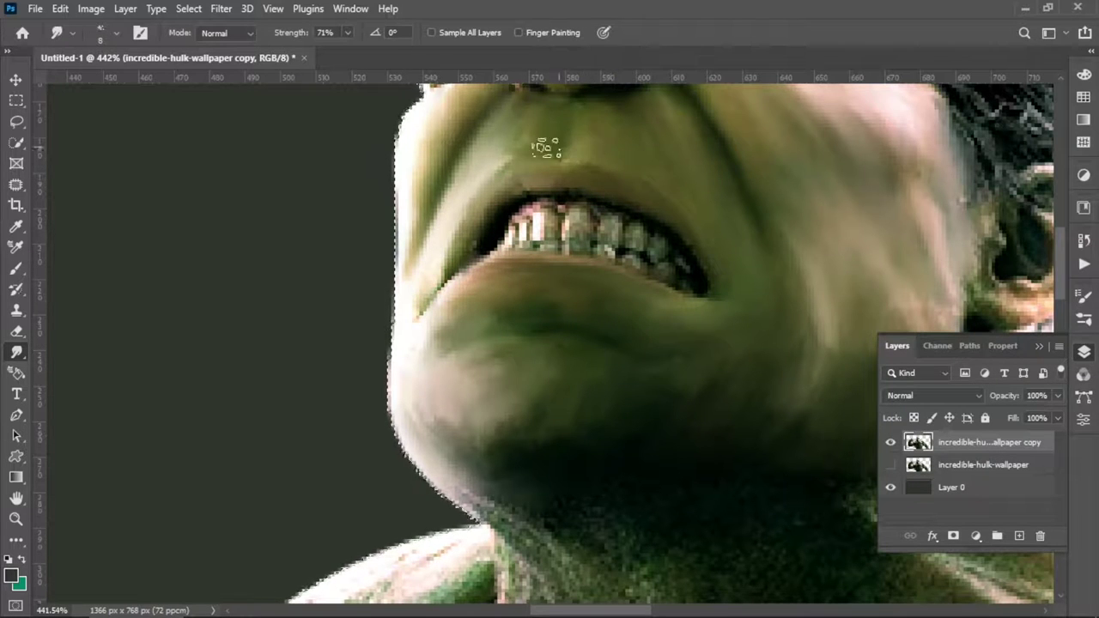
drag(564, 194, 484, 217)
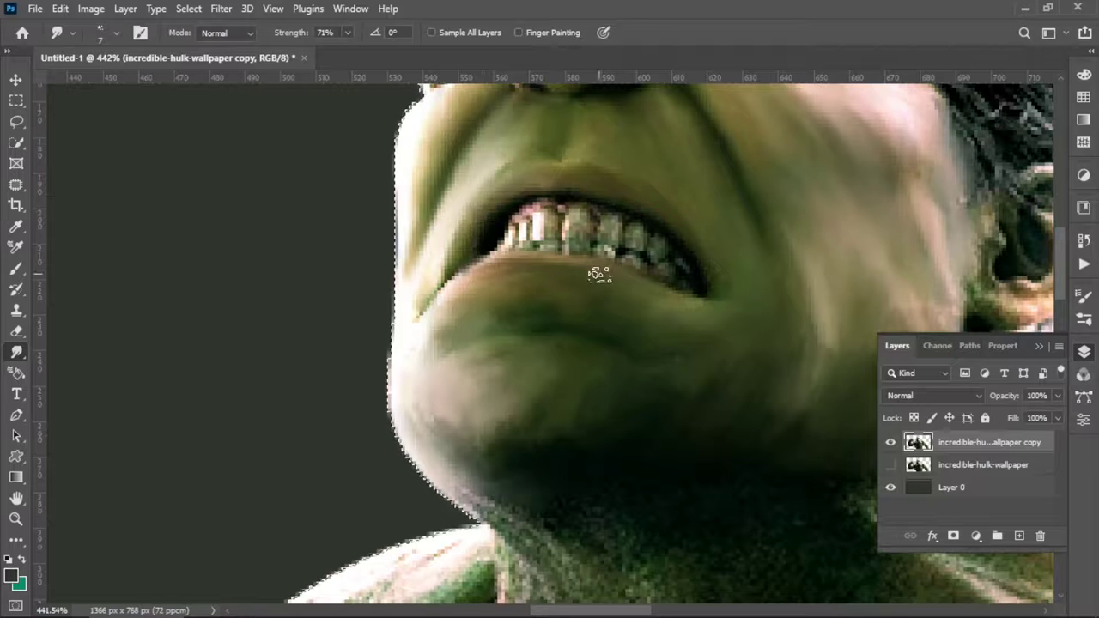
Step: Set the foreground colour to white (ffffff) and enlarge the smudge brush to 6 px
click(101, 32)
click(566, 237)
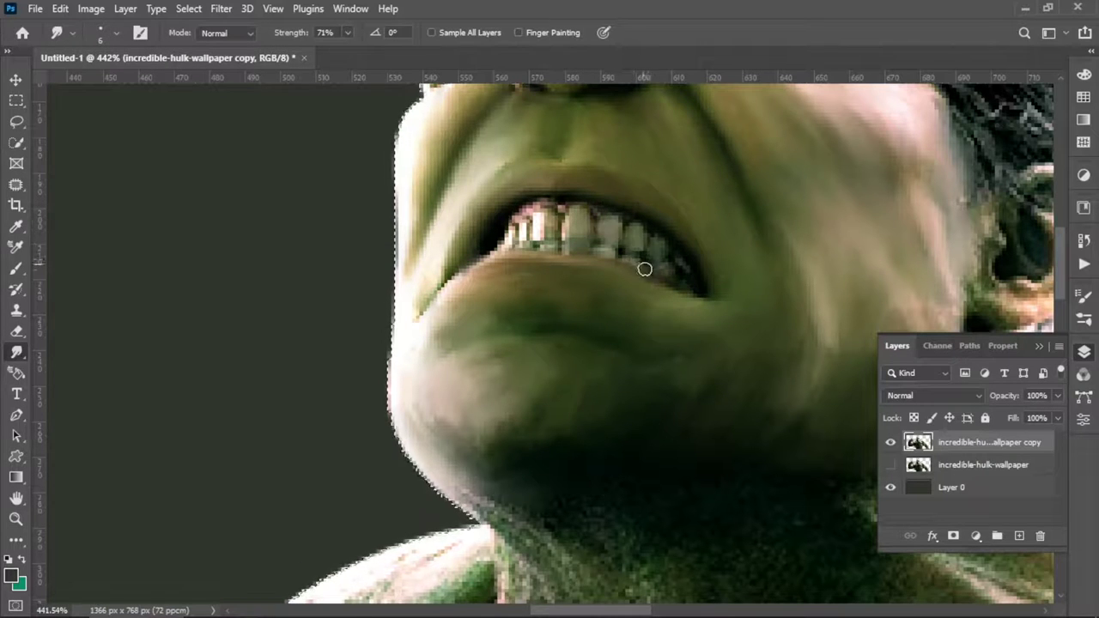
click(11, 575)
mouse_move(747, 69)
mouse_down()
mouse_move(887, 69)
mouse_move(851, 69)
mouse_up()
text(ffffff)
key(Return)
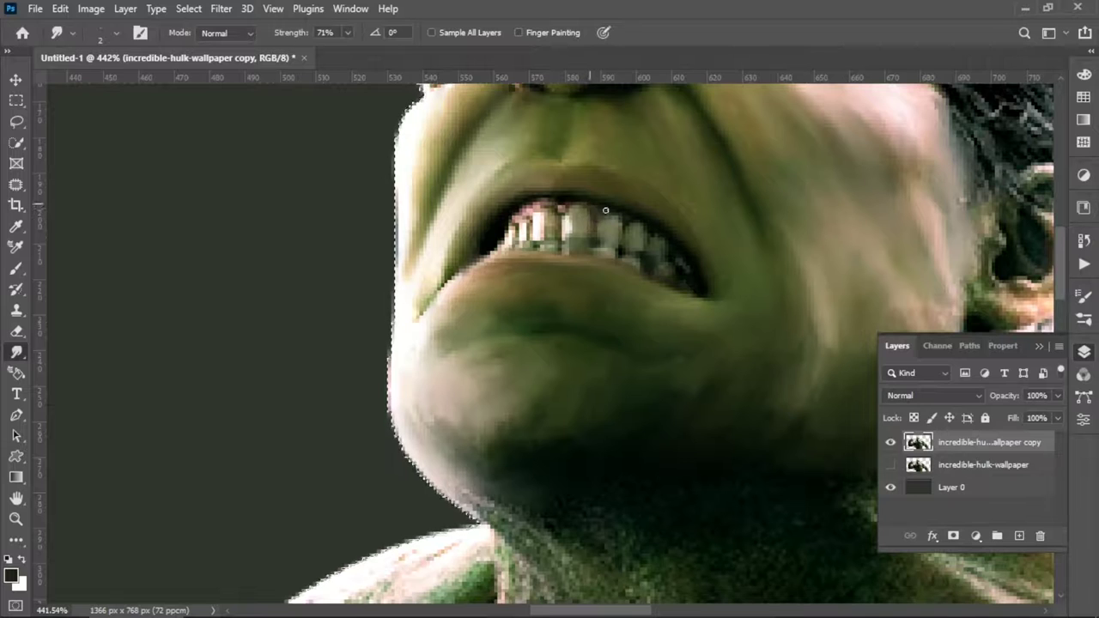
key(bracketright)
key(bracketright)
key(bracketright)
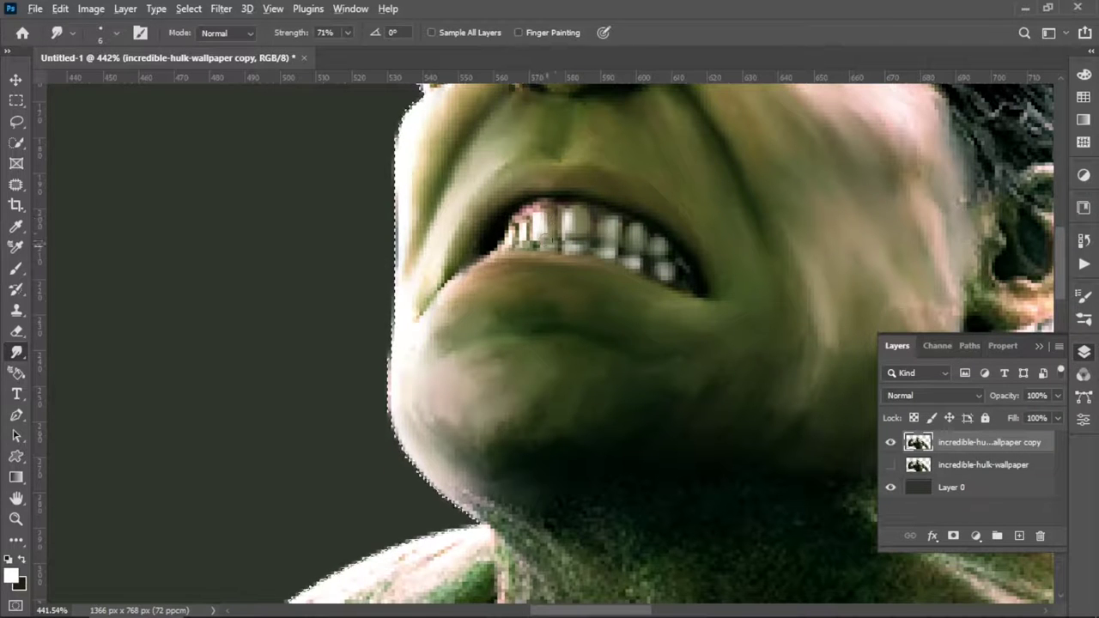
Step: Smudge the highlights in the right and left eyes to brighten them
drag(528, 227, 427, 323)
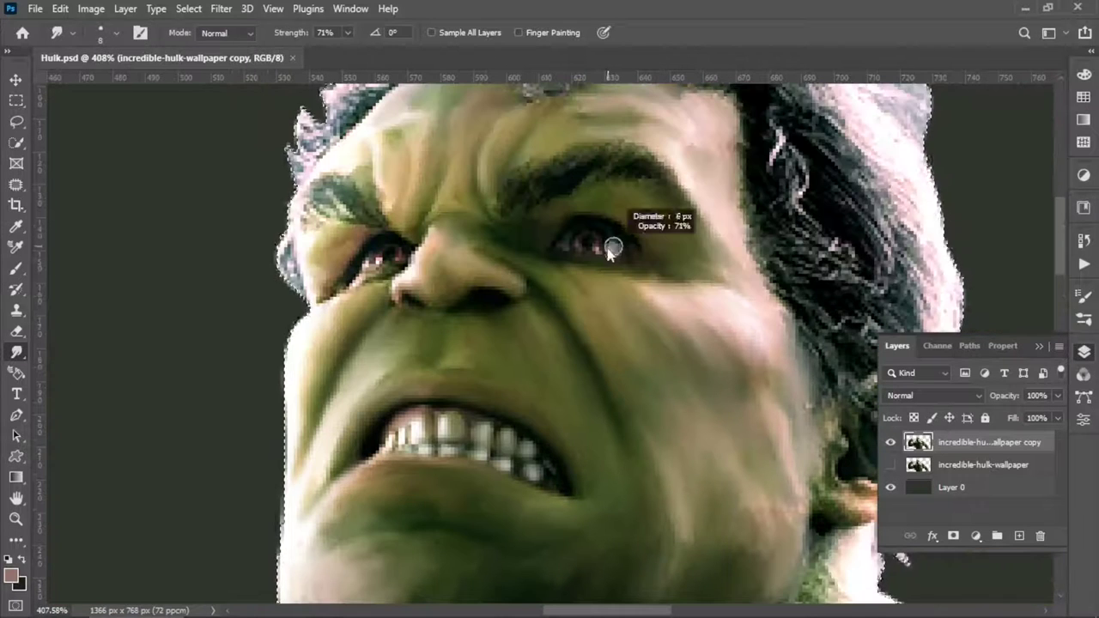
drag(611, 249, 674, 259)
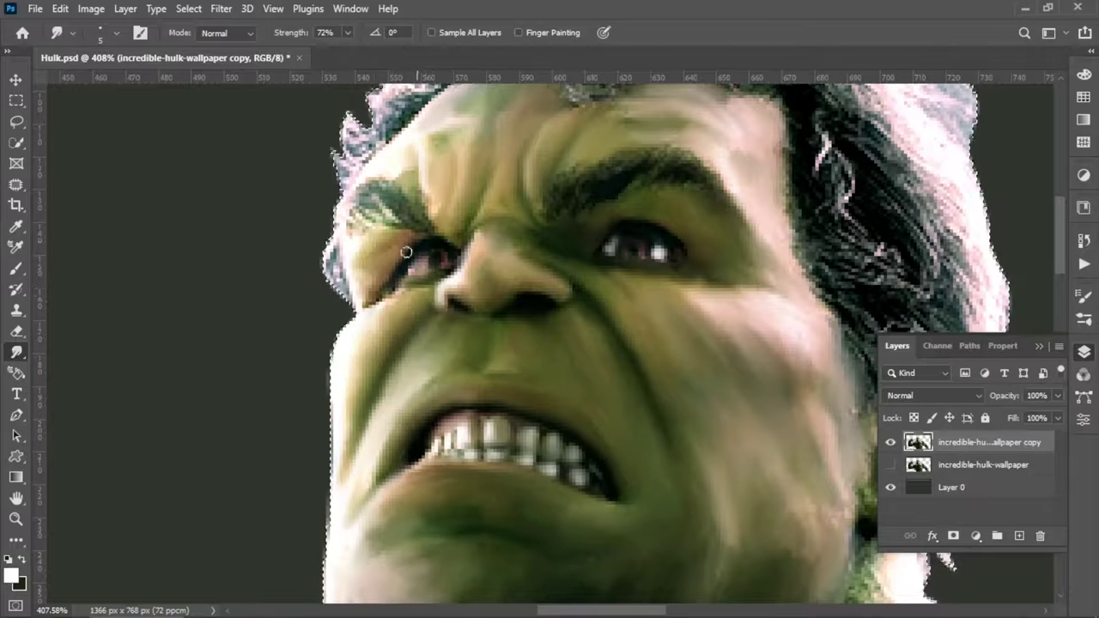
drag(421, 268, 411, 263)
Step: Resize the smudge brush to 59 px, set strength to 80%, and smooth around the brows
right_click(171, 174)
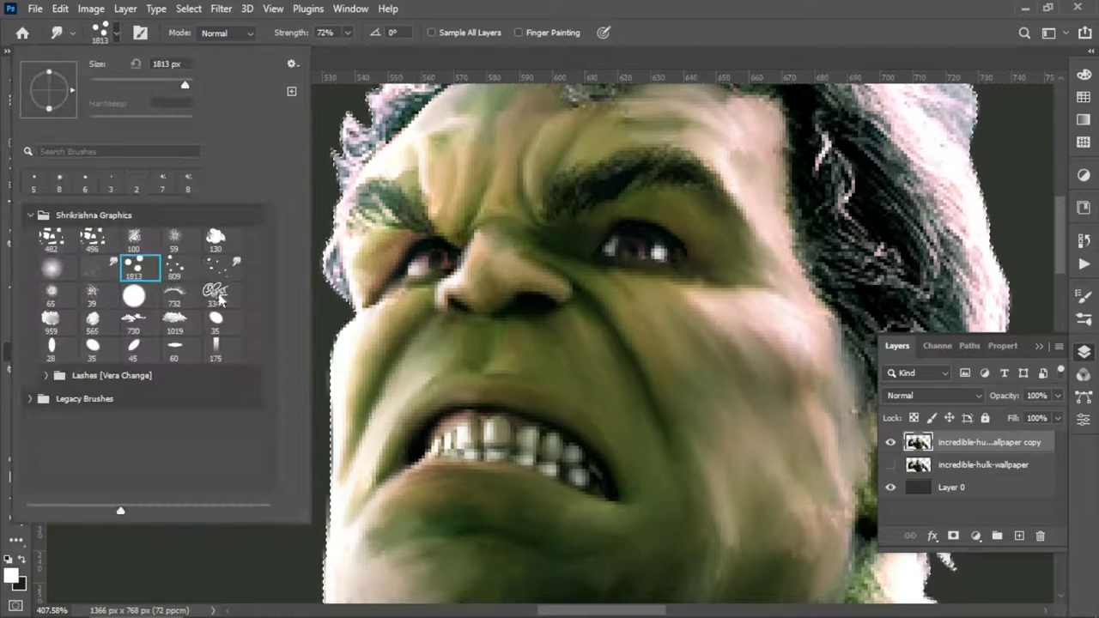
mouse_move(710, 222)
mouse_down()
mouse_move(549, 252)
mouse_move(576, 196)
mouse_up()
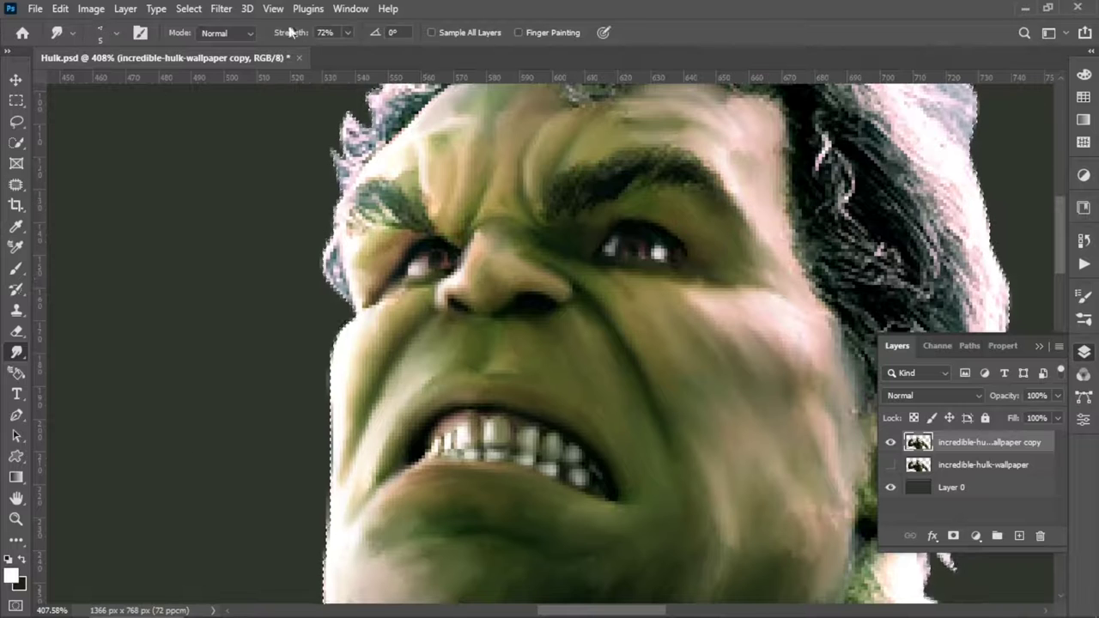
key(8)
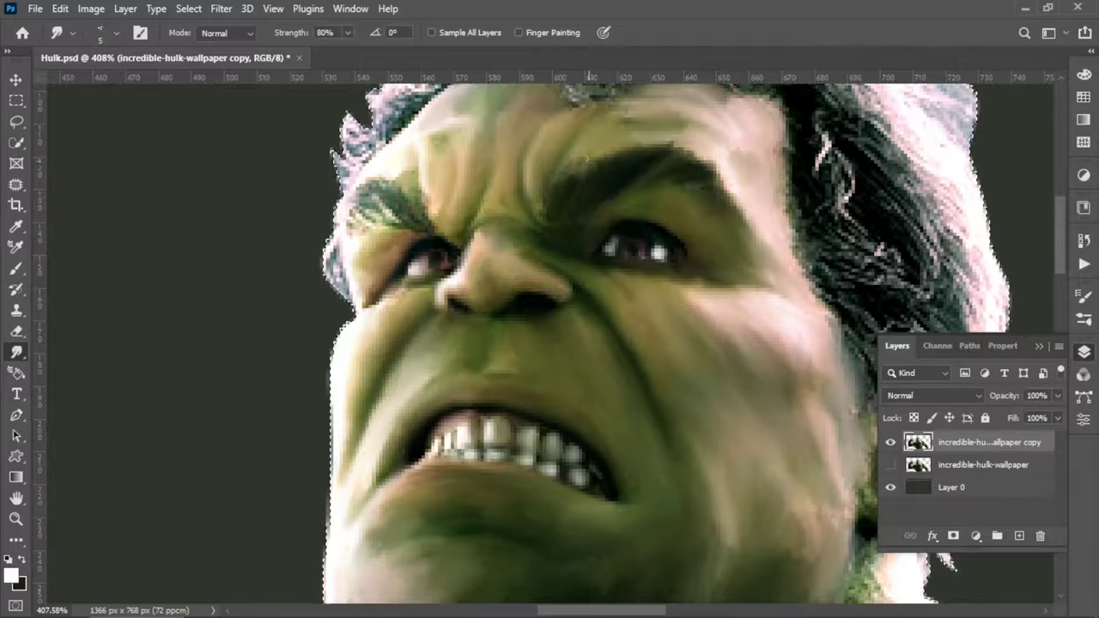
mouse_move(394, 195)
mouse_down()
mouse_move(544, 251)
mouse_move(413, 377)
mouse_up()
drag(550, 93, 183, 67)
Step: Switch the smudge tool to a 21 px round tip at 40% strength
click(99, 33)
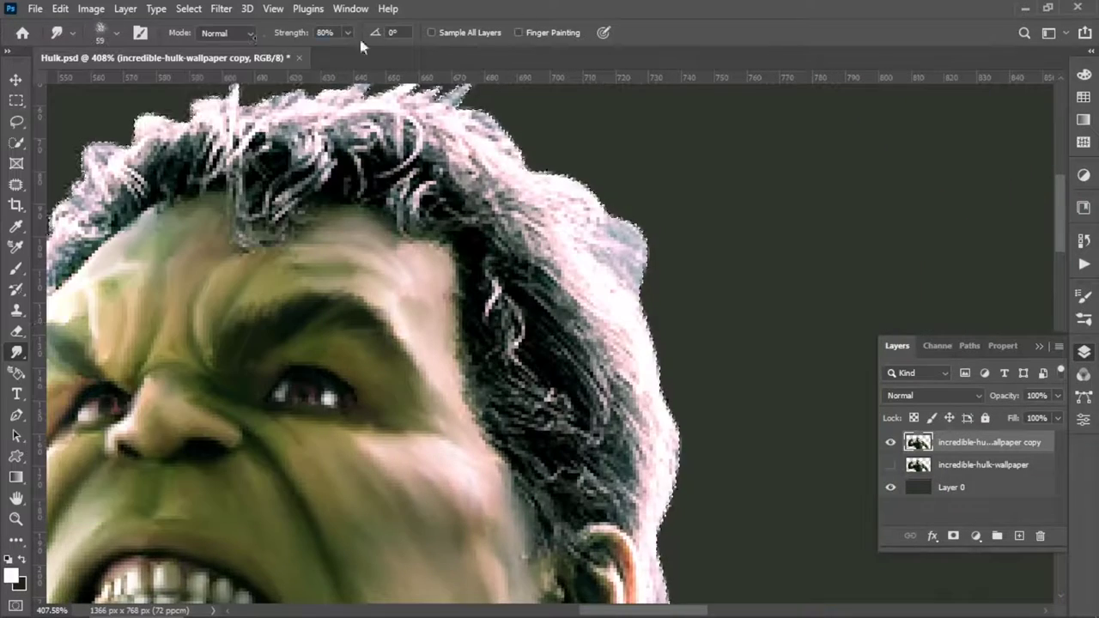
key(4)
click(99, 33)
double_click(60, 238)
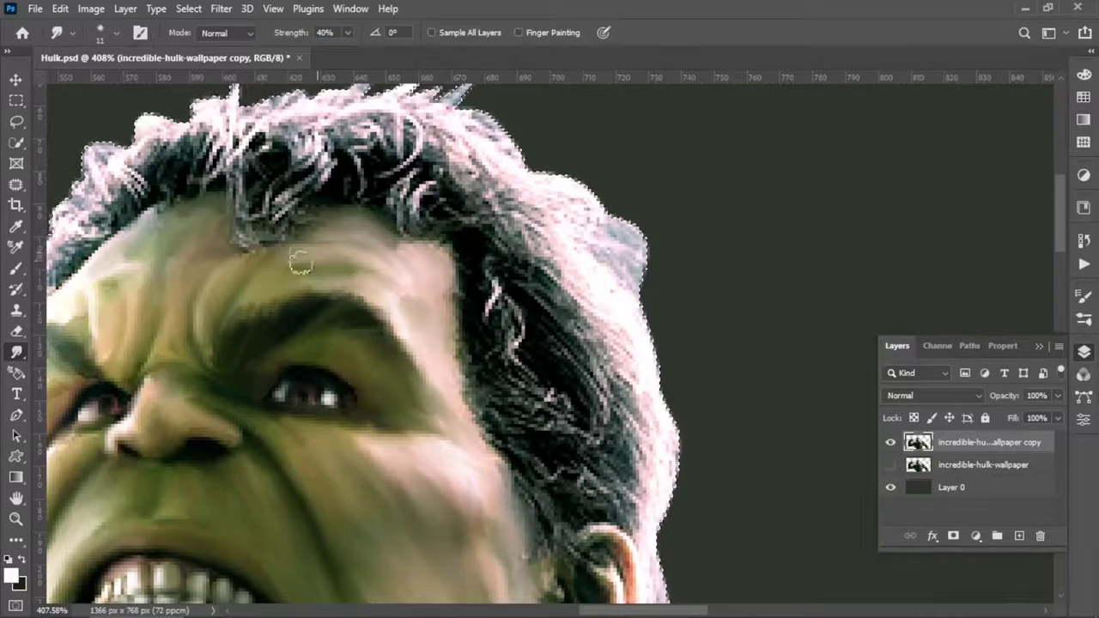
Step: Blend the dark hair on the right side and along the hairline into soft strands
mouse_move(504, 298)
mouse_down()
mouse_move(576, 380)
mouse_move(626, 300)
mouse_up()
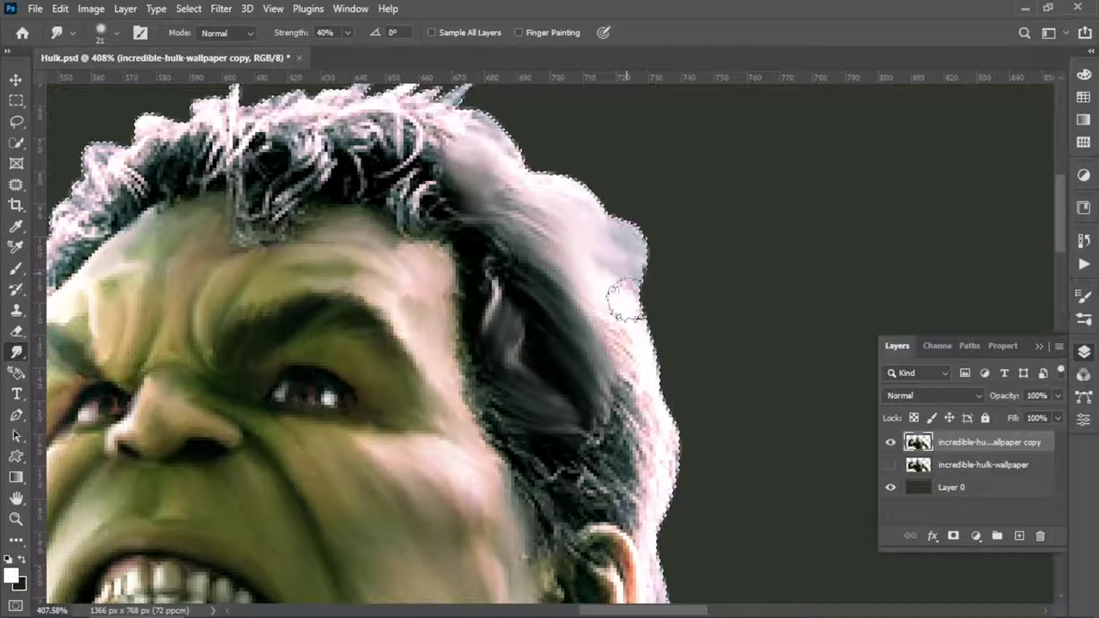
drag(387, 150, 541, 227)
scroll(547, 225, down, 5)
scroll(589, 241, up, 3)
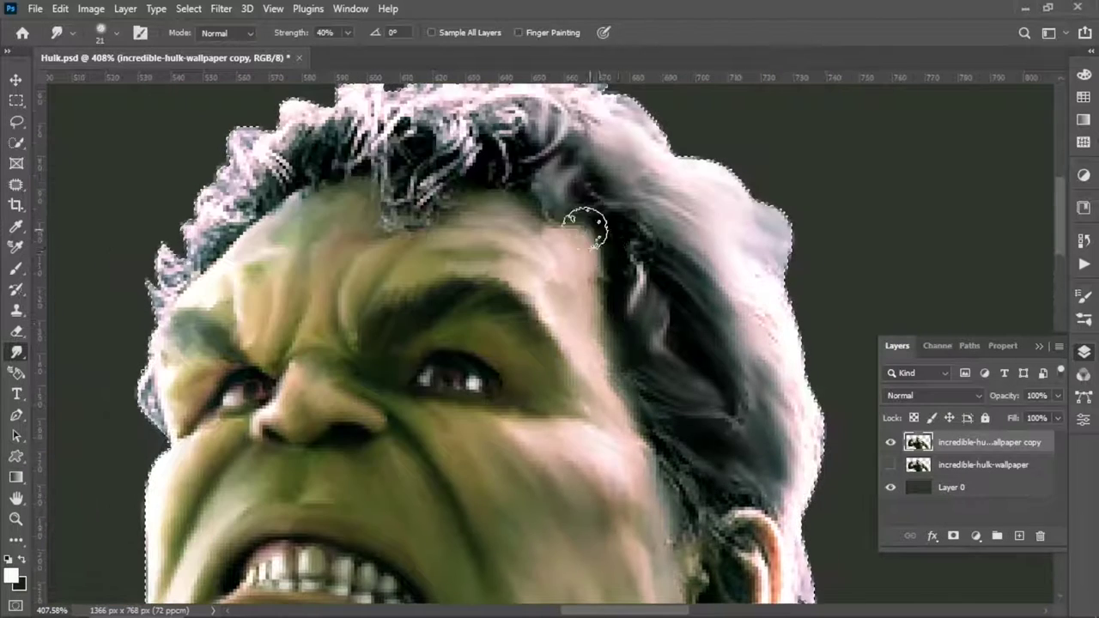
mouse_move(382, 223)
mouse_down()
mouse_move(503, 147)
mouse_move(564, 221)
mouse_move(343, 138)
mouse_up()
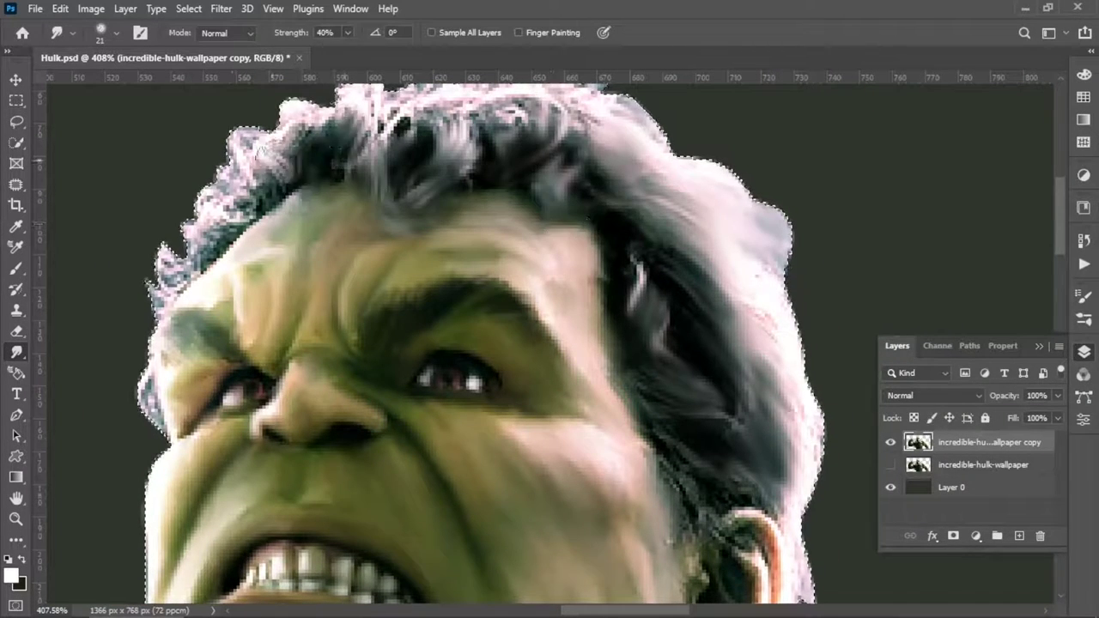
mouse_move(496, 424)
mouse_down()
mouse_move(535, 281)
mouse_move(504, 174)
mouse_up()
key(bracketleft)
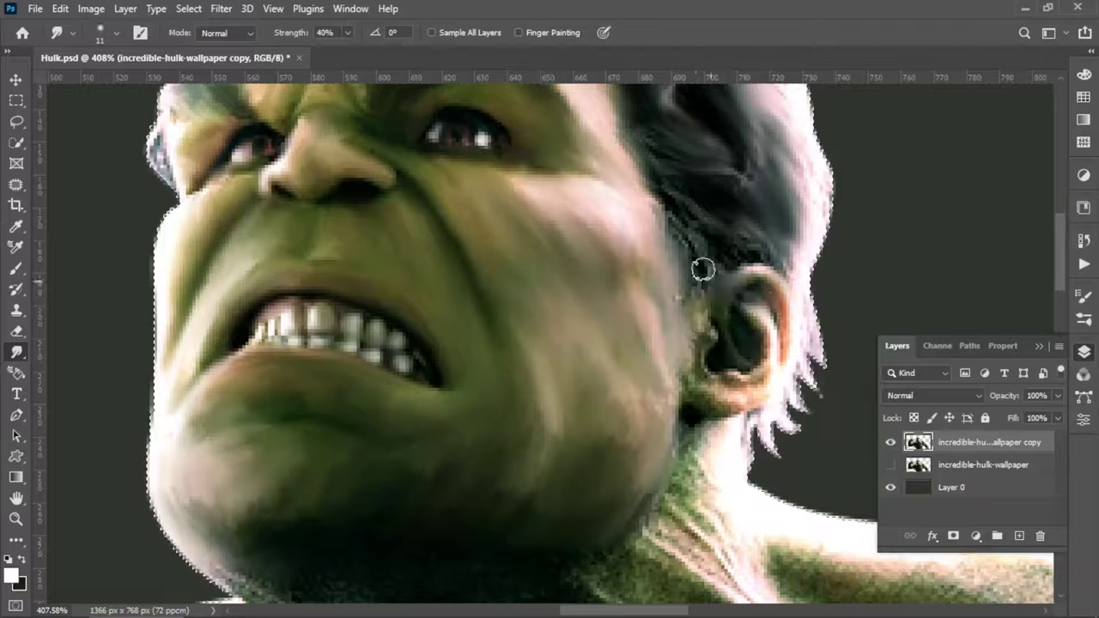
Step: Smudge the inner ear, hair edge and pale neck strands upward into soft streaks
drag(666, 403, 748, 292)
drag(412, 307, 300, 120)
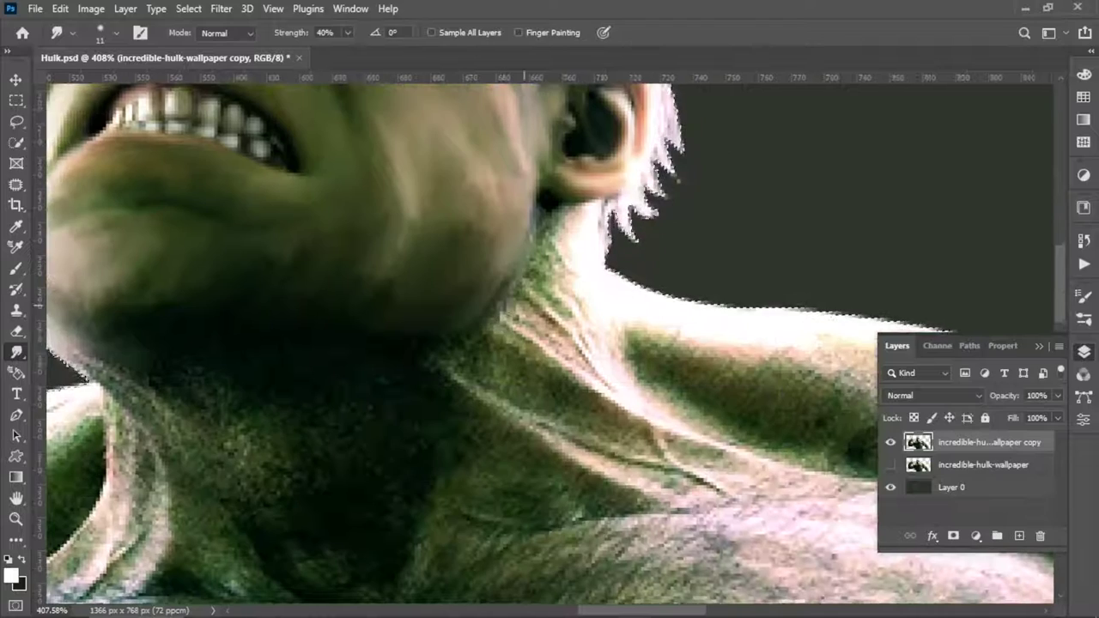
drag(526, 311, 572, 272)
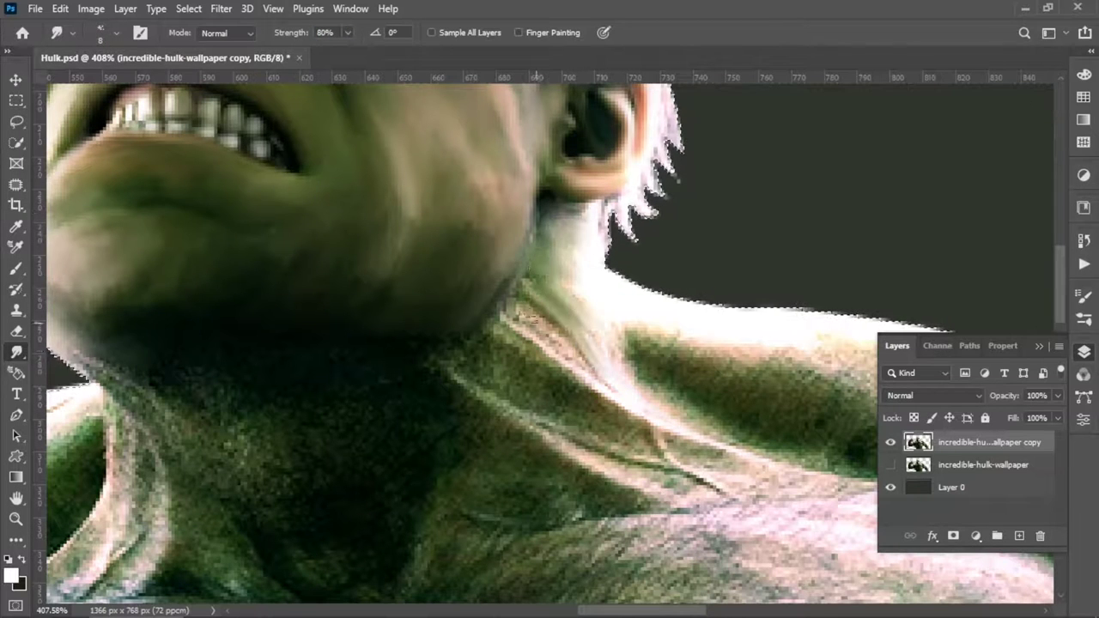
drag(519, 369, 567, 266)
drag(576, 309, 571, 232)
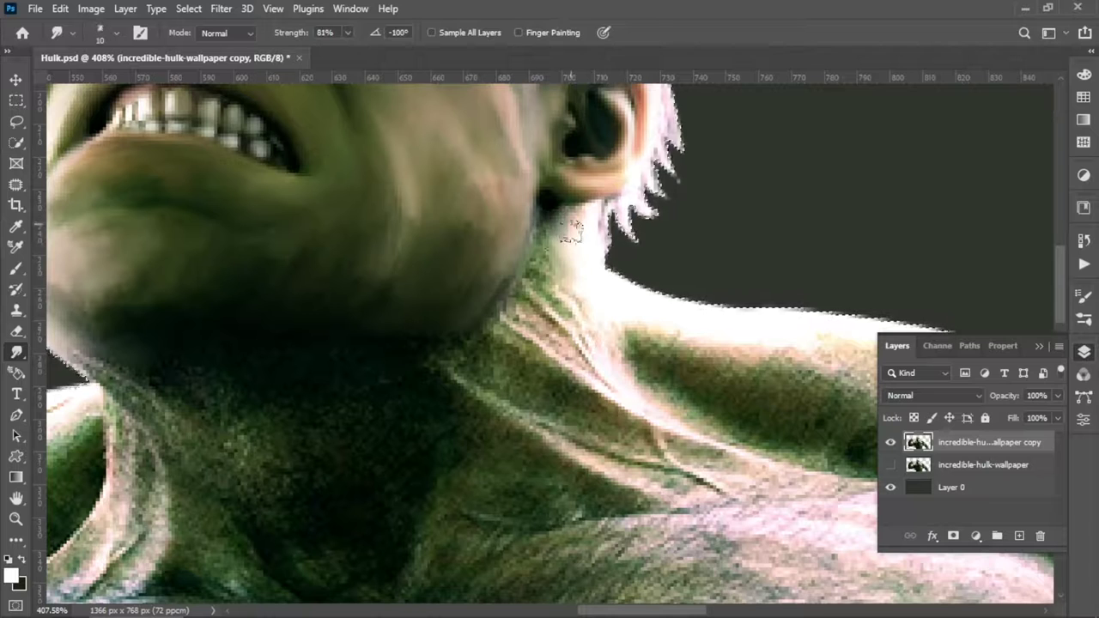
Step: Smear the dark neck shadow smooth with an enlarged smudge brush
drag(622, 373, 477, 323)
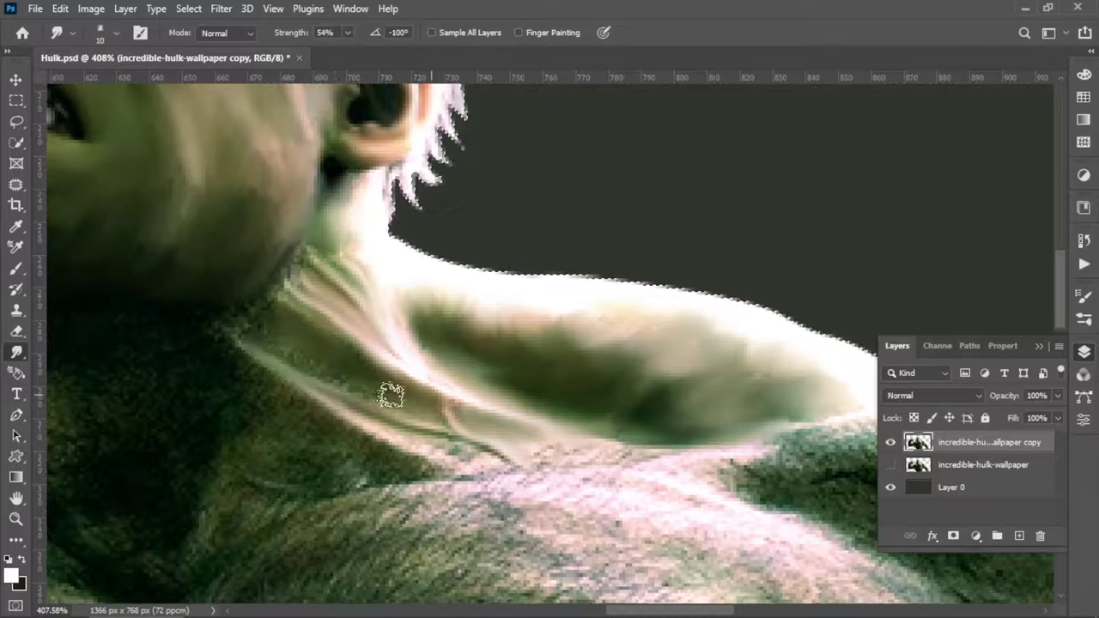
scroll(552, 283, left, 5)
key(bracketright)
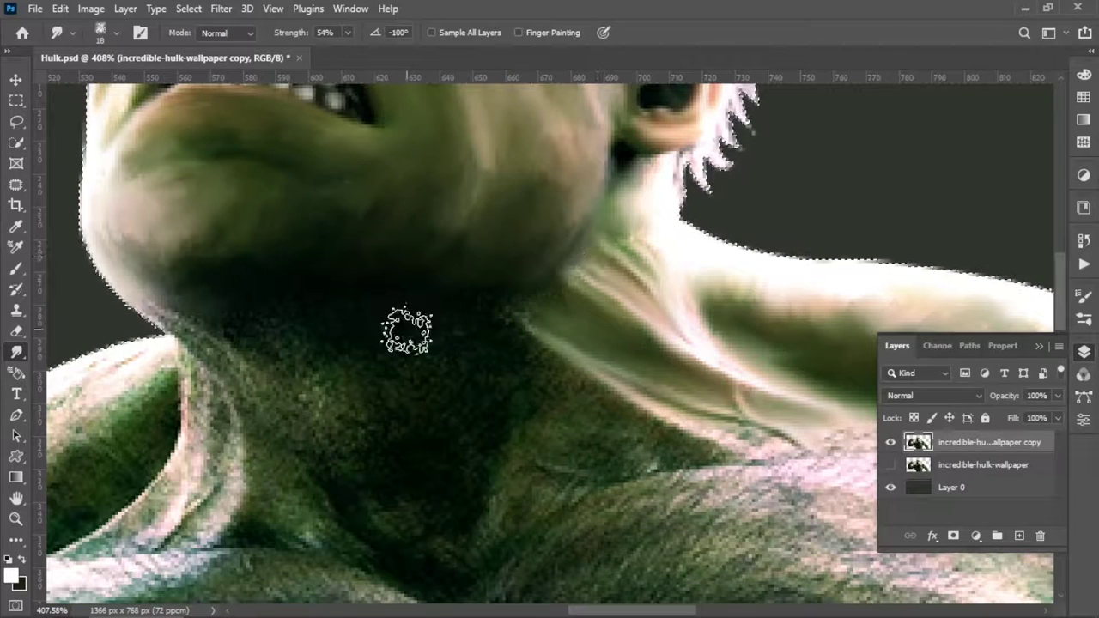
mouse_move(407, 331)
mouse_down()
mouse_move(177, 306)
mouse_move(400, 318)
mouse_move(269, 437)
mouse_move(456, 375)
mouse_move(500, 314)
mouse_move(471, 418)
mouse_move(326, 476)
mouse_move(538, 429)
mouse_move(549, 483)
mouse_move(481, 532)
mouse_up()
Step: Smudge the neck and fur texture into long sideways streaks
scroll(515, 430, down, 2)
scroll(515, 429, right, 2)
mouse_move(559, 343)
mouse_down()
mouse_move(467, 384)
mouse_move(706, 334)
mouse_up()
scroll(559, 152, down, 3)
scroll(559, 152, right, 2)
scroll(564, 233, up, 2)
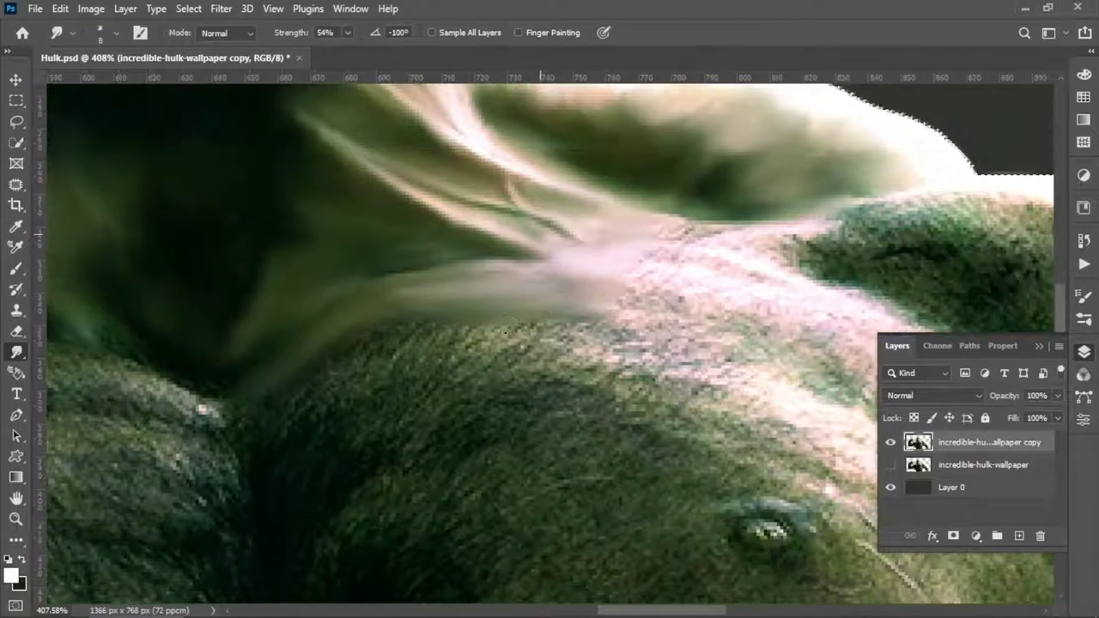
mouse_move(505, 328)
mouse_down()
mouse_move(558, 369)
mouse_move(394, 446)
mouse_move(777, 241)
mouse_up()
Step: Smudge the shoulder fur with a broader brush
scroll(387, 441, down, 3)
scroll(387, 442, left, 1)
key(bracketright)
key(bracketright)
key(bracketright)
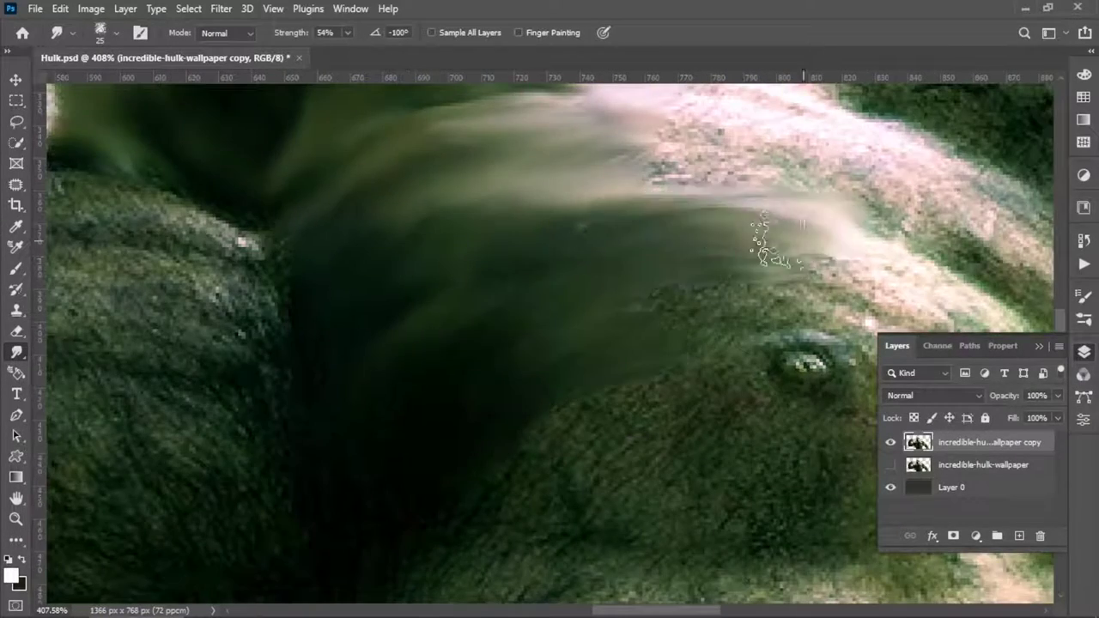
scroll(777, 241, right, 3)
scroll(776, 241, up, 2)
drag(503, 226, 503, 265)
Step: Smear the dark tones around the chest into soft strokes
scroll(503, 265, right, 3)
scroll(436, 215, down, 1)
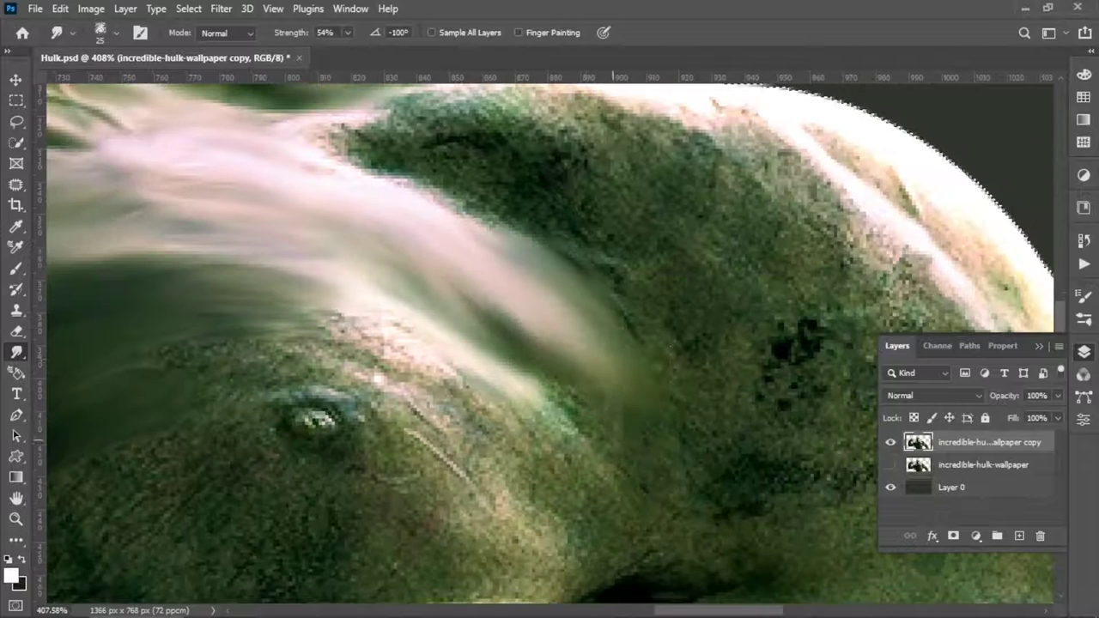
scroll(245, 385, down, 3)
scroll(246, 386, left, 3)
mouse_move(246, 386)
mouse_down()
mouse_move(593, 412)
mouse_move(492, 255)
mouse_move(736, 355)
mouse_up()
key(bracketleft)
key(bracketleft)
key(bracketleft)
Step: Smudge the shoulder fur leftward into smooth streaks with an enlarged brush
key(bracketright)
key(bracketright)
key(bracketright)
scroll(601, 378, down, 1)
scroll(456, 394, down, 1)
scroll(457, 394, down, 1)
scroll(613, 279, left, 3)
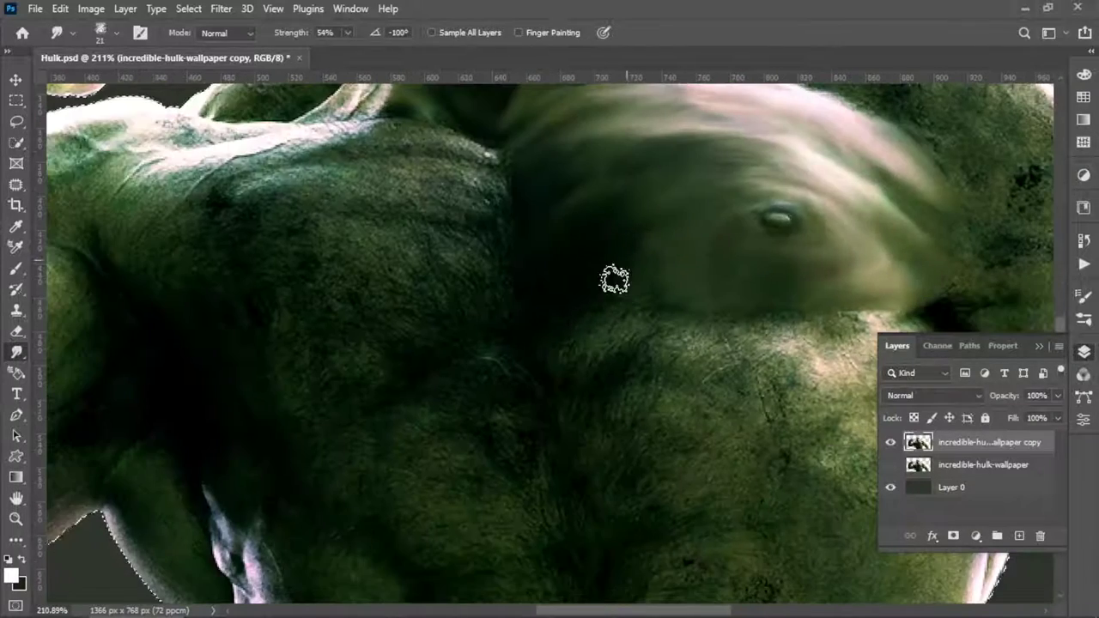
scroll(624, 470, up, 2)
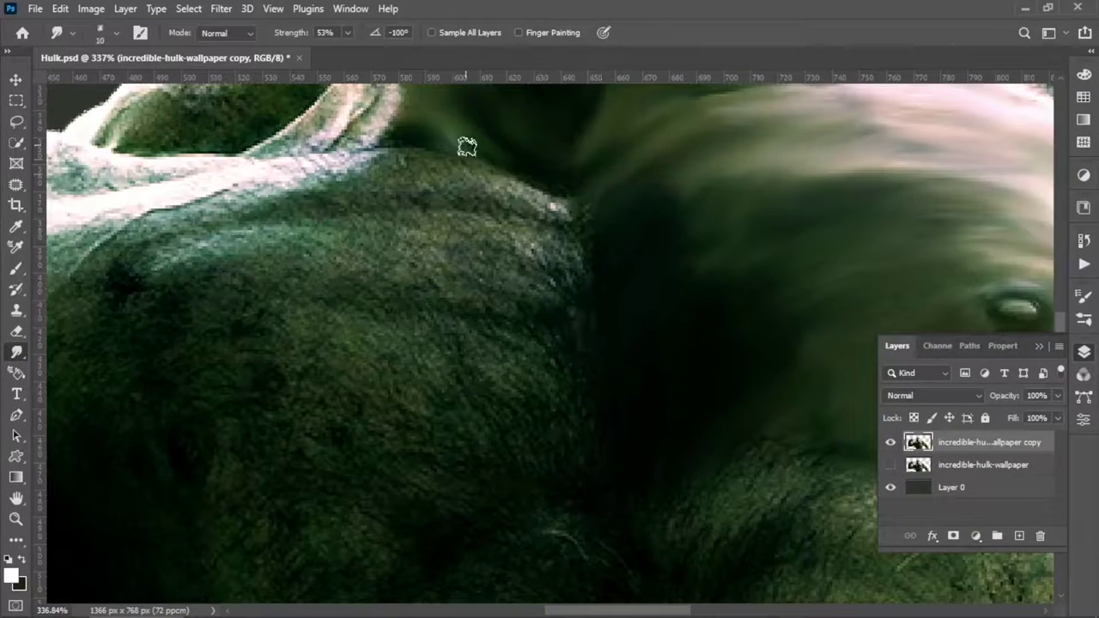
scroll(466, 146, up, 3)
scroll(429, 246, up, 1)
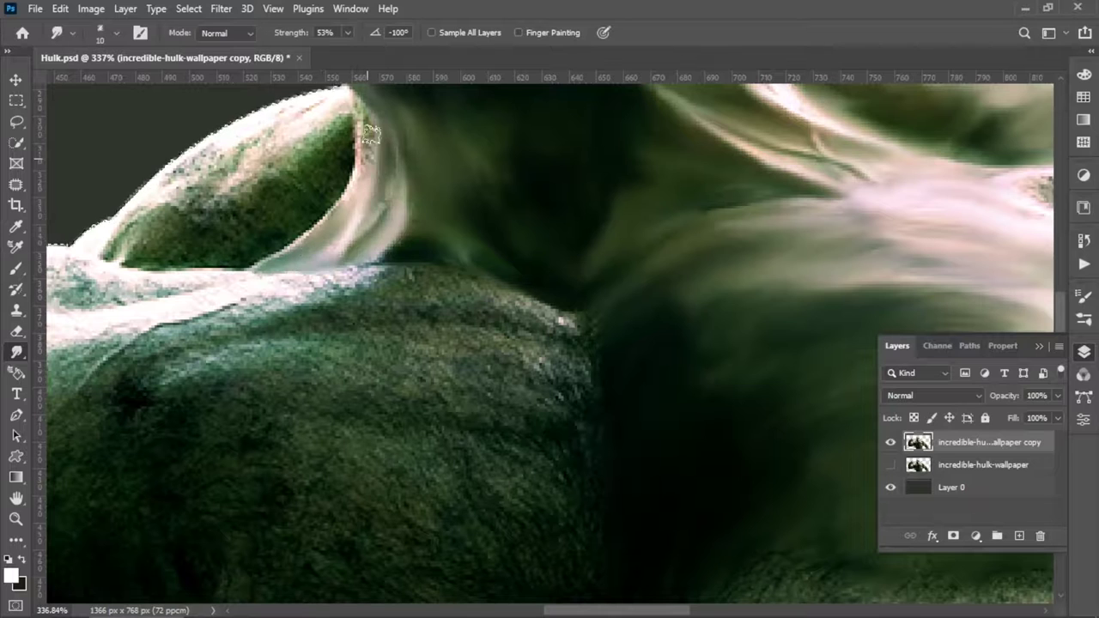
drag(491, 325, 466, 314)
scroll(515, 275, down, 3)
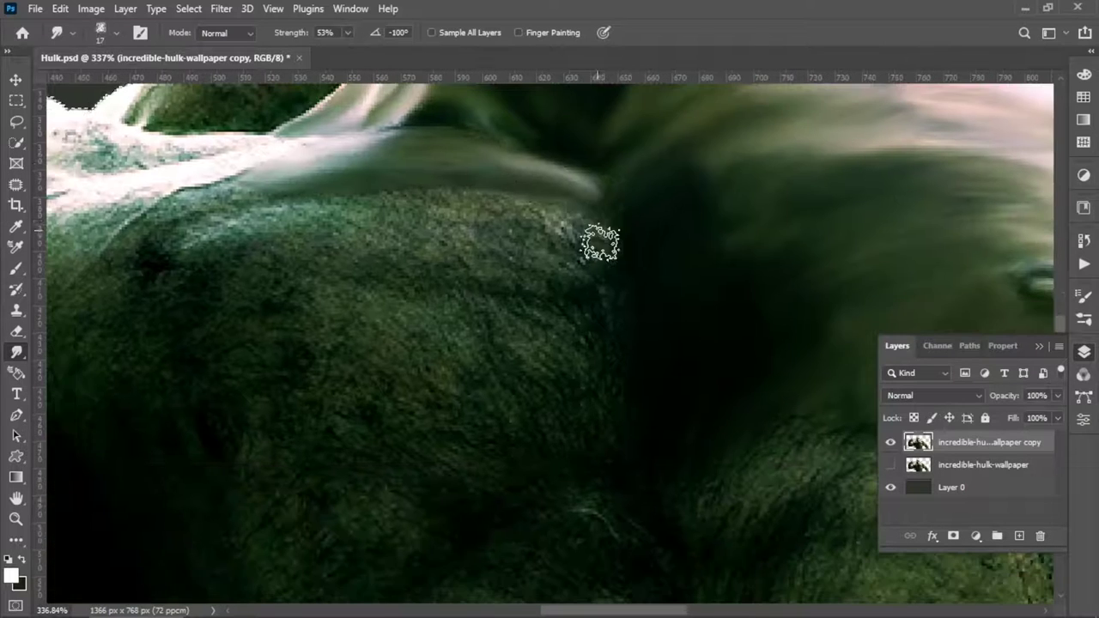
drag(599, 237, 534, 281)
mouse_move(464, 201)
mouse_down()
mouse_move(120, 223)
mouse_move(220, 278)
mouse_up()
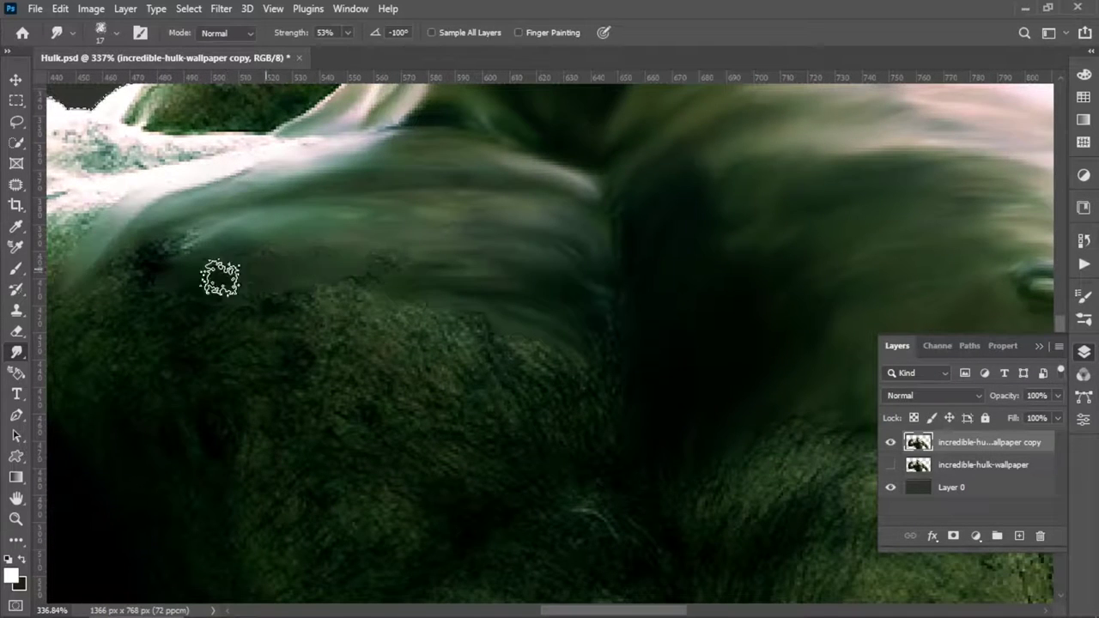
Step: Smooth away the speckled texture along the shoulder edge
drag(438, 365, 496, 236)
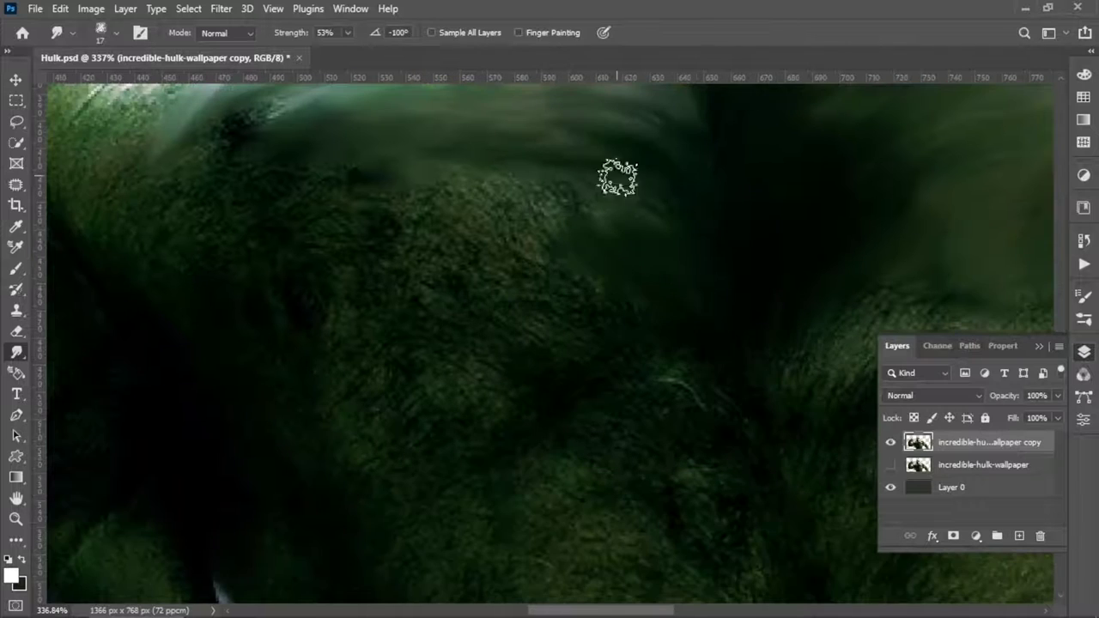
drag(292, 181, 372, 283)
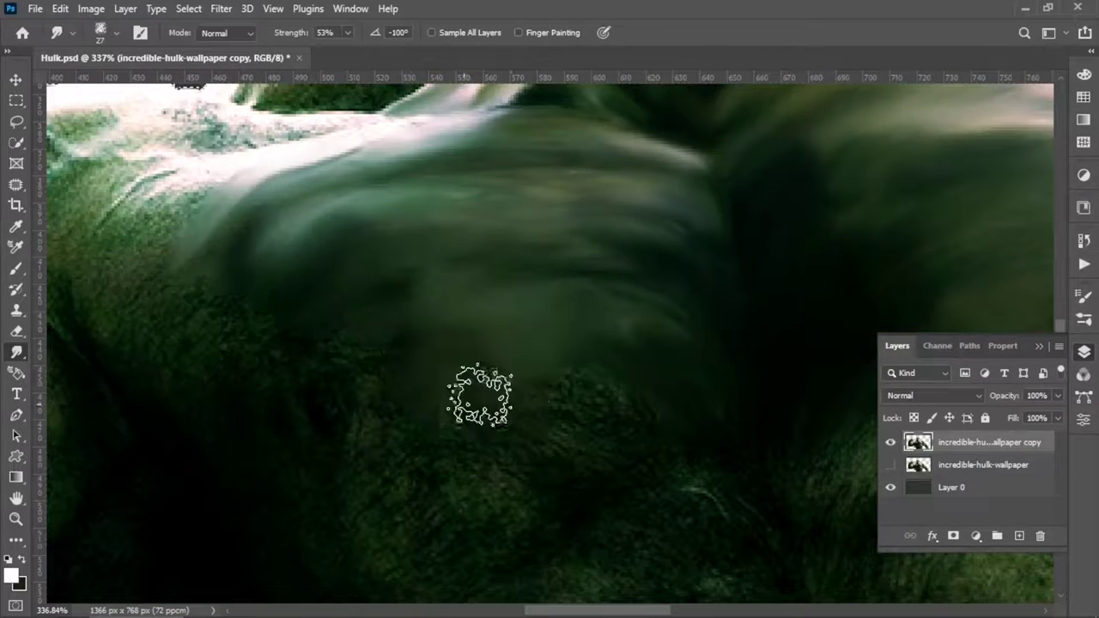
mouse_move(461, 360)
mouse_down()
mouse_move(510, 369)
mouse_move(470, 457)
mouse_up()
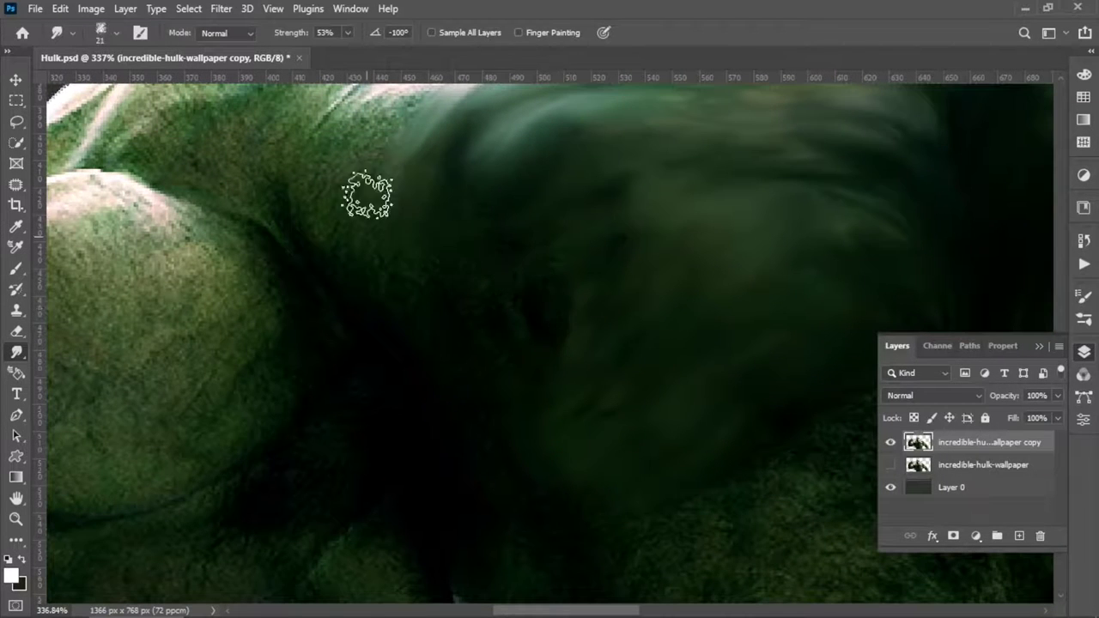
scroll(416, 258, down, 2)
scroll(466, 363, down, 3)
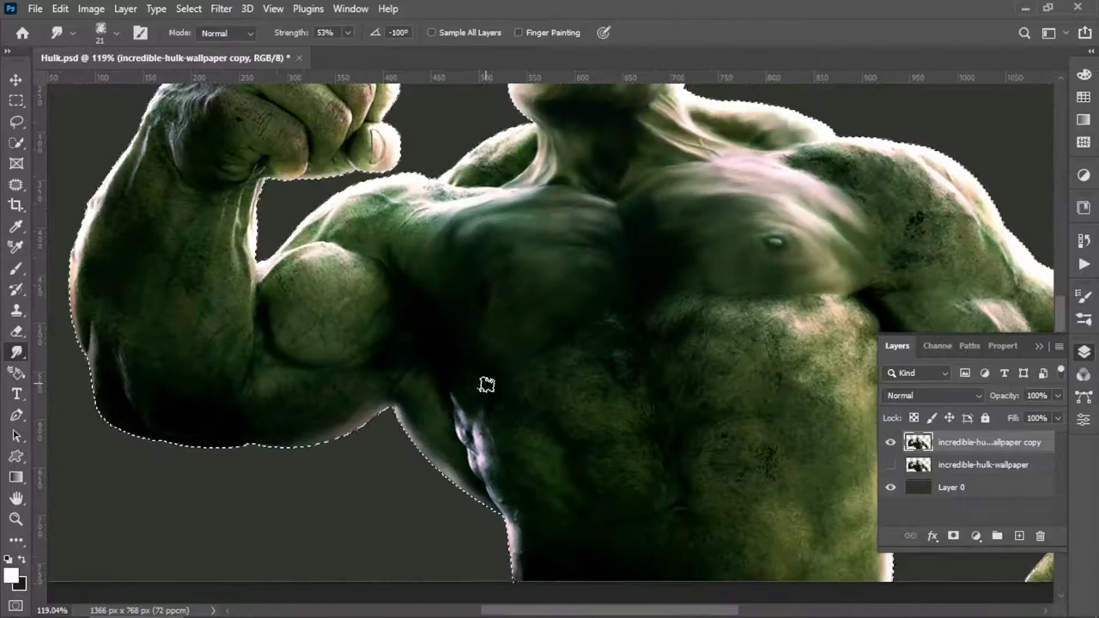
scroll(829, 460, up, 3)
scroll(427, 283, up, 2)
drag(421, 289, 493, 266)
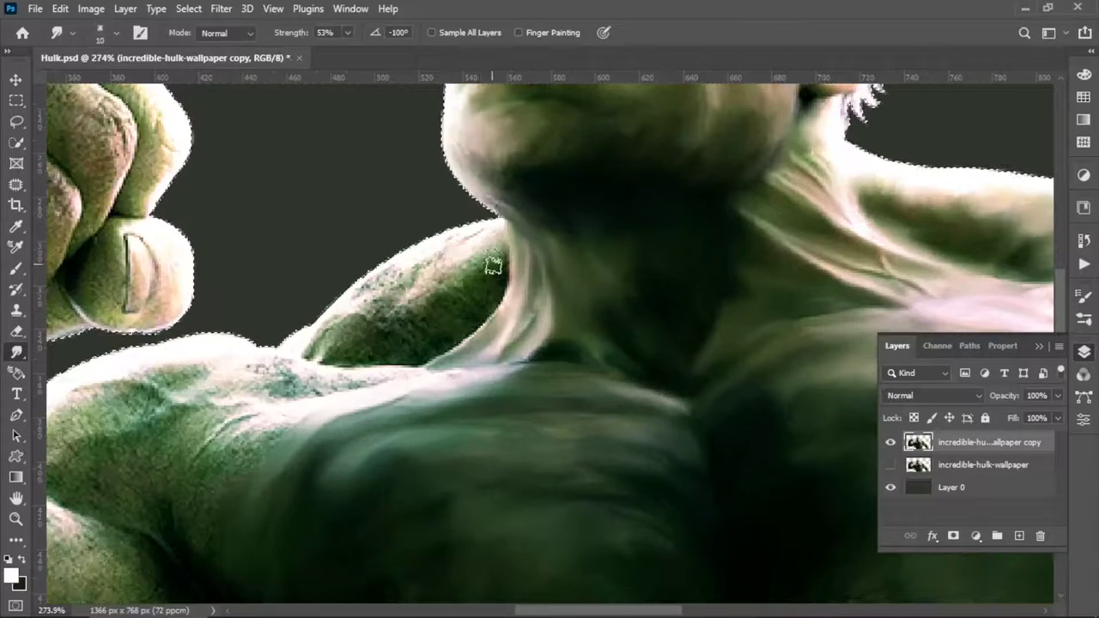
mouse_move(432, 250)
mouse_down()
mouse_move(360, 273)
mouse_move(416, 269)
mouse_up()
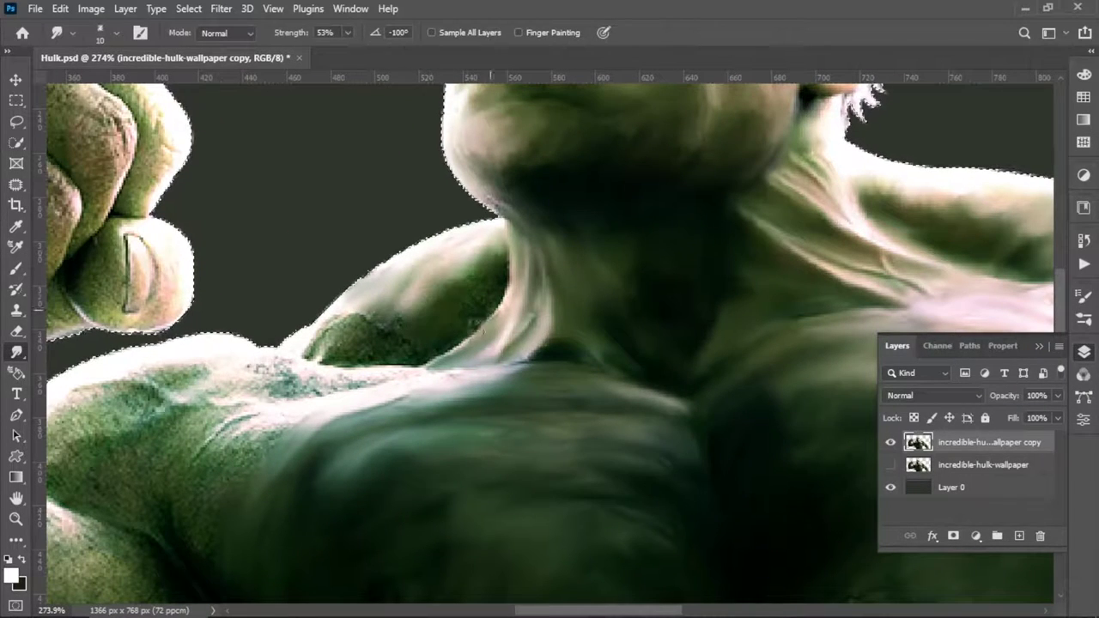
Step: Smooth the green upper-arm patch, hairy bicep and upper shoulder edge with a larger brush
drag(326, 343, 375, 325)
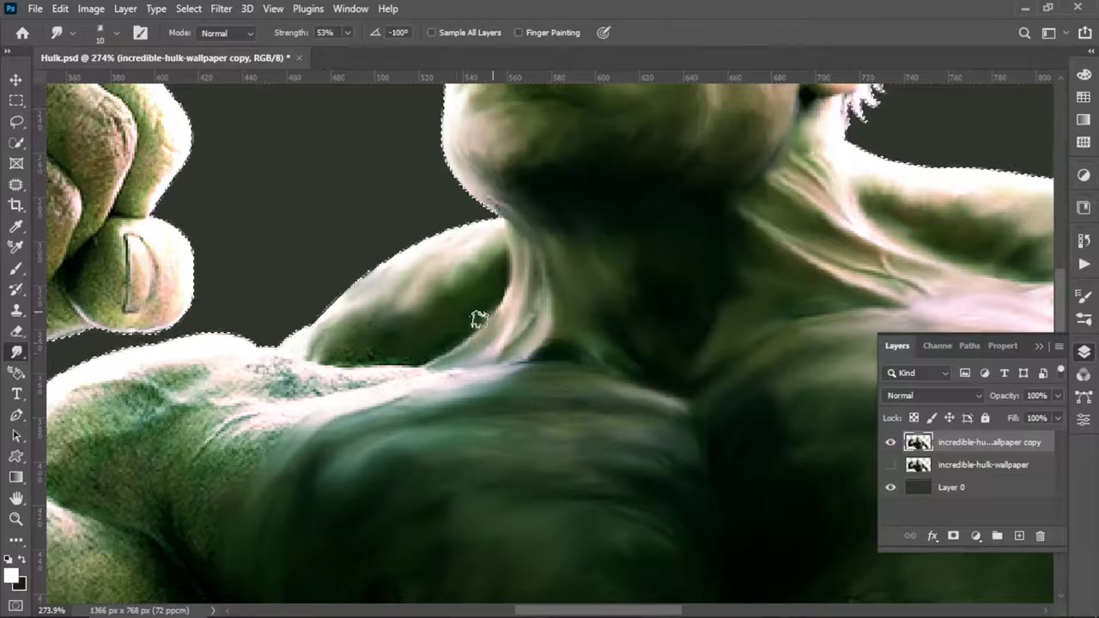
drag(478, 319, 621, 212)
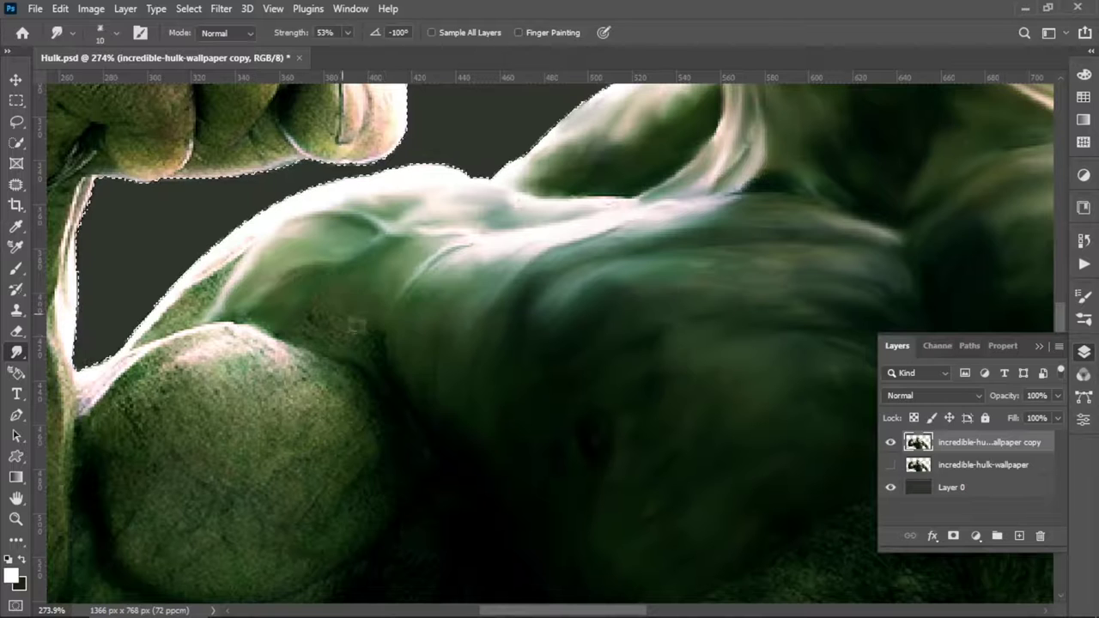
scroll(412, 249, down, 2)
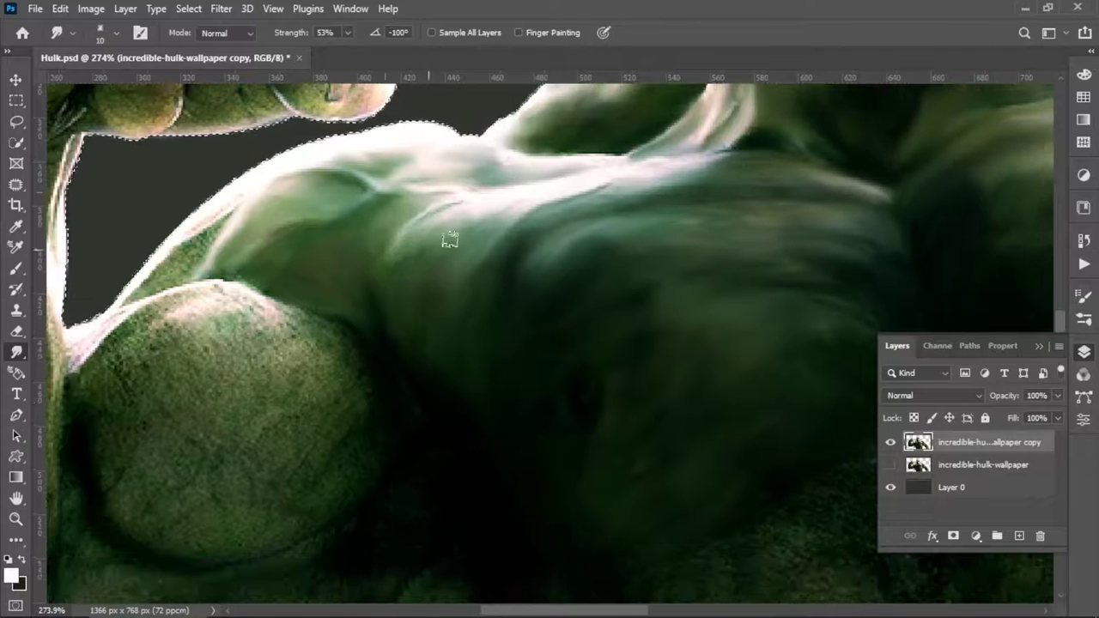
scroll(515, 258, left, 5)
scroll(532, 292, down, 2)
key(bracketright)
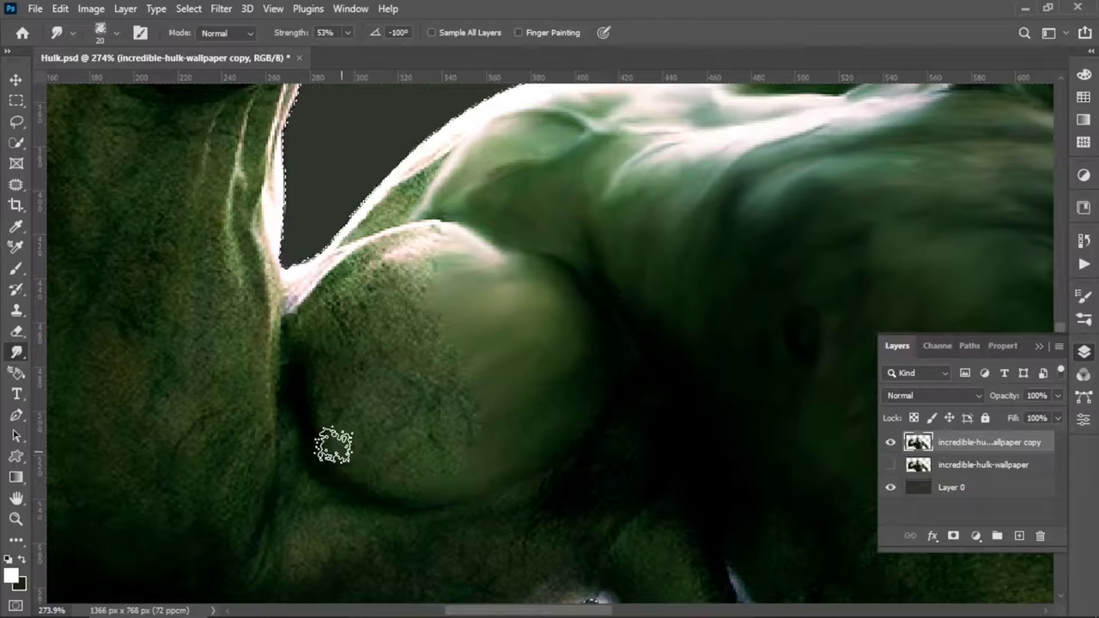
drag(371, 251, 406, 263)
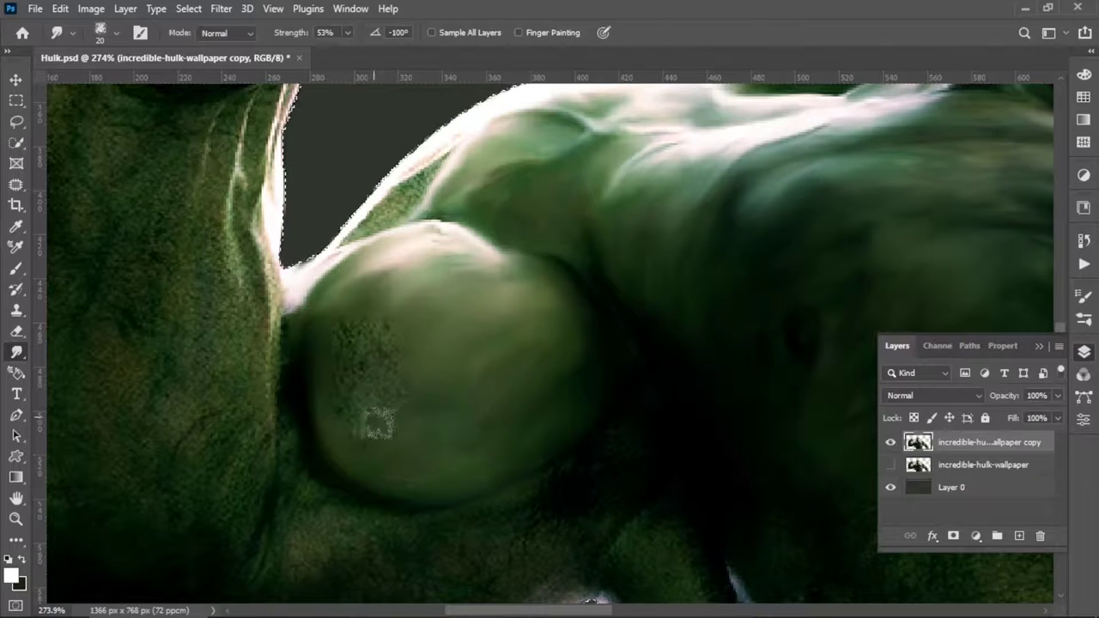
drag(426, 160, 457, 131)
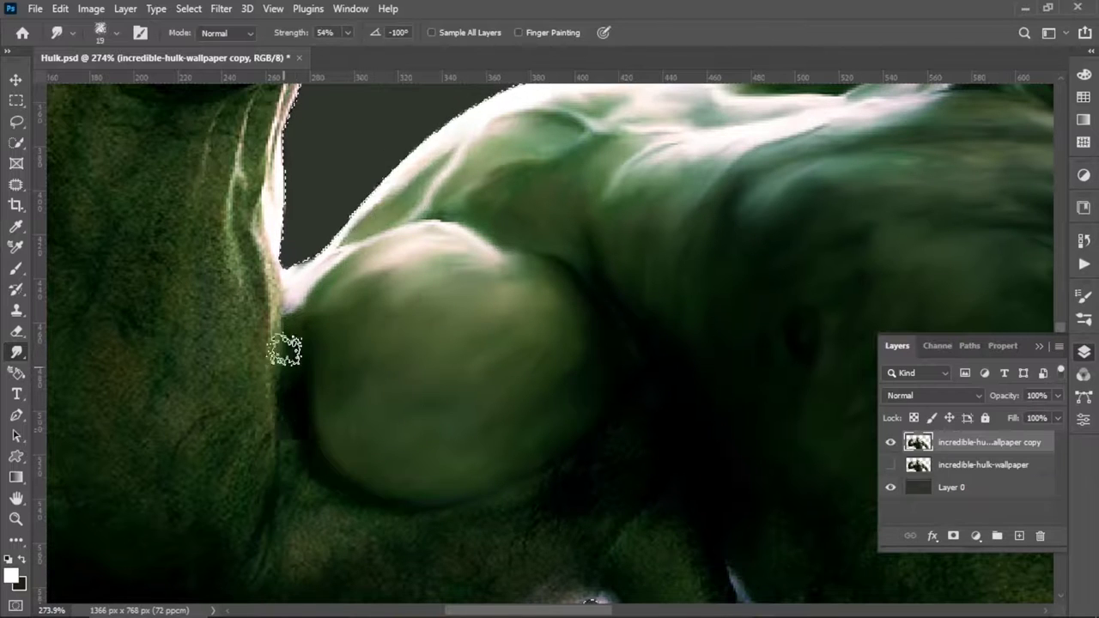
scroll(288, 356, down, 3)
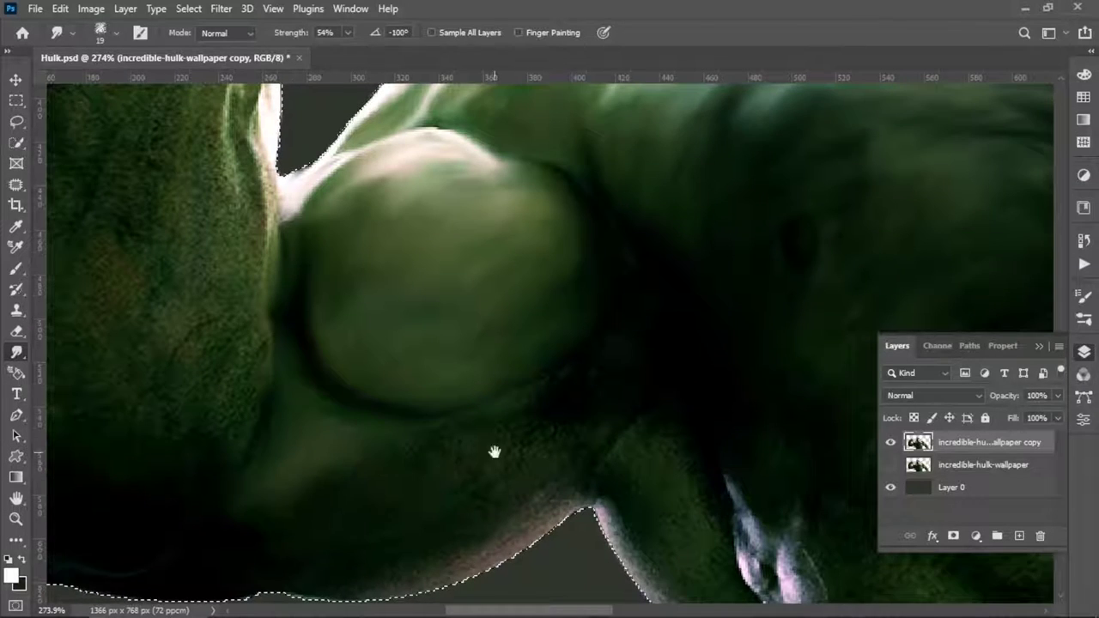
Step: Smooth the grainy chest texture into soft strokes with a smaller brush
drag(495, 452, 555, 388)
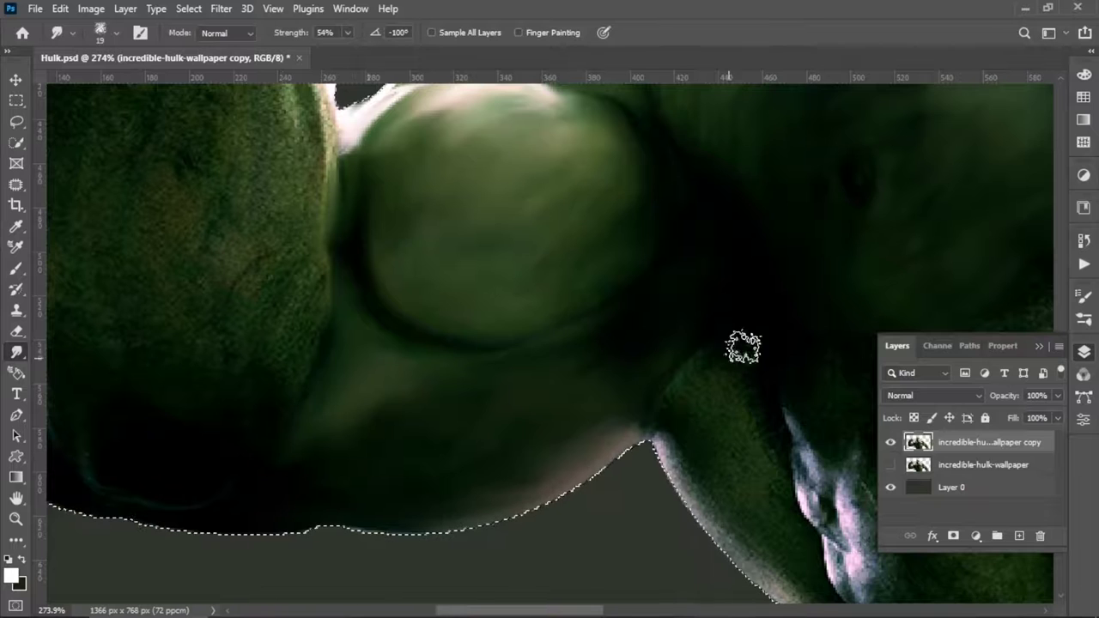
scroll(718, 498, down, 5)
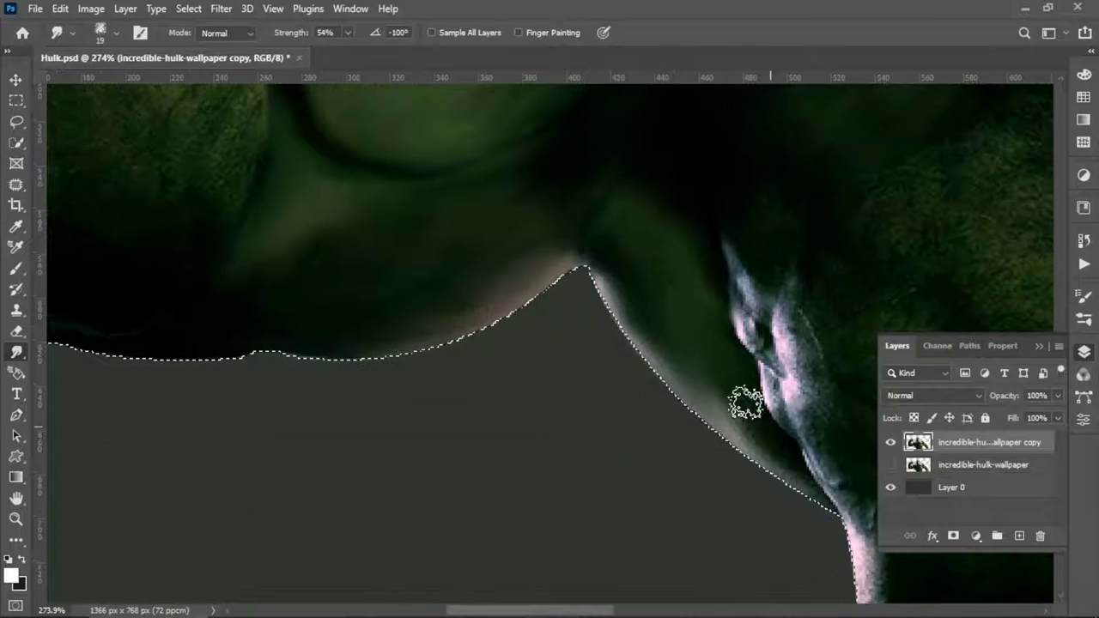
scroll(686, 361, right, 3)
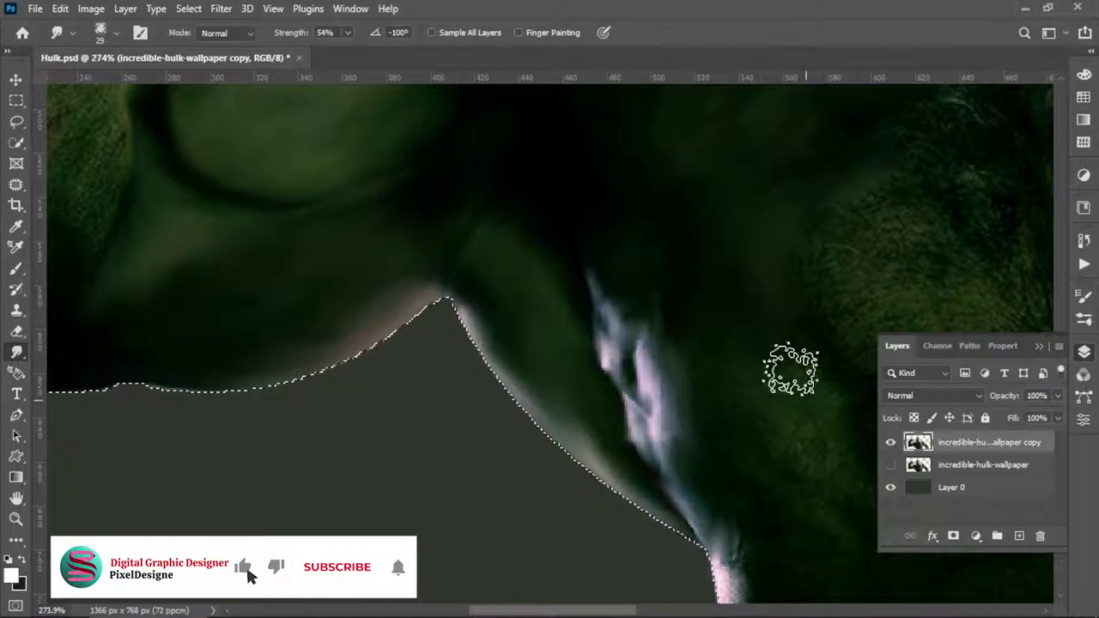
scroll(666, 415, down, 5)
scroll(666, 414, right, 3)
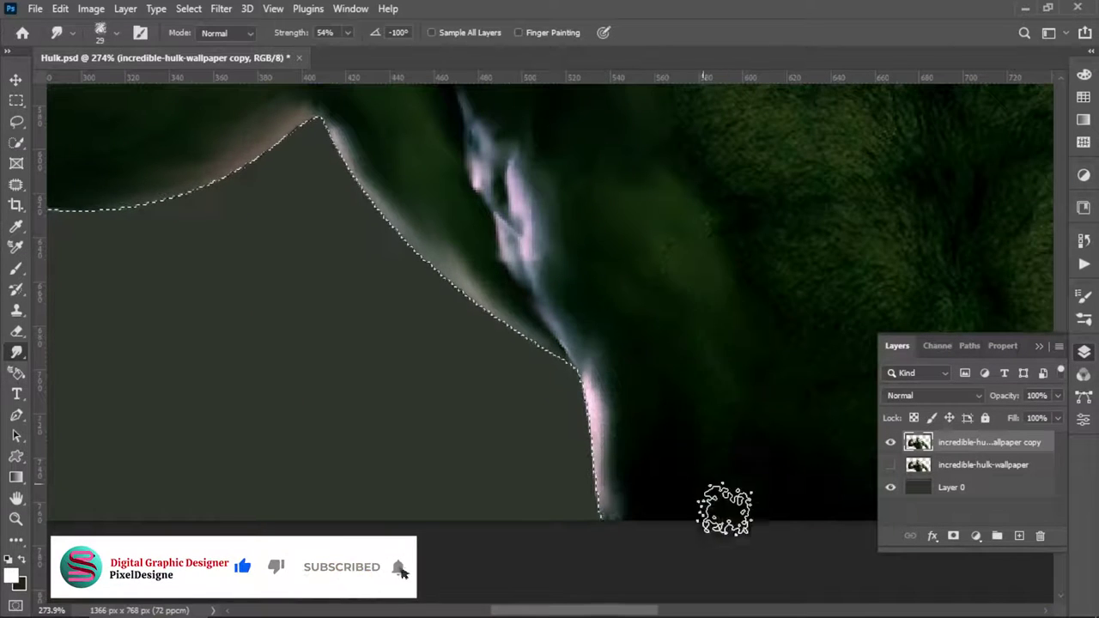
scroll(552, 489, up, 5)
scroll(552, 489, right, 4)
scroll(552, 489, up, 2)
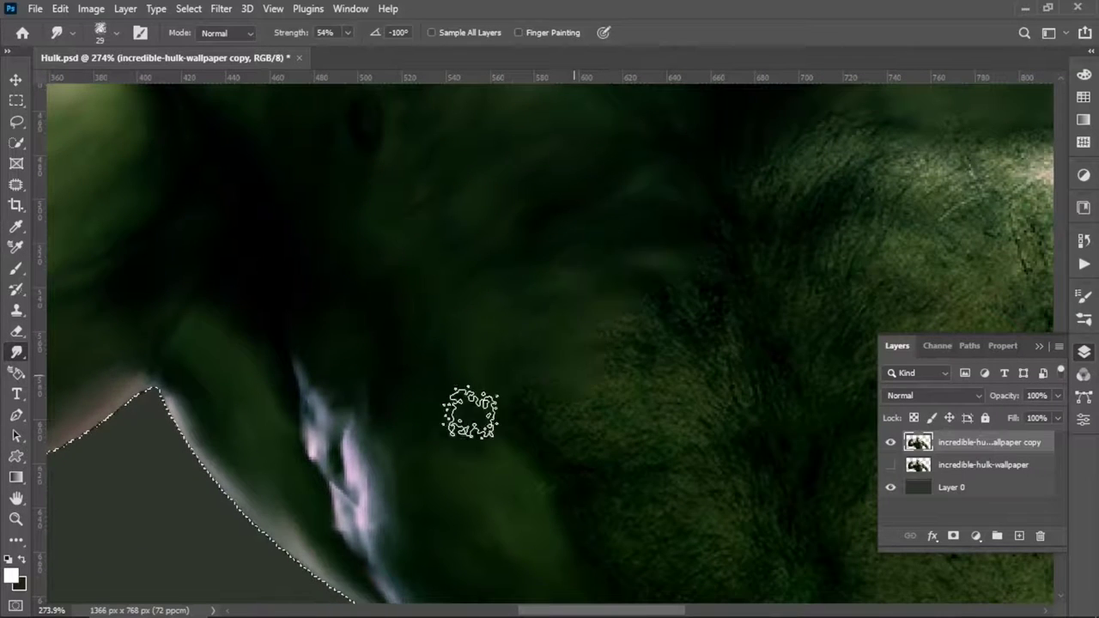
scroll(644, 393, down, 8)
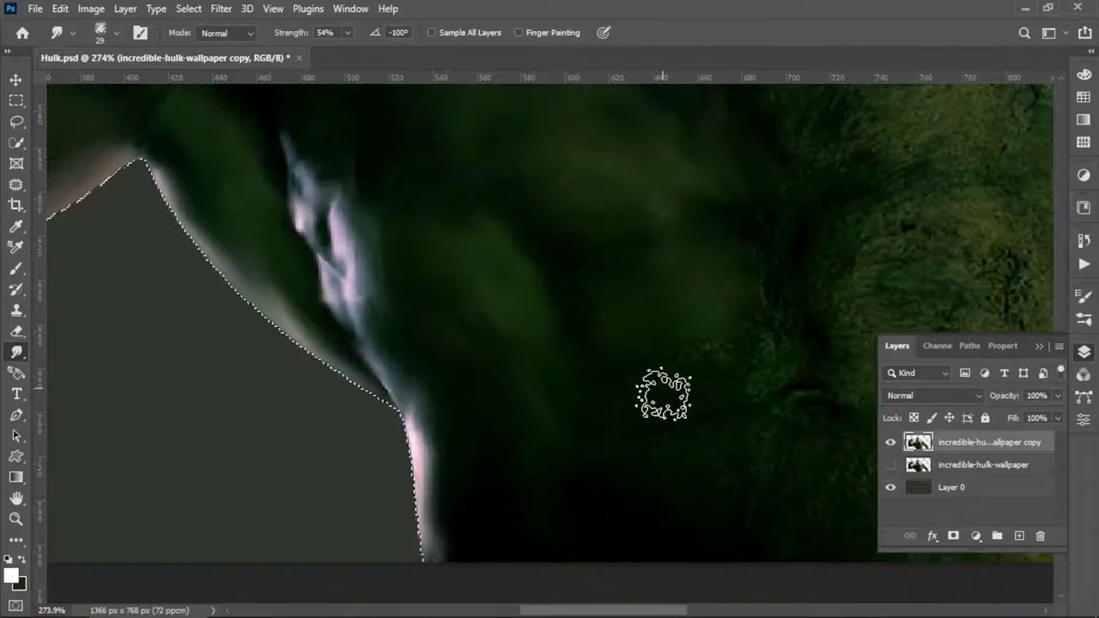
scroll(736, 220, down, 5)
key(bracketleft)
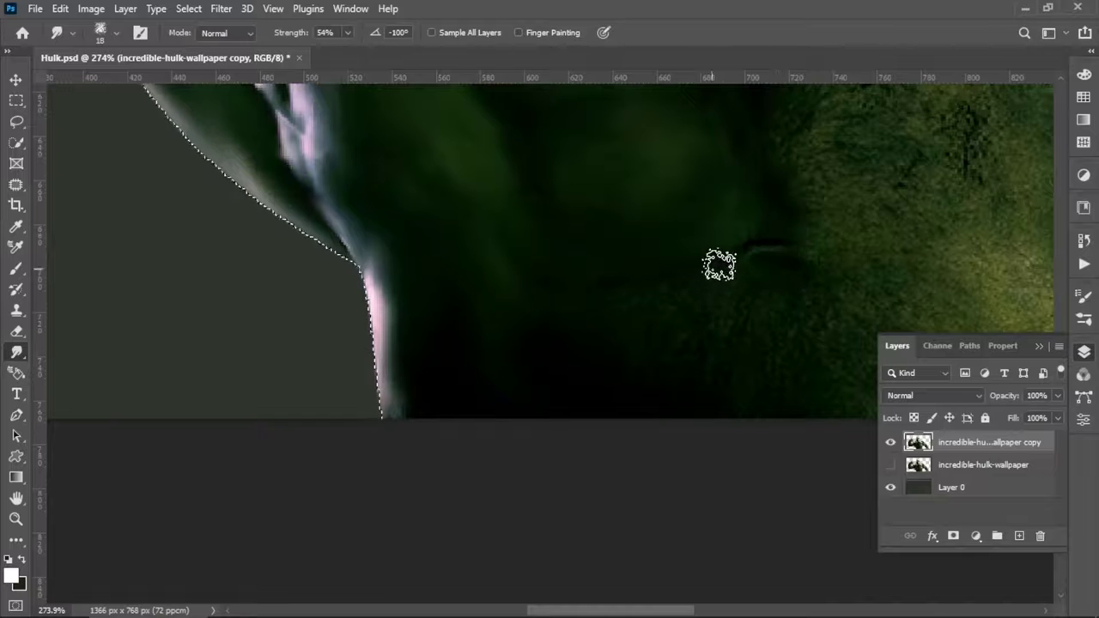
scroll(743, 380, right, 3)
scroll(742, 380, up, 2)
scroll(588, 481, up, 3)
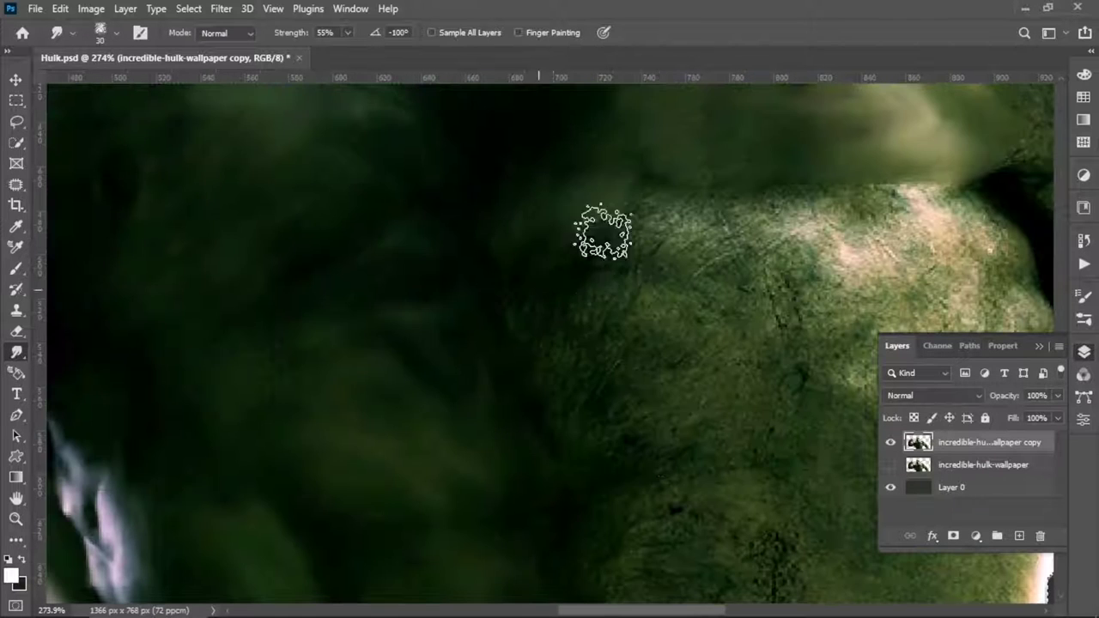
scroll(742, 240, right, 5)
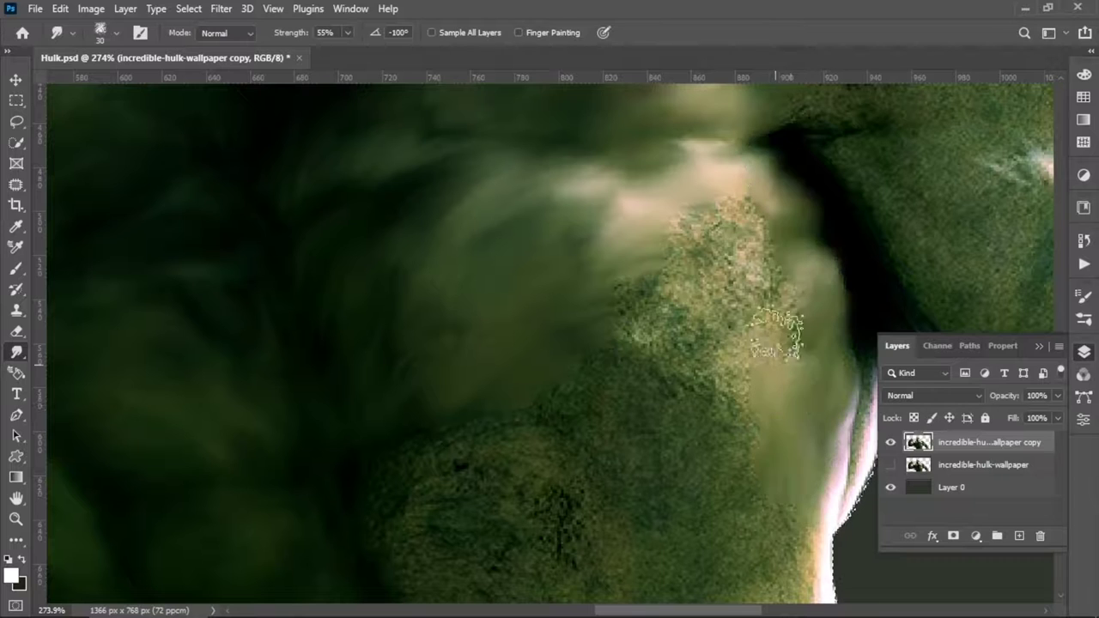
scroll(606, 295, left, 2)
scroll(529, 373, down, 3)
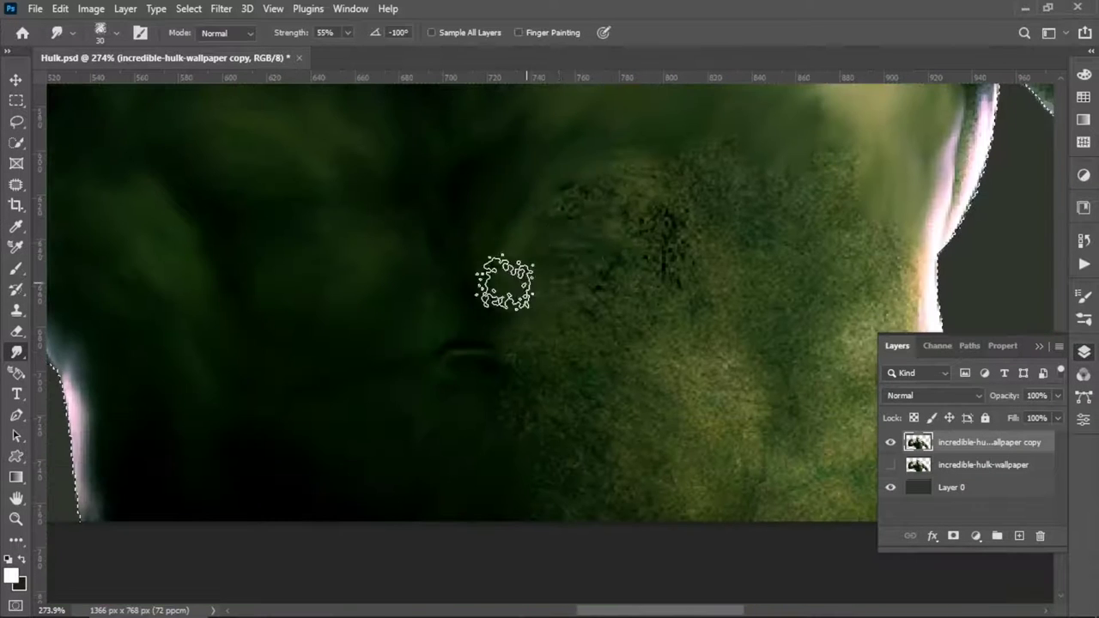
mouse_move(733, 236)
mouse_down()
mouse_move(718, 216)
mouse_move(645, 255)
mouse_move(538, 347)
mouse_up()
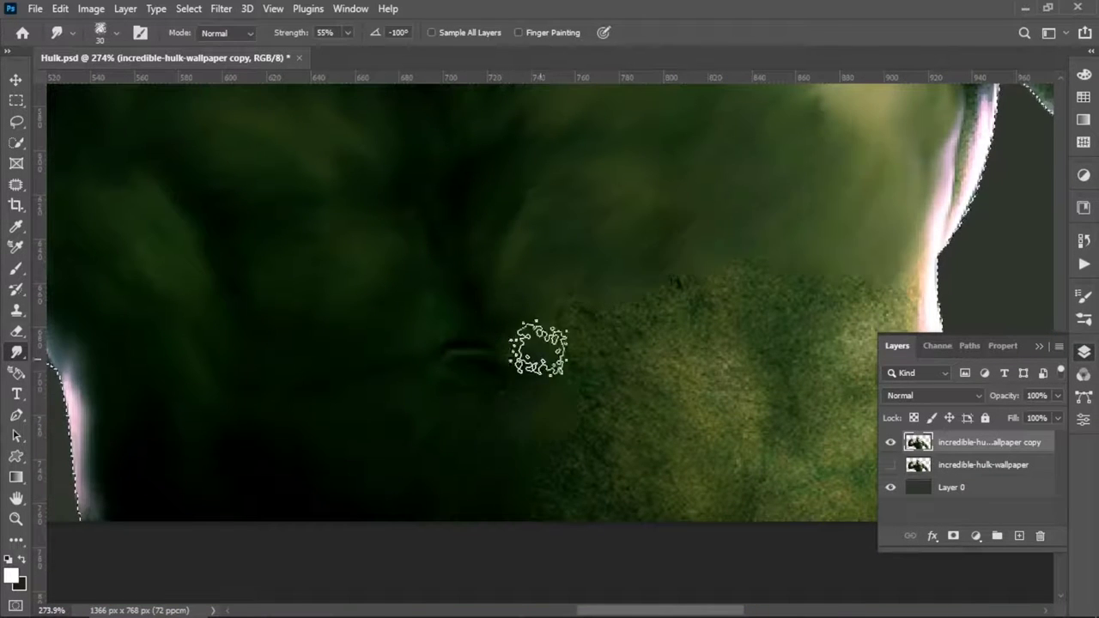
Step: Smudge away the remaining grain near the shoulder edge
scroll(755, 249, right, 3)
scroll(755, 248, down, 1)
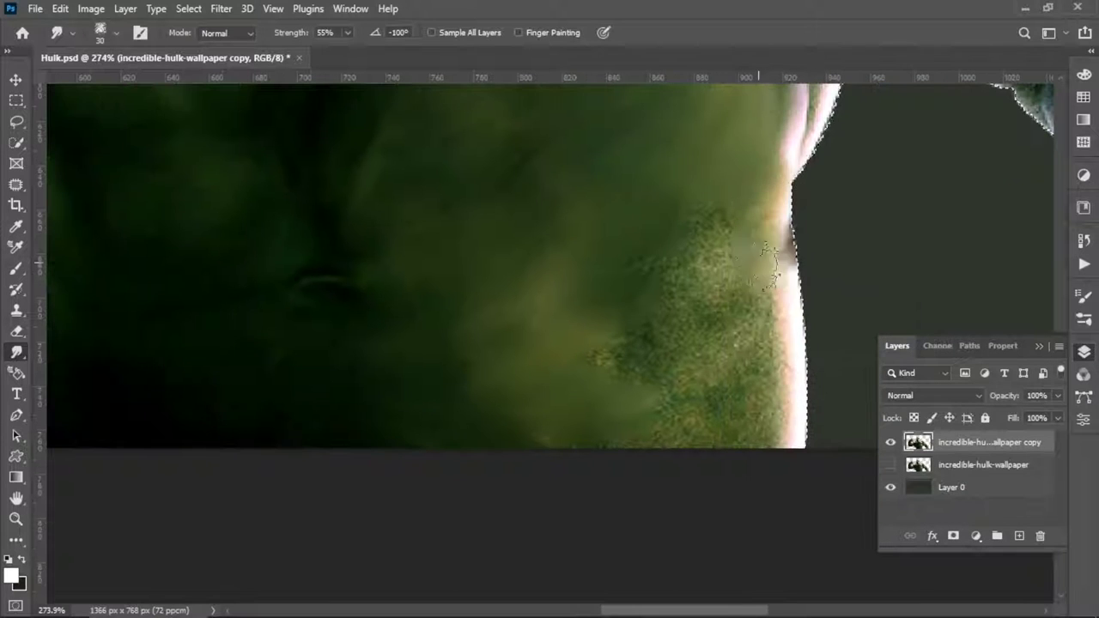
drag(693, 230, 576, 430)
Step: Blend the grain along the shoulder edge and the green shoulder skin smooth
scroll(756, 111, down, 3)
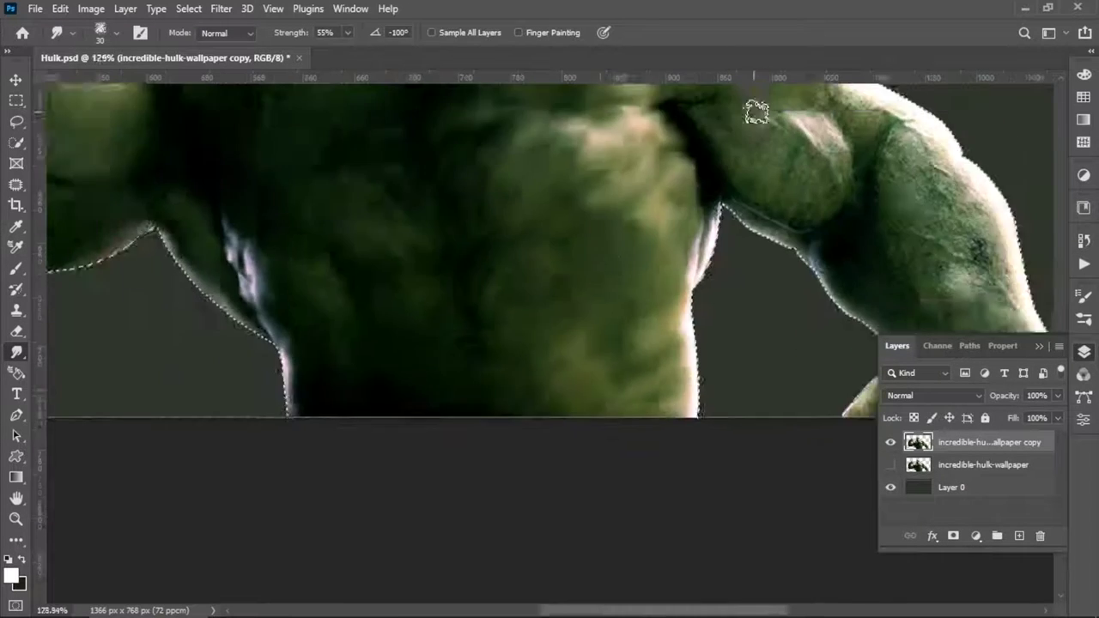
scroll(710, 210, up, 4)
scroll(632, 392, up, 5)
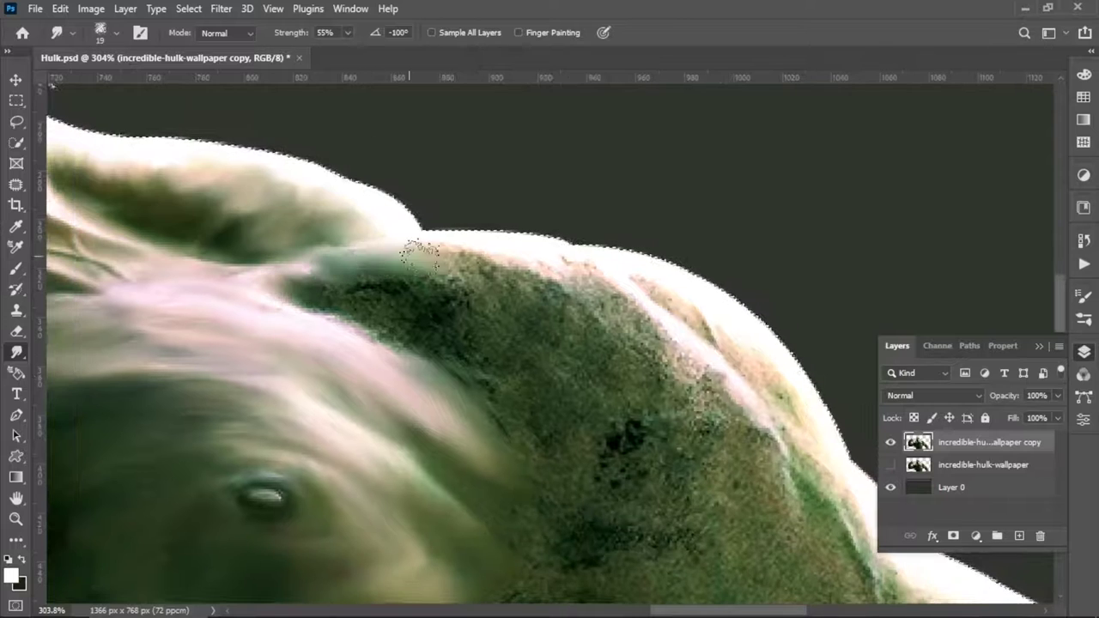
mouse_move(604, 318)
mouse_down()
mouse_move(785, 405)
mouse_move(735, 343)
mouse_move(790, 417)
mouse_up()
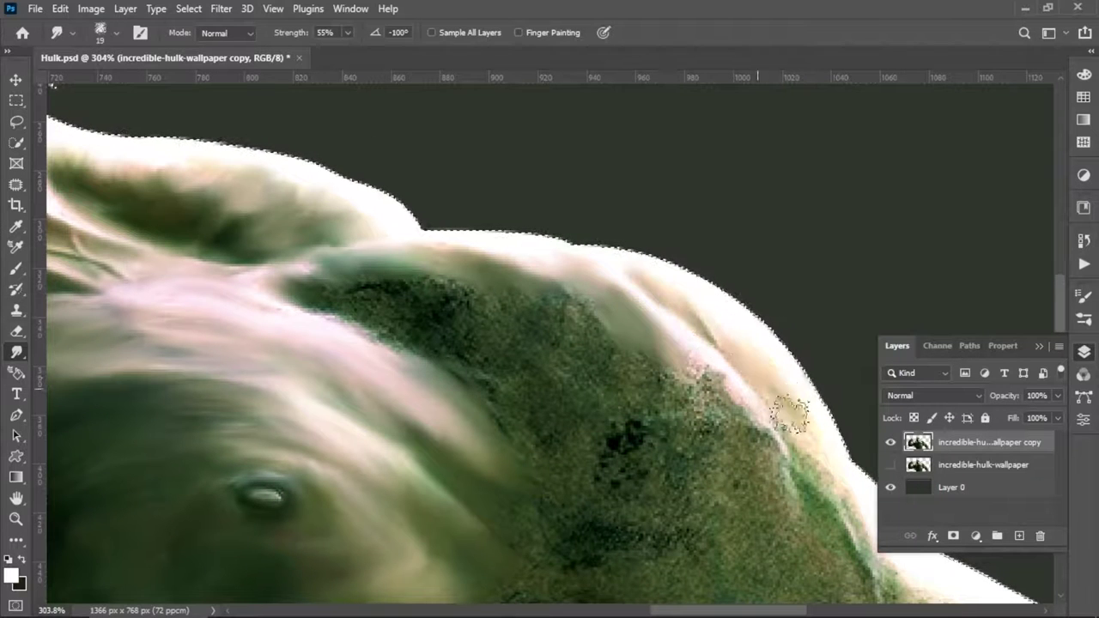
mouse_move(462, 291)
mouse_down()
mouse_move(290, 306)
mouse_move(482, 370)
mouse_up()
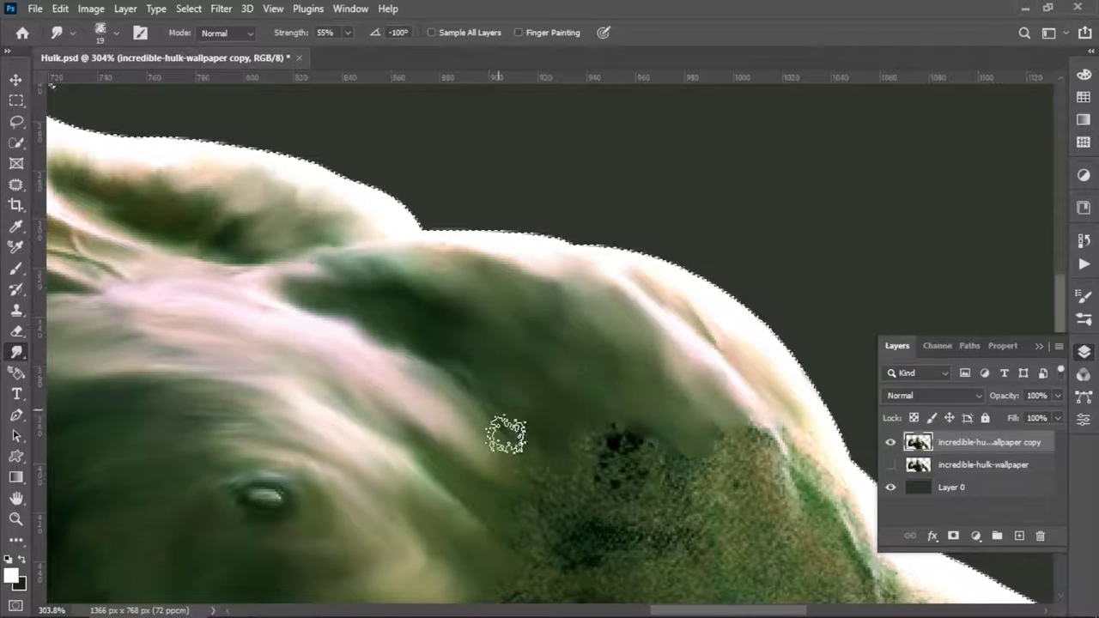
scroll(507, 435, down, 5)
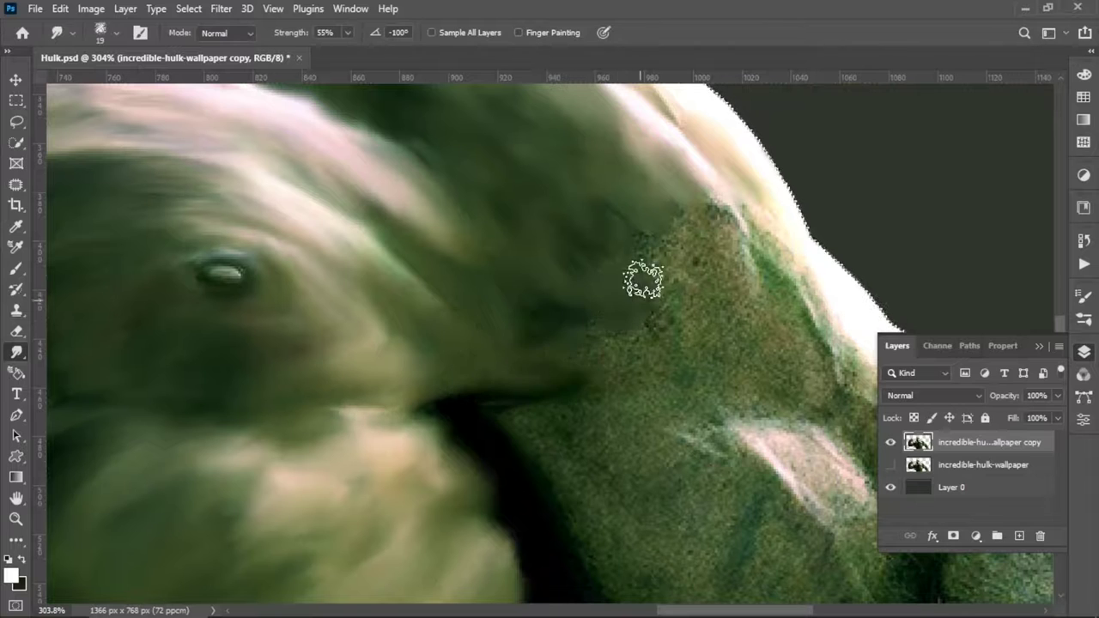
scroll(643, 279, right, 3)
scroll(643, 279, down, 1)
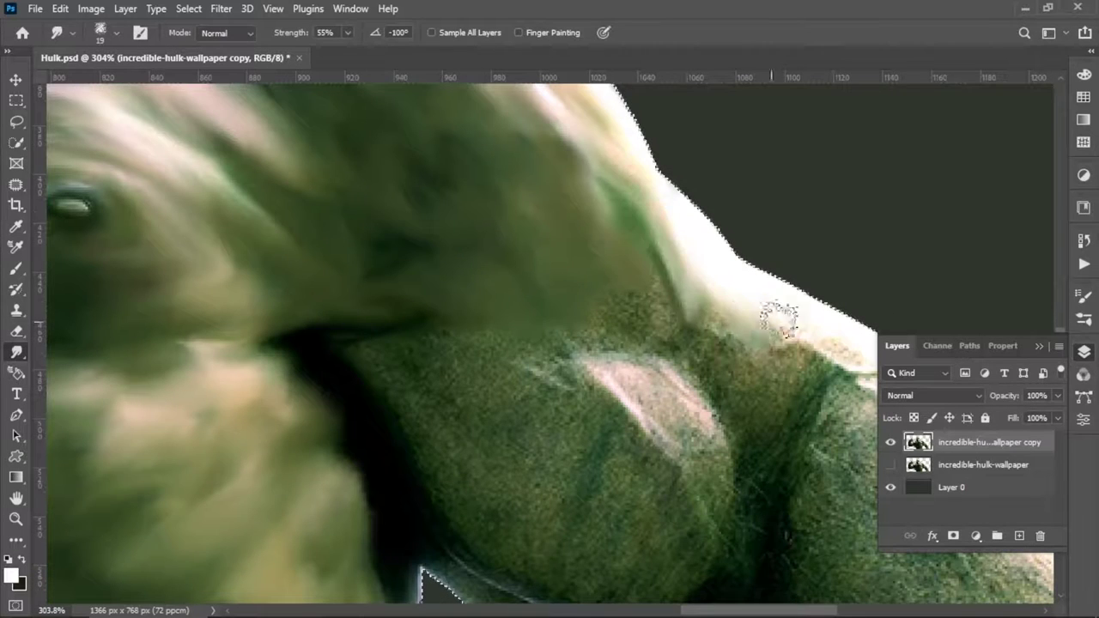
Step: Smooth the grain across the top and lower edge of the shoulder
drag(678, 331, 477, 319)
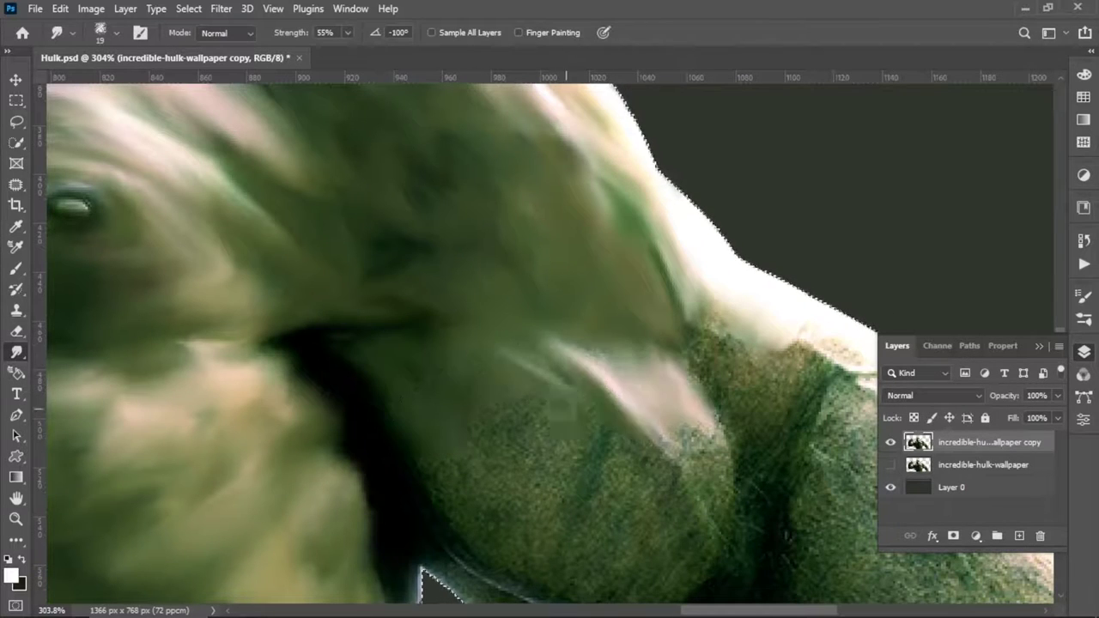
drag(670, 377, 497, 433)
scroll(432, 312, down, 4)
drag(373, 372, 515, 467)
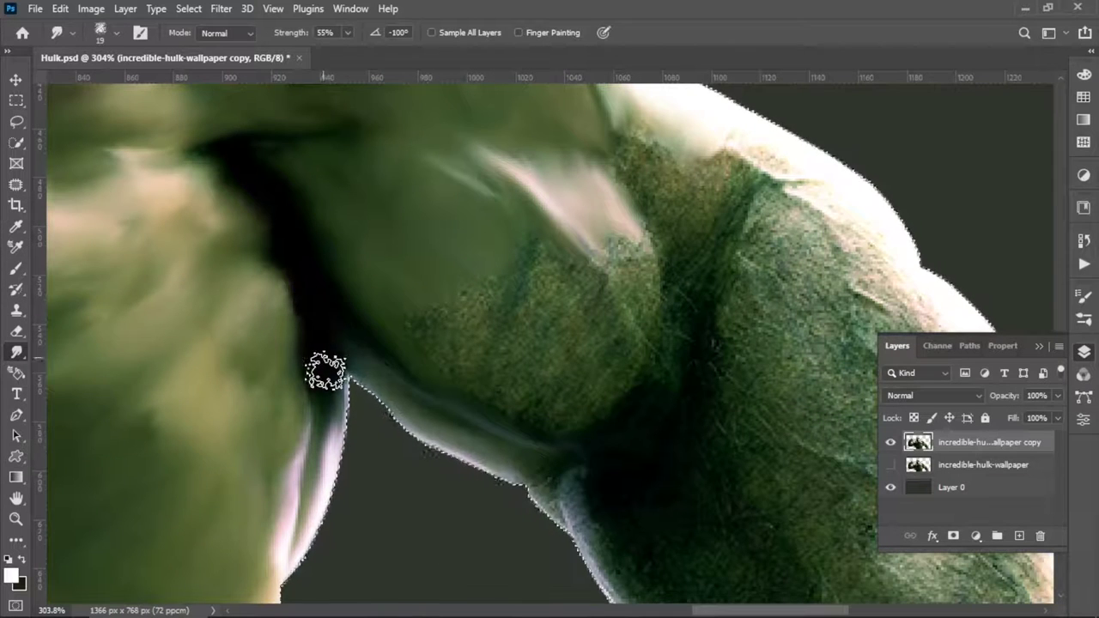
drag(327, 373, 589, 503)
Step: Blend the remaining shoulder and arm grain, alternating larger and smaller brush sizes
key(bracketright)
key(bracketright)
key(bracketright)
mouse_move(643, 400)
mouse_down()
mouse_move(502, 367)
mouse_move(670, 355)
mouse_up()
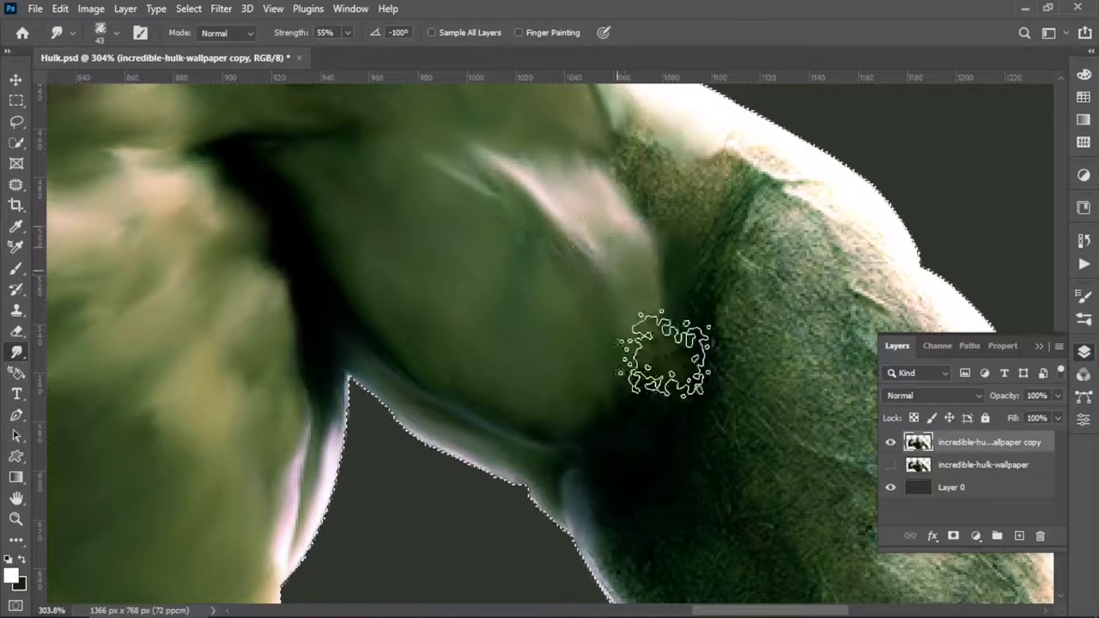
key(bracketleft)
key(bracketleft)
drag(784, 147, 691, 230)
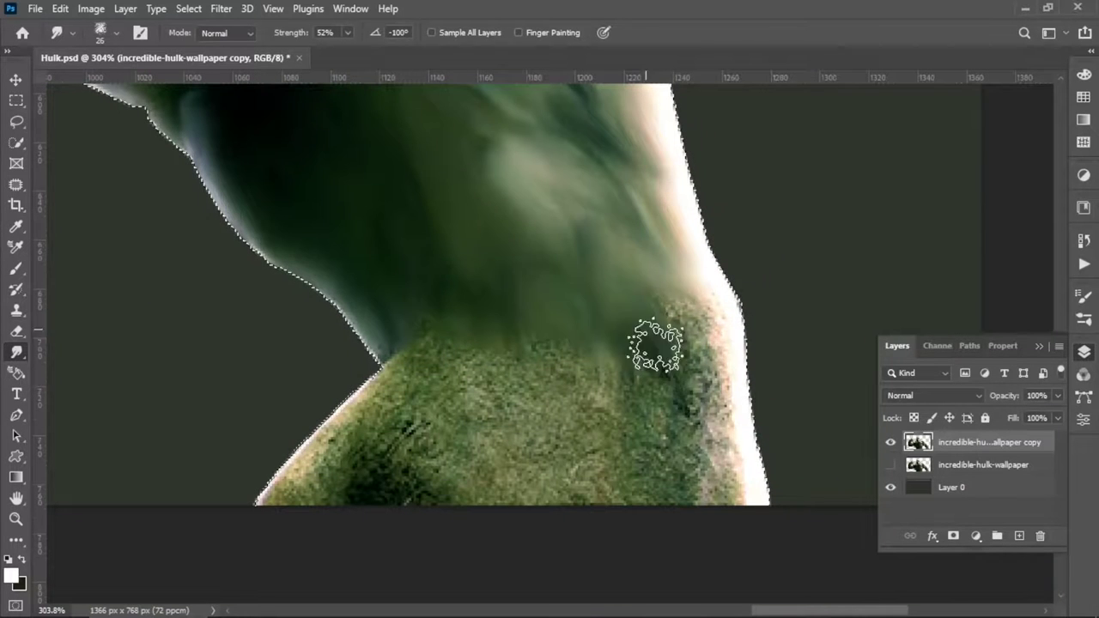
mouse_move(657, 346)
mouse_down()
mouse_move(682, 449)
mouse_move(436, 336)
mouse_move(446, 430)
mouse_move(545, 401)
mouse_move(552, 441)
mouse_move(555, 363)
mouse_up()
Step: Smooth the forearm's edges from the wrist up toward the fist
scroll(554, 363, down, 5)
scroll(496, 338, up, 2)
scroll(458, 378, up, 2)
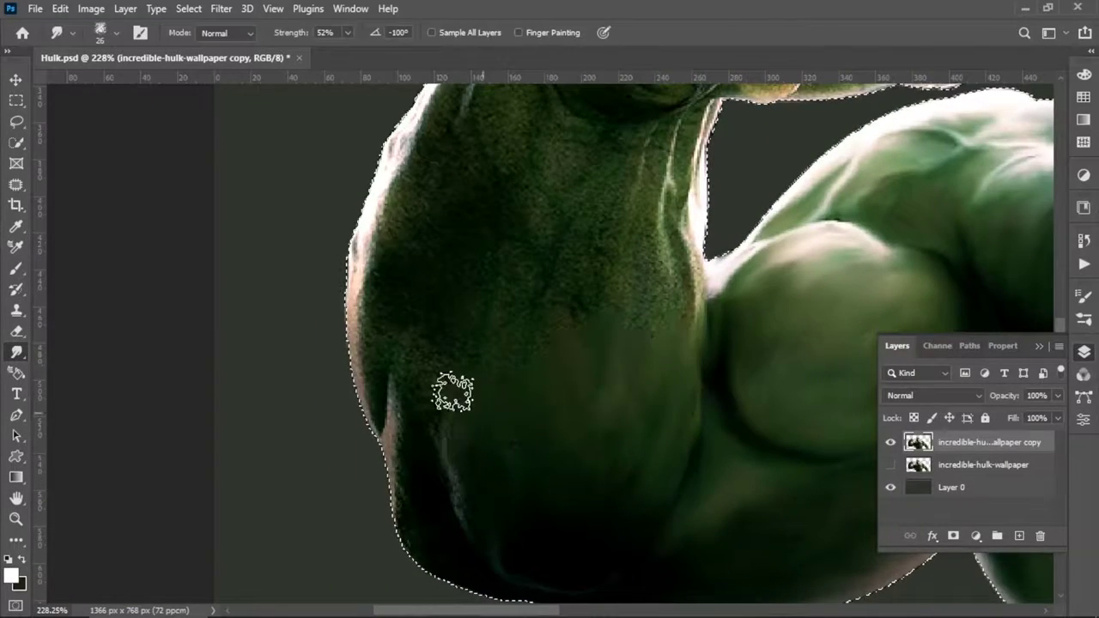
scroll(515, 506, down, 2)
scroll(589, 306, up, 4)
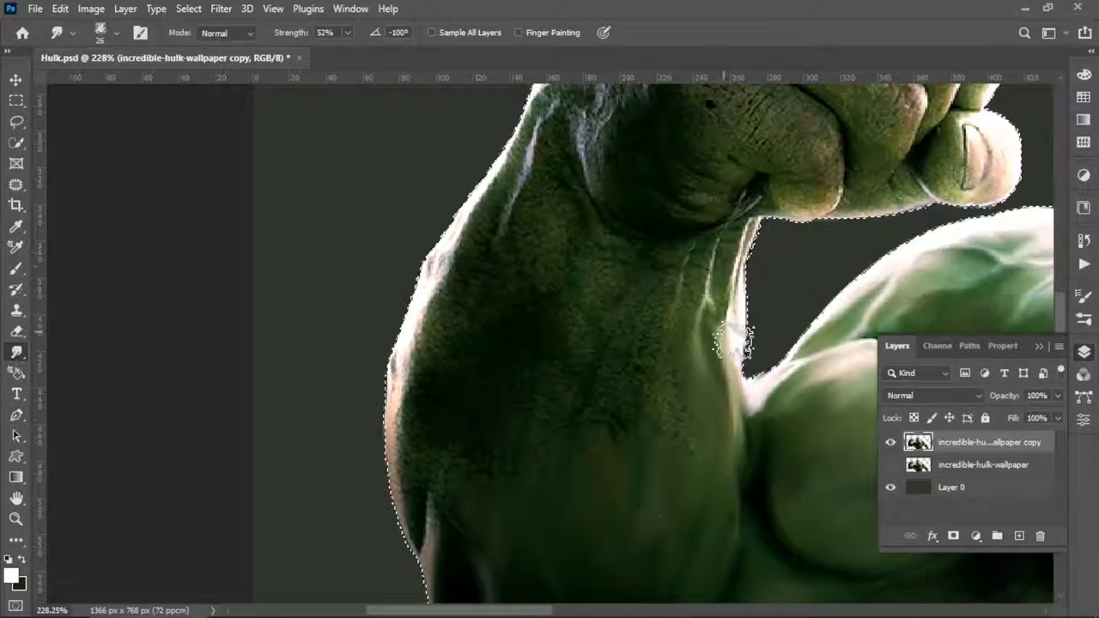
drag(405, 404, 506, 155)
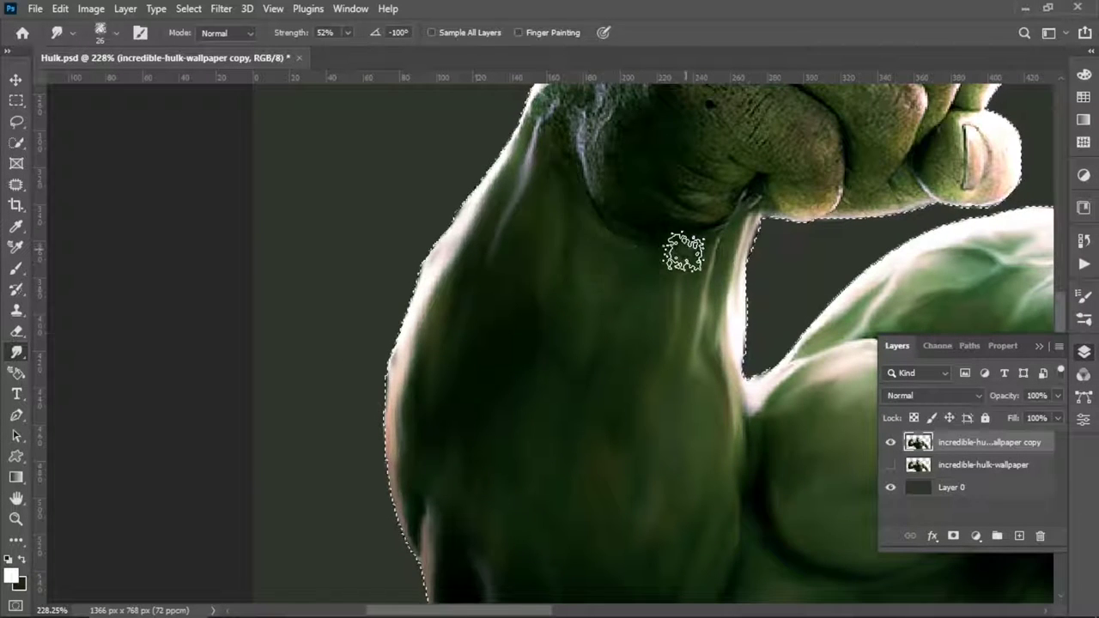
scroll(684, 245, up, 3)
scroll(475, 384, up, 1)
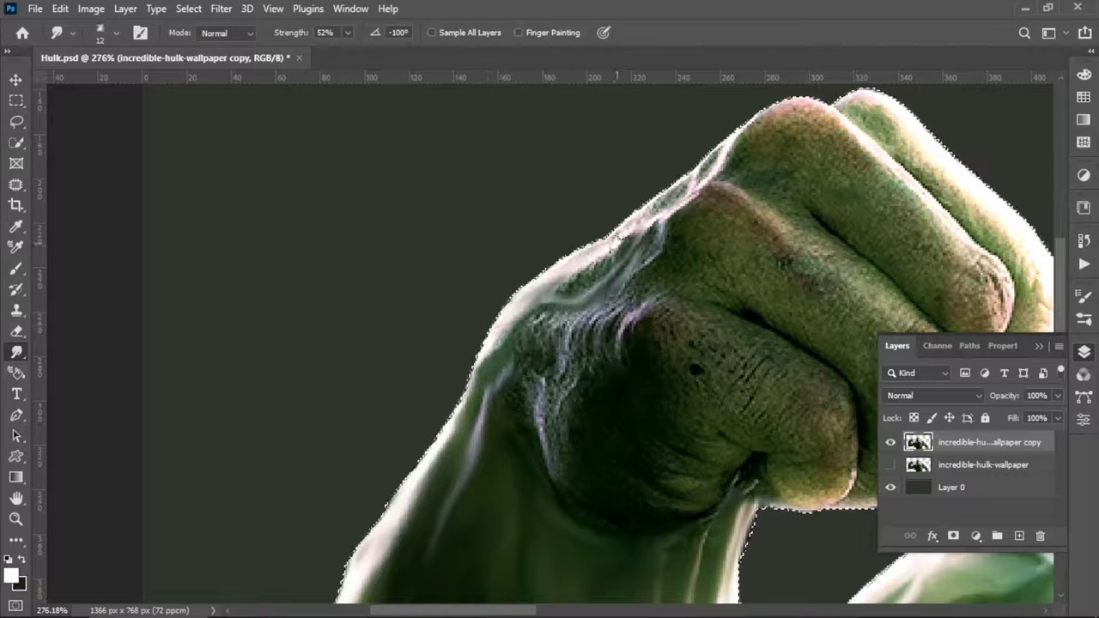
drag(616, 242, 504, 358)
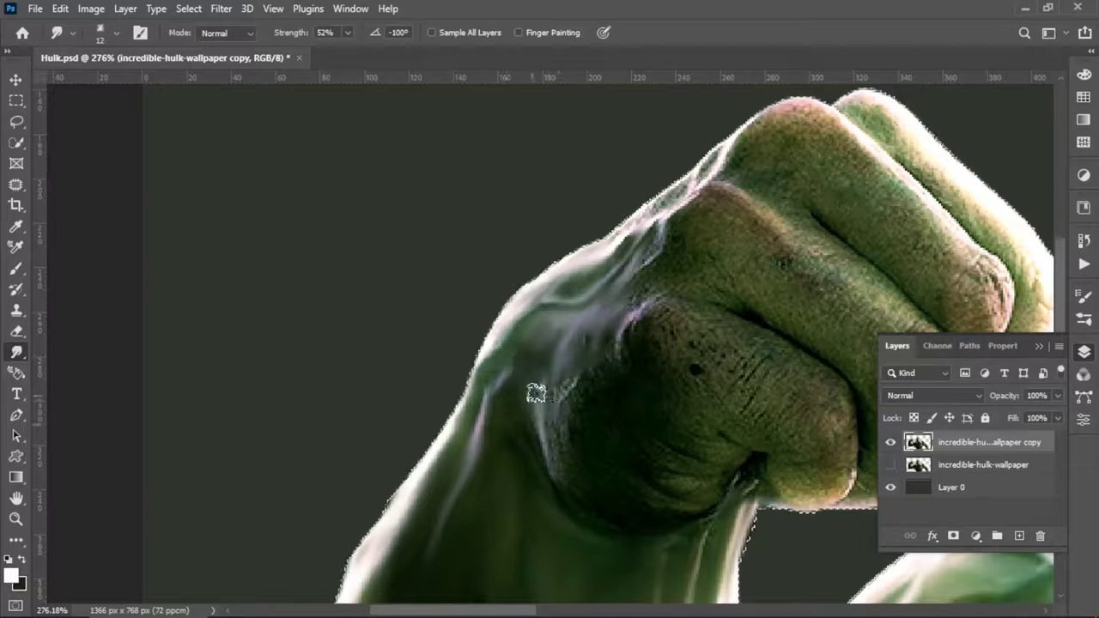
drag(594, 362, 656, 215)
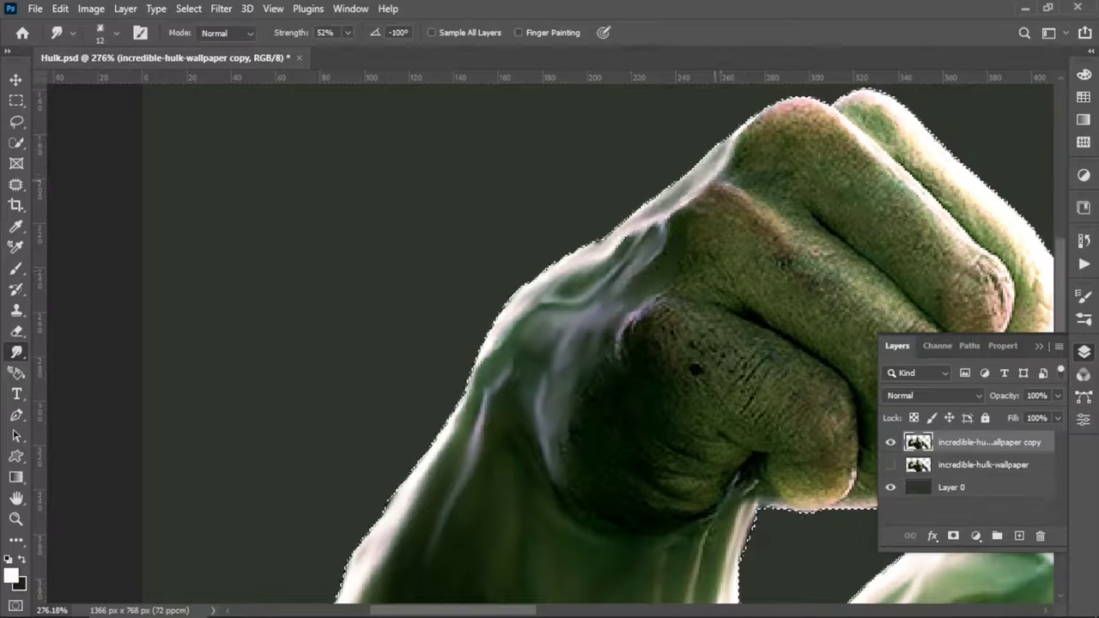
Step: Smear the top finger and the knuckle texture by the thumb smooth
key(bracketright)
key(bracketright)
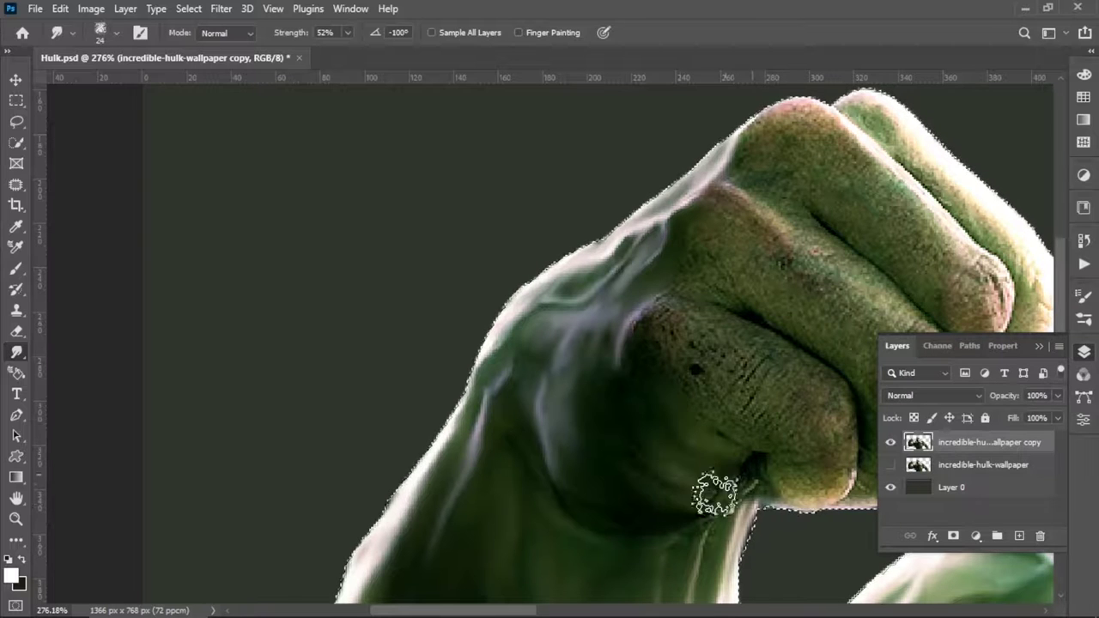
drag(816, 382, 707, 279)
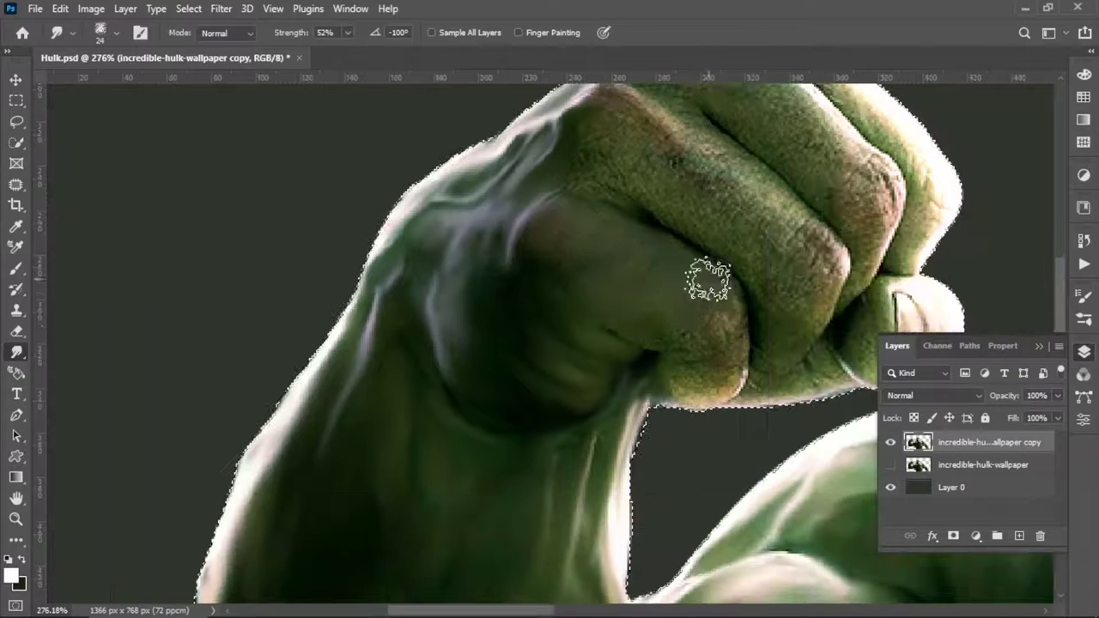
drag(694, 376, 799, 464)
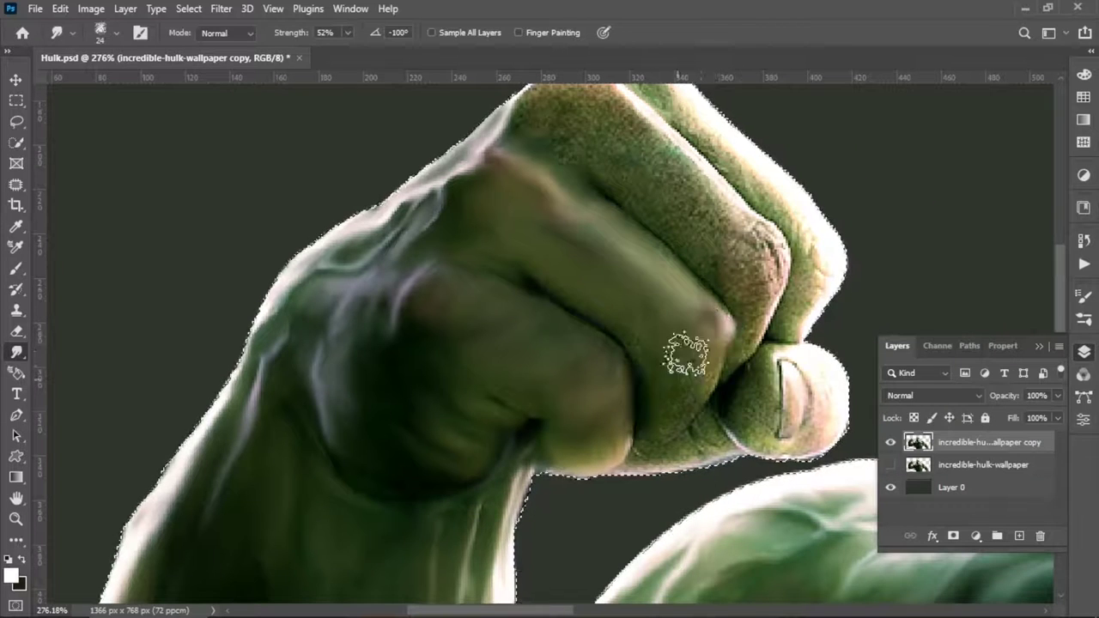
drag(682, 344, 653, 258)
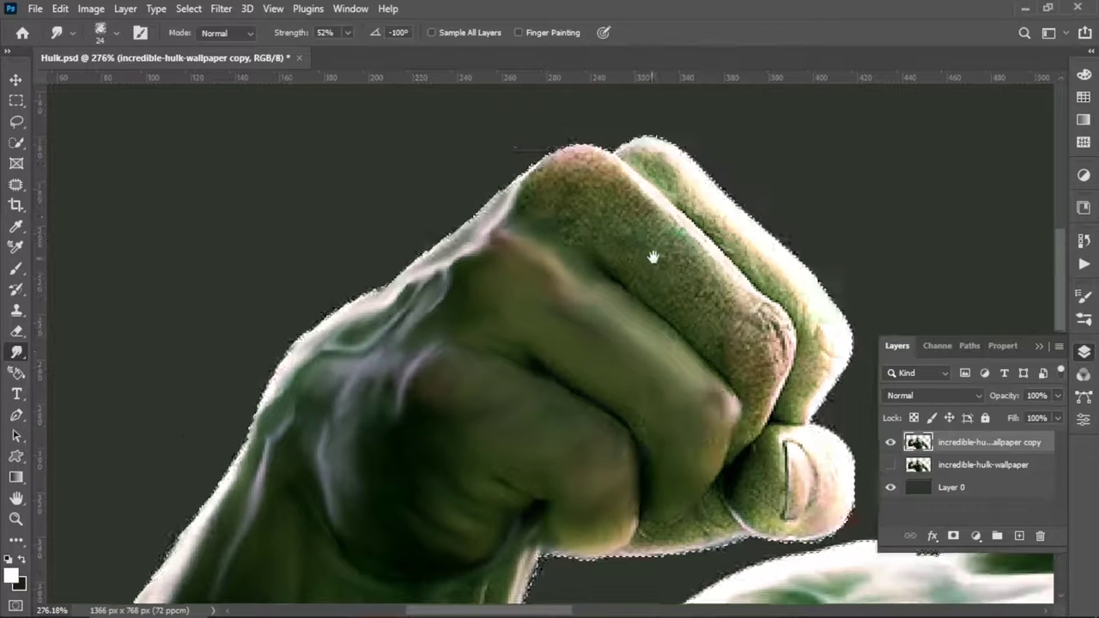
key(bracketleft)
mouse_move(532, 171)
mouse_down()
mouse_move(571, 238)
mouse_move(731, 328)
mouse_move(755, 395)
mouse_up()
mouse_move(738, 480)
mouse_down()
mouse_move(770, 454)
mouse_move(794, 515)
mouse_move(811, 361)
mouse_move(709, 220)
mouse_up()
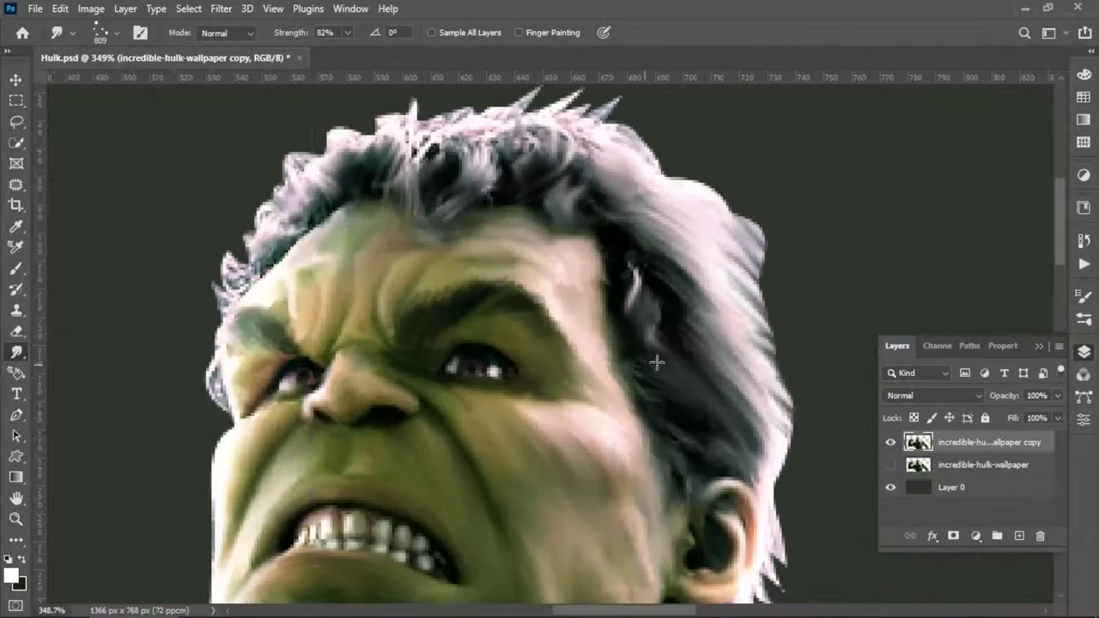
Step: Smudge the light hair edges outward down the right side with a smaller brush, adding a spike
drag(663, 341, 678, 317)
key(bracketleft)
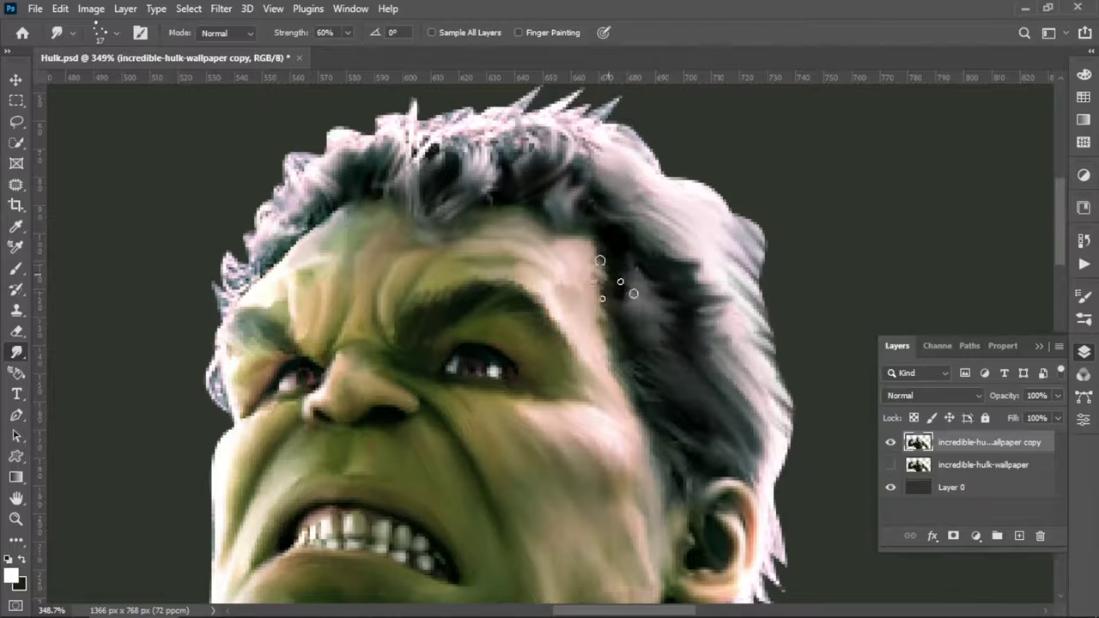
drag(684, 330, 711, 392)
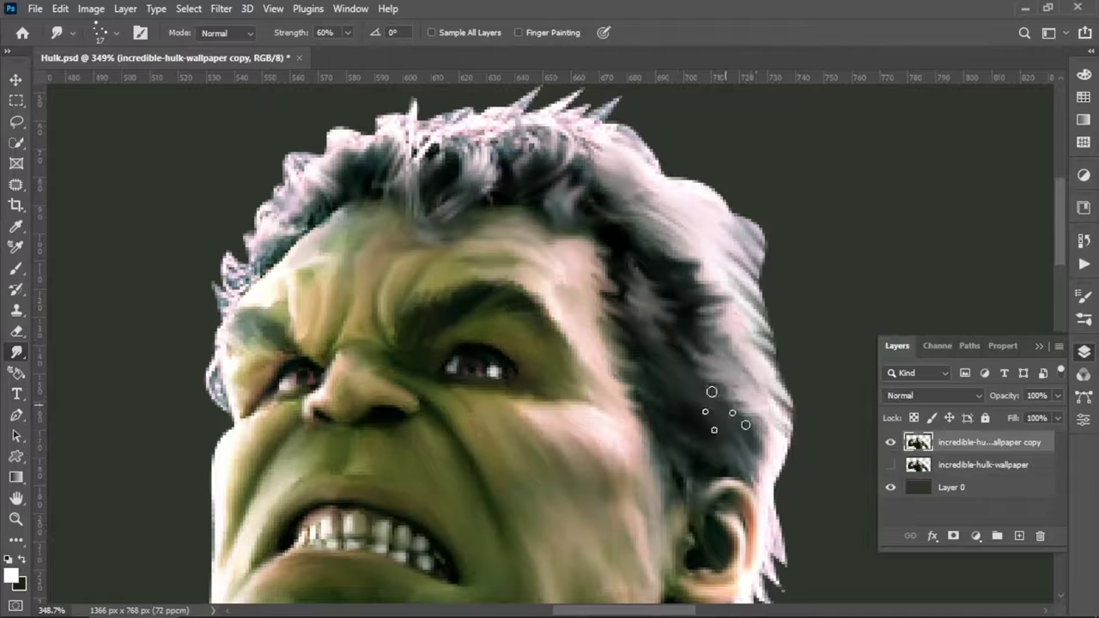
mouse_move(693, 267)
mouse_down()
mouse_move(755, 301)
mouse_move(790, 436)
mouse_up()
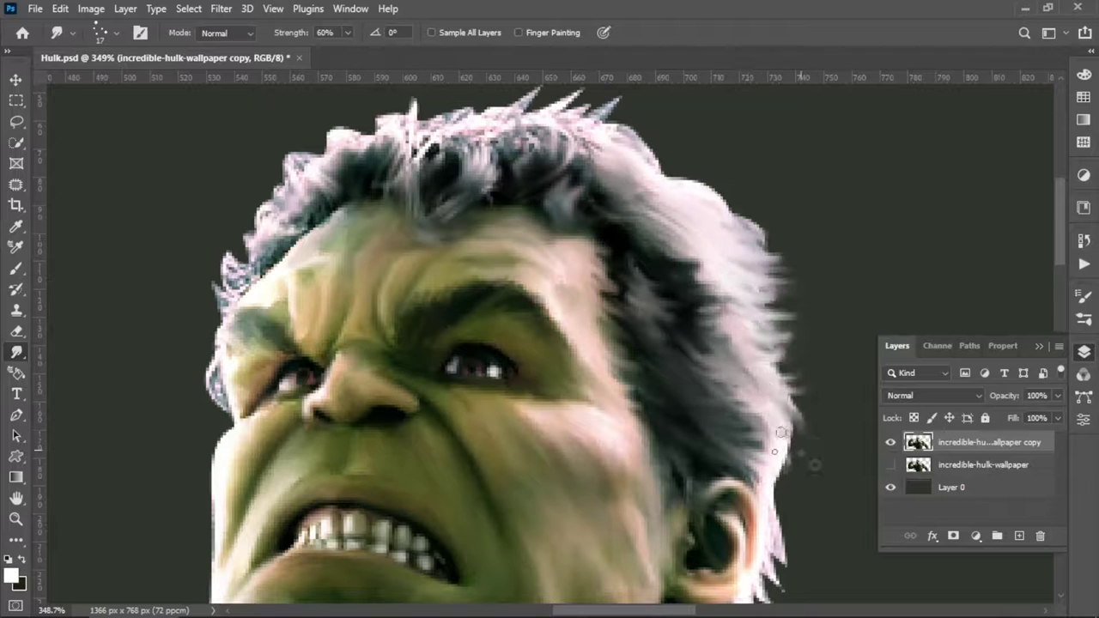
scroll(785, 464, up, 5)
drag(739, 343, 766, 367)
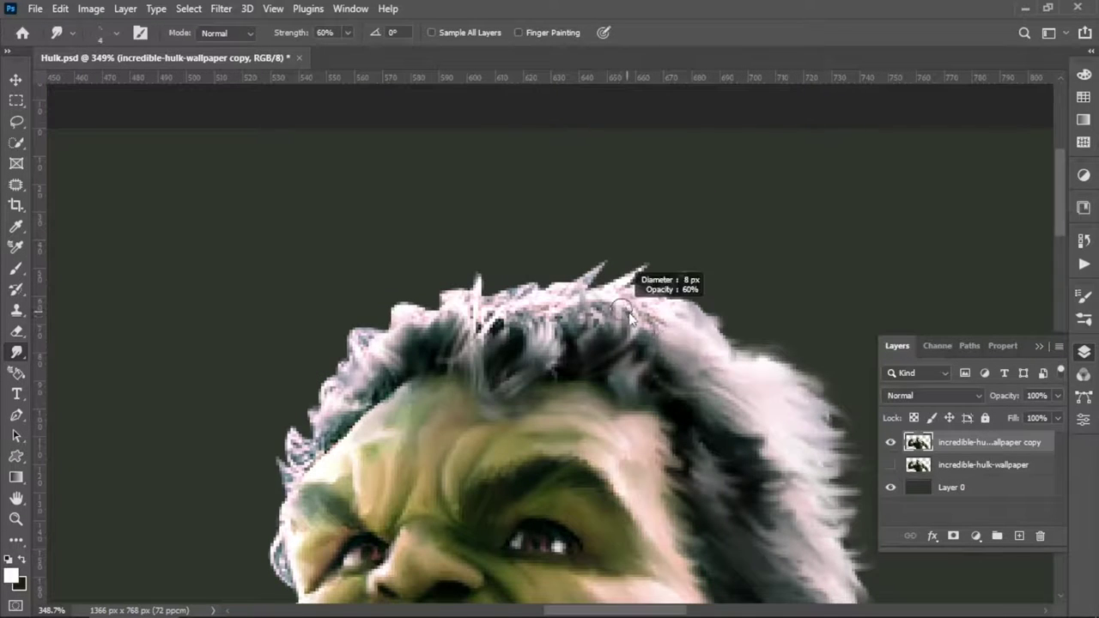
drag(648, 299, 684, 273)
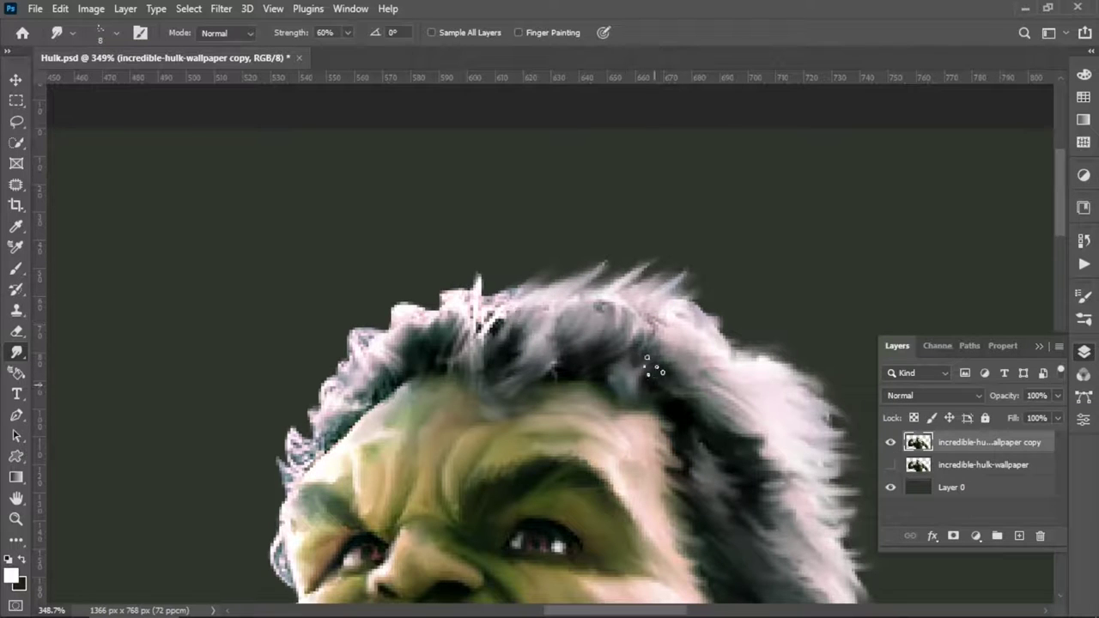
Step: Switch the Smudge tool to a different, slightly larger brush preset
scroll(640, 369, up, 2)
scroll(639, 369, left, 2)
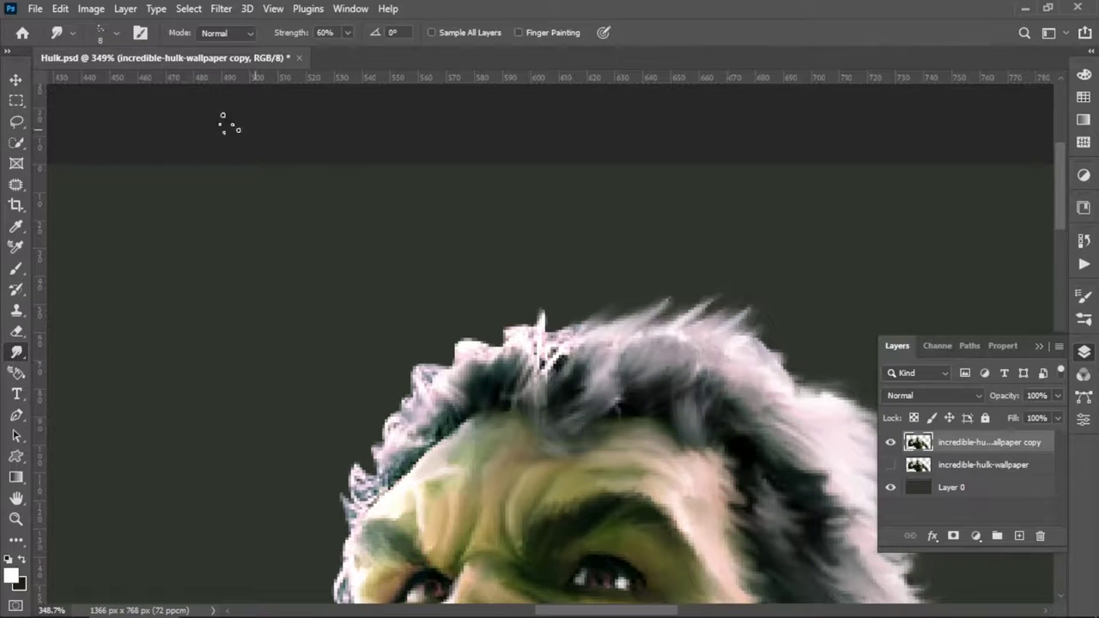
click(107, 33)
click(140, 262)
key(Return)
scroll(503, 378, up, 2)
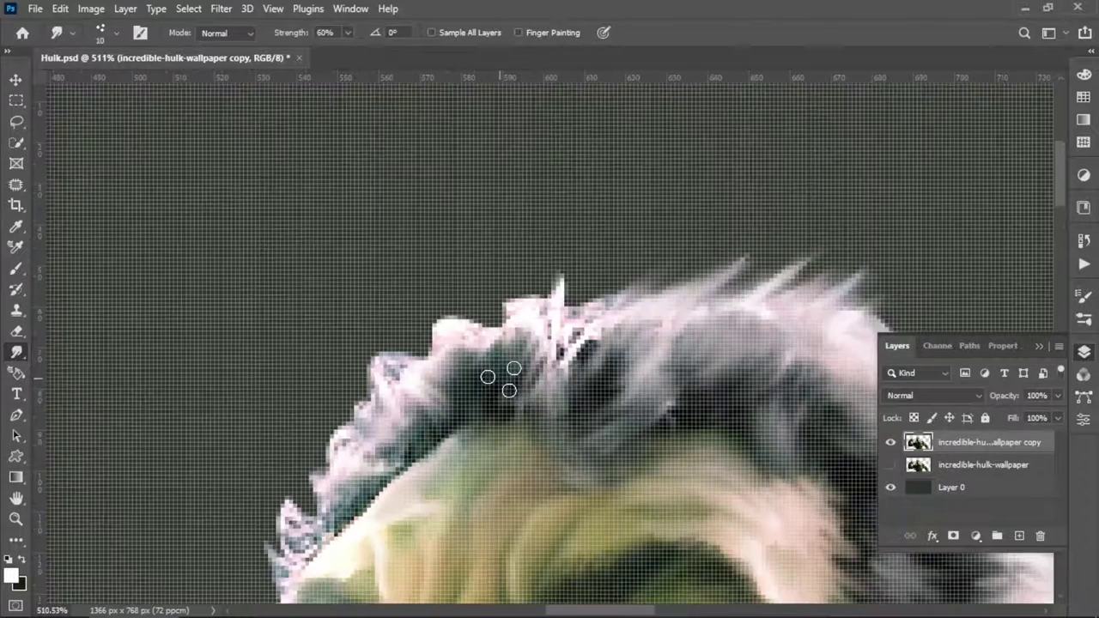
scroll(503, 379, down, 1)
Step: Smudge the dark hair strands into painterly strokes, swirling them up and along the crown
drag(574, 378, 622, 421)
drag(541, 373, 601, 429)
drag(524, 404, 569, 398)
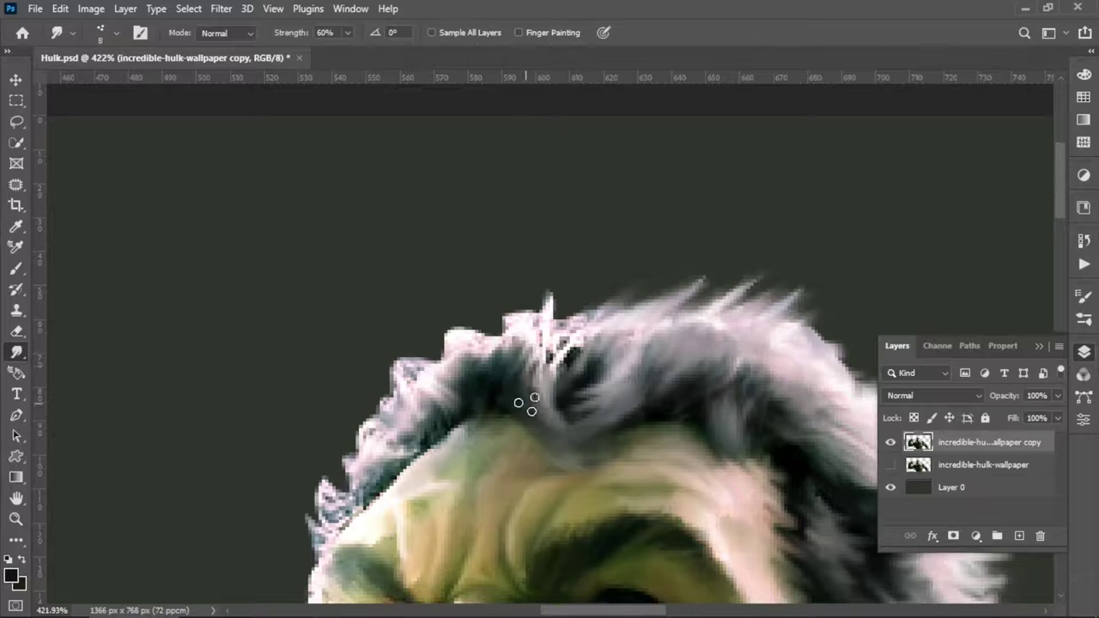
drag(578, 434, 573, 402)
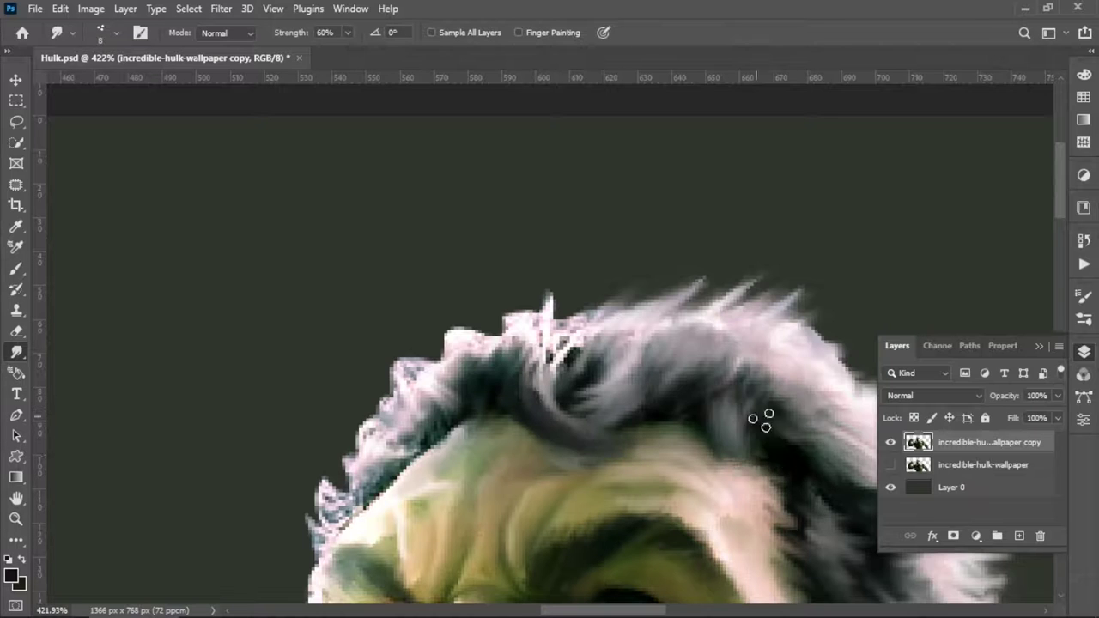
mouse_move(762, 420)
mouse_down()
mouse_move(785, 447)
mouse_move(739, 397)
mouse_move(661, 420)
mouse_up()
Step: Pull dark strands into a tall swirl and smear the pink-white strands along the top hair edge
scroll(724, 408, left, 2)
scroll(709, 417, up, 1)
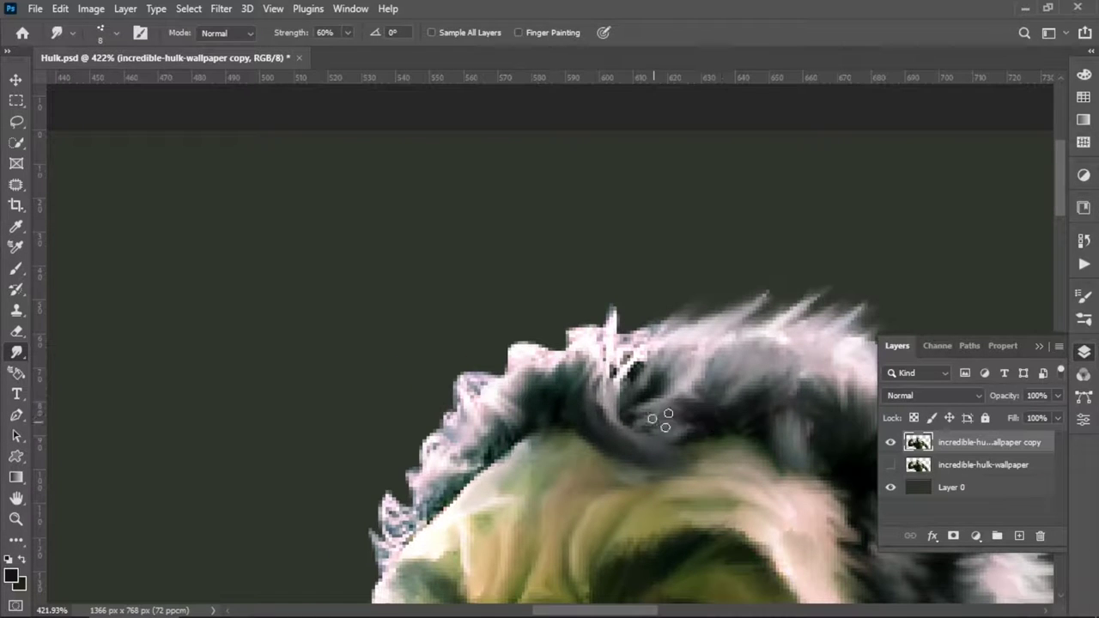
mouse_move(613, 445)
mouse_down()
mouse_move(623, 386)
mouse_move(645, 347)
mouse_up()
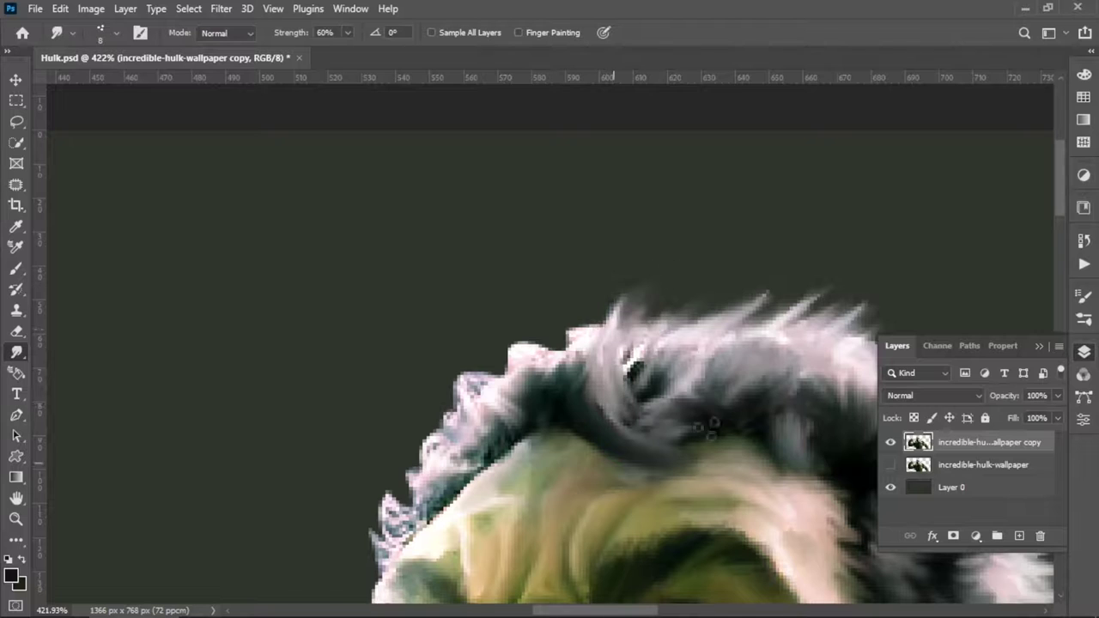
mouse_move(762, 307)
mouse_down()
mouse_move(815, 313)
mouse_move(652, 322)
mouse_move(511, 361)
mouse_move(440, 404)
mouse_move(567, 340)
mouse_move(463, 455)
mouse_move(569, 387)
mouse_move(607, 381)
mouse_move(830, 183)
mouse_up()
drag(590, 285, 671, 279)
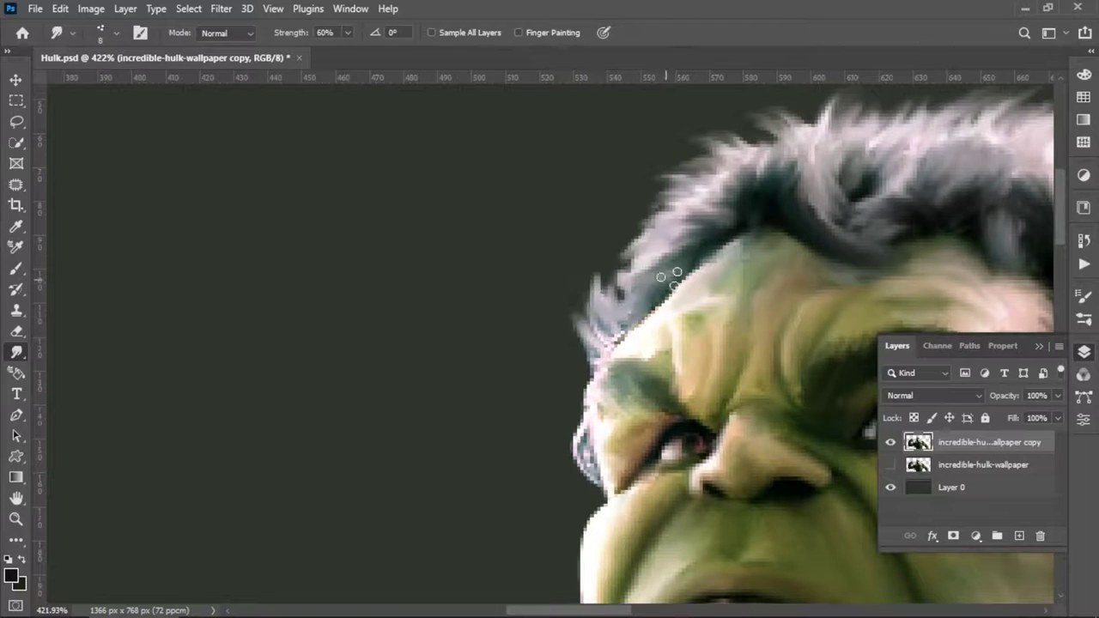
scroll(519, 375, down, 5)
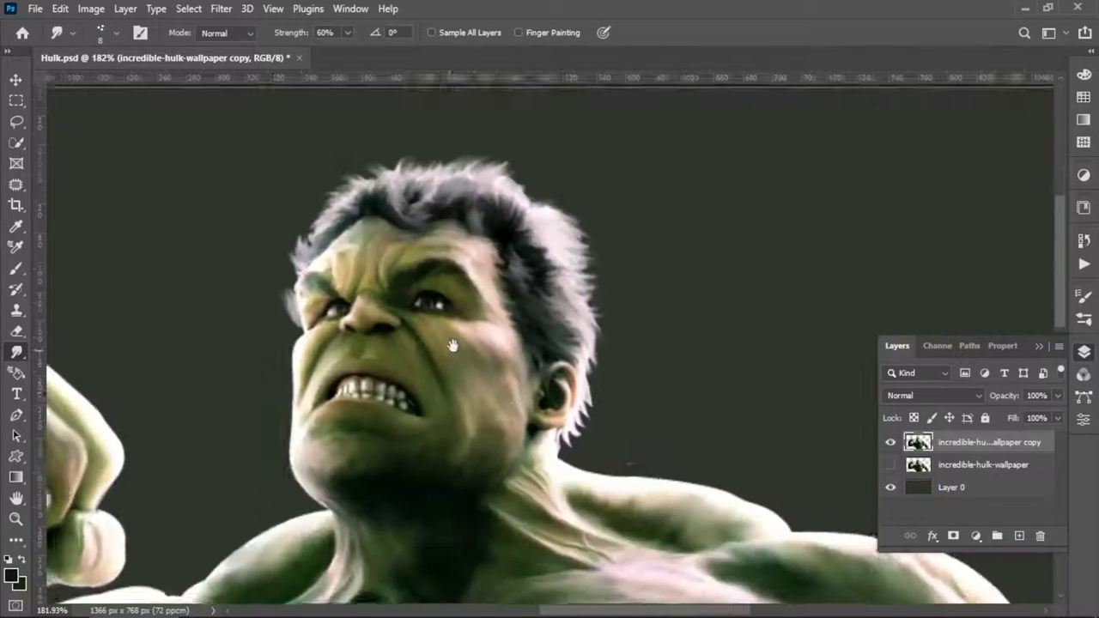
scroll(453, 343, up, 5)
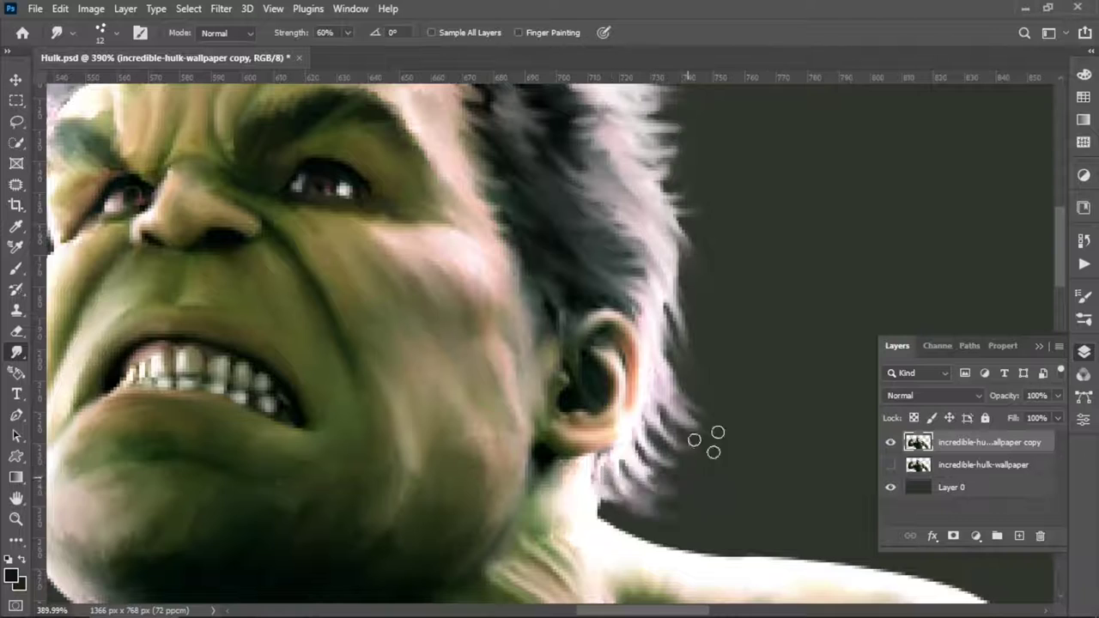
scroll(699, 439, down, 10)
scroll(828, 421, up, 2)
Step: On a new Layer 1, paint magenta over the left side and cyan over the right with a large soft brush
key(v)
click(1019, 536)
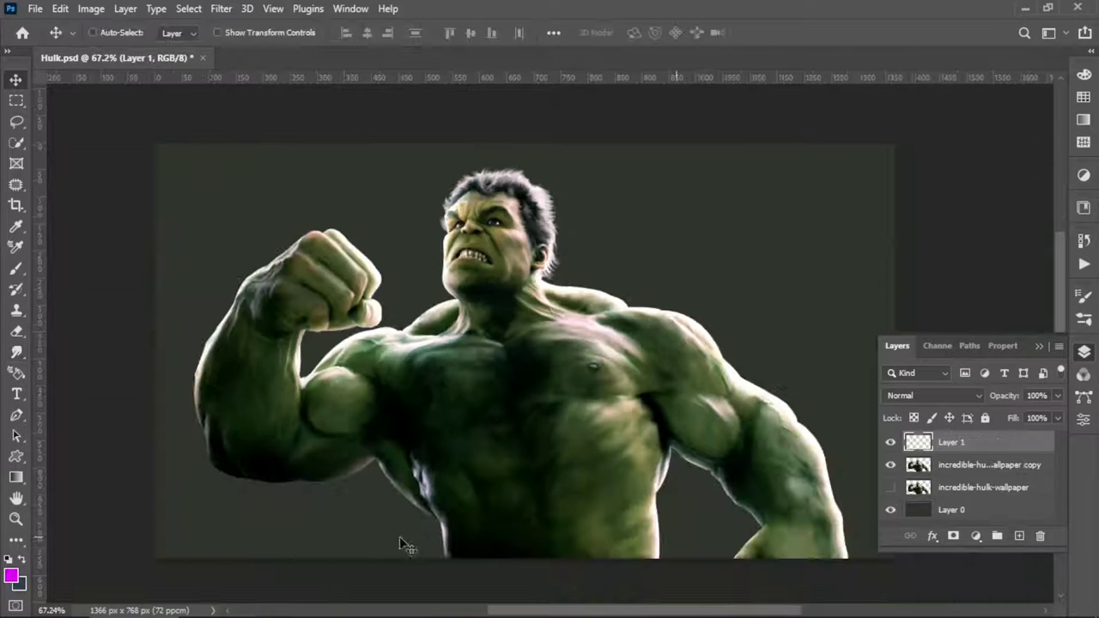
click(11, 576)
key(Return)
key(b)
mouse_move(227, 229)
mouse_down()
mouse_move(244, 236)
mouse_move(282, 479)
mouse_up()
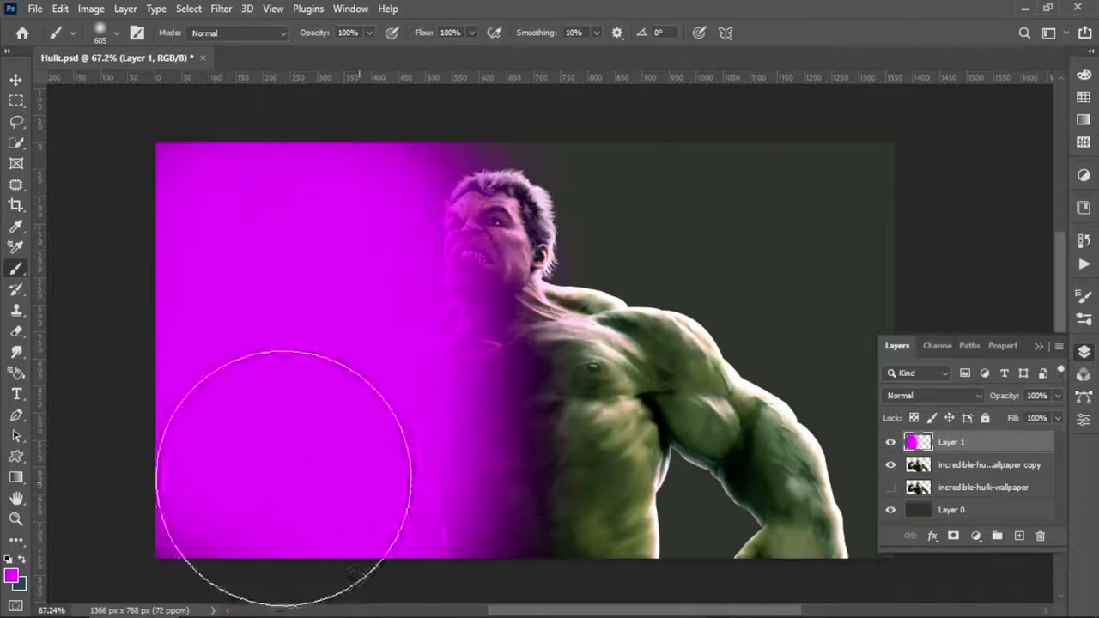
click(11, 575)
click(898, 212)
click(1034, 102)
mouse_move(631, 430)
mouse_down()
mouse_move(635, 248)
mouse_move(821, 356)
mouse_up()
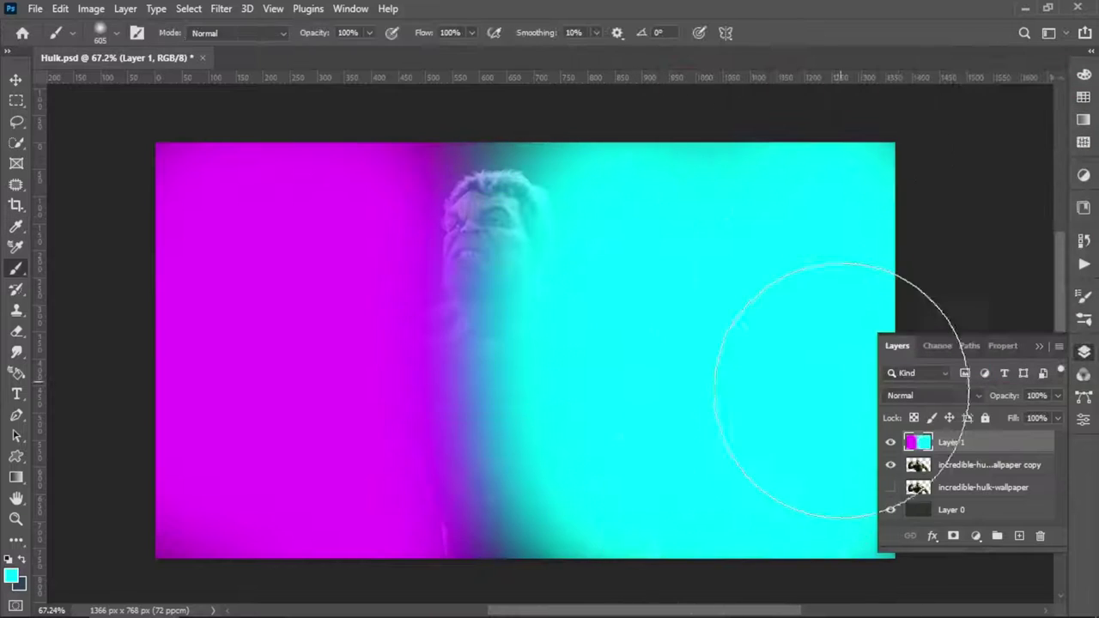
Step: Set Layer 1's blend mode to Color and clip it to the Hulk layer
click(934, 395)
click(901, 567)
key(v)
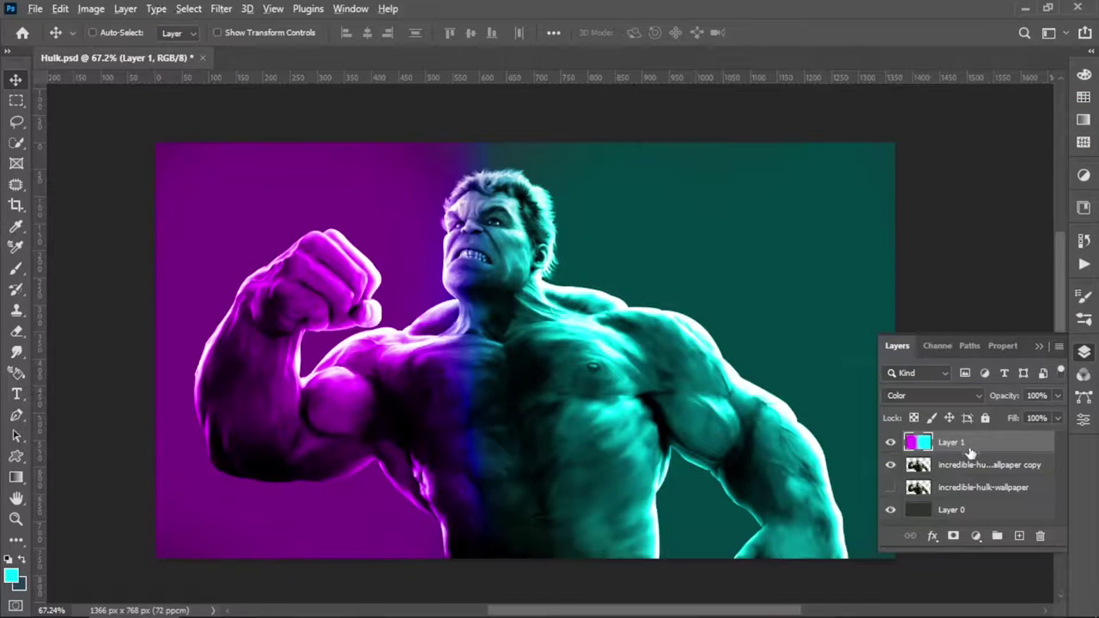
right_click(971, 447)
click(865, 338)
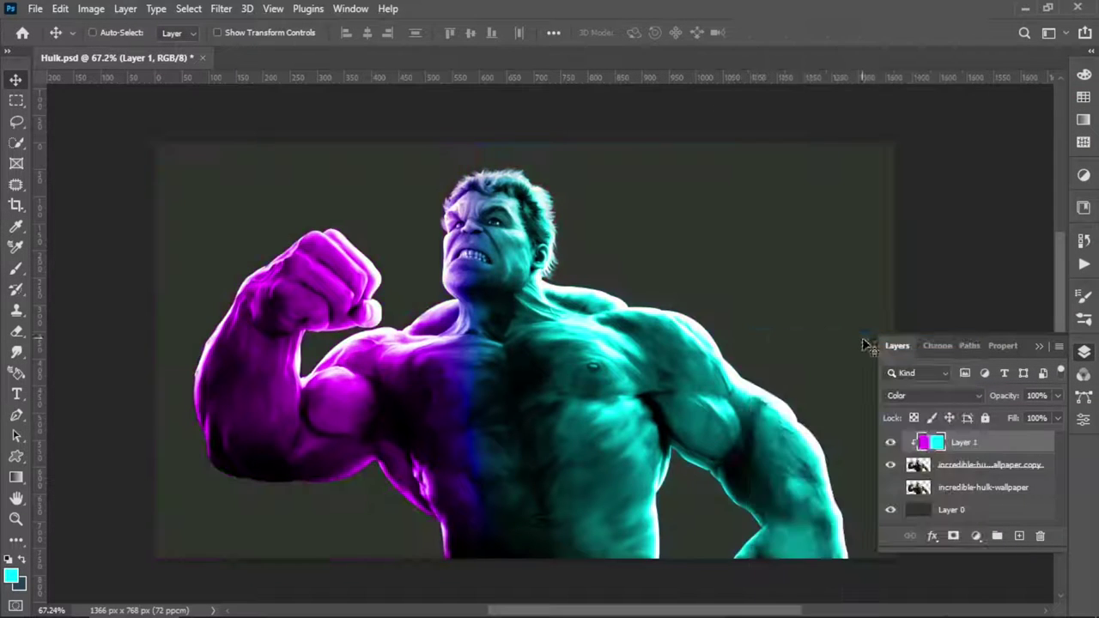
Step: Split the Blend If sliders in Layer 1's style so the tint stays off the dark shadows
double_click(1031, 451)
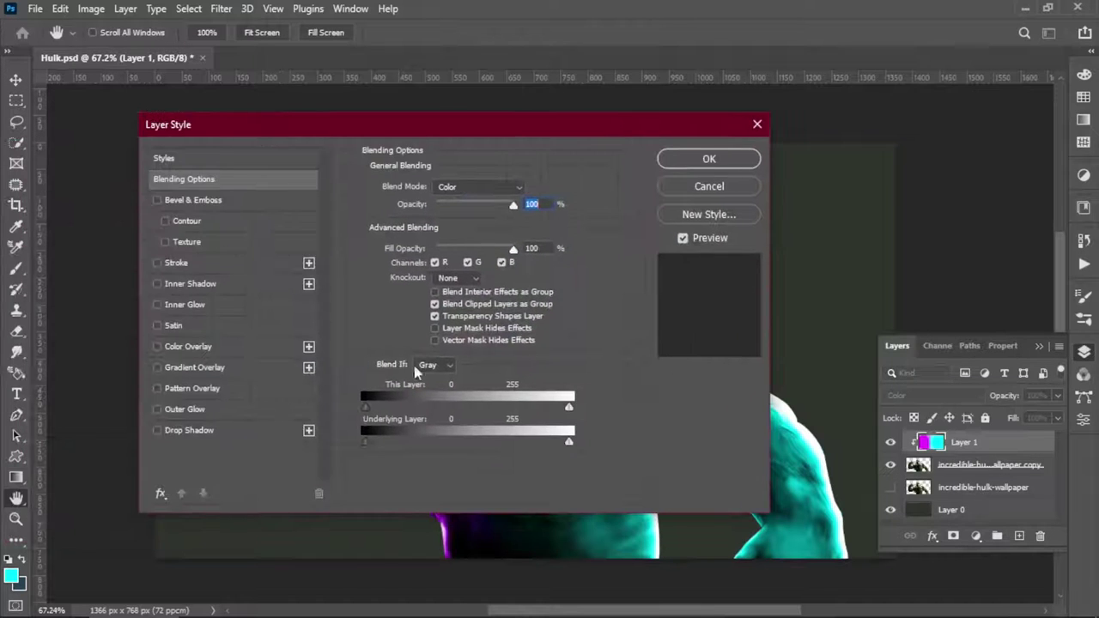
drag(421, 123, 840, 38)
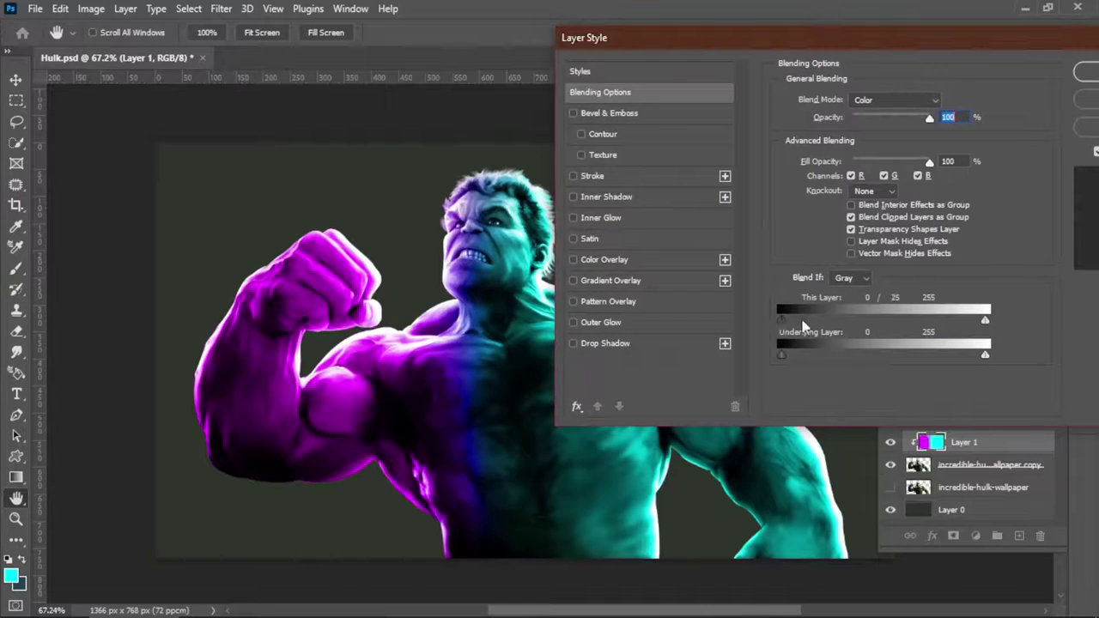
drag(803, 322, 887, 319)
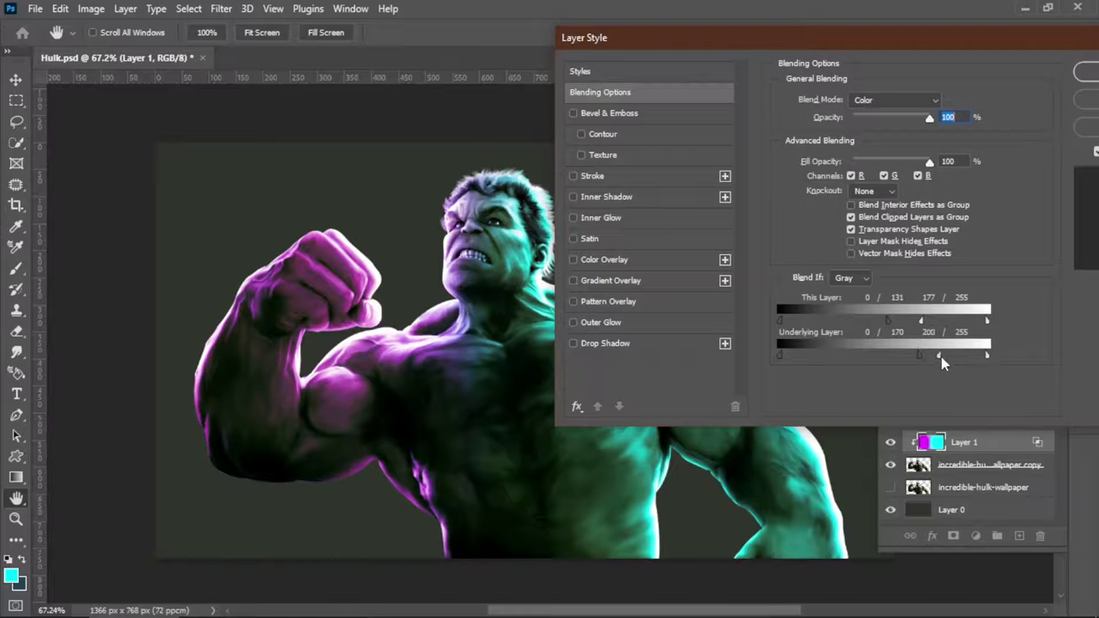
drag(857, 352, 871, 418)
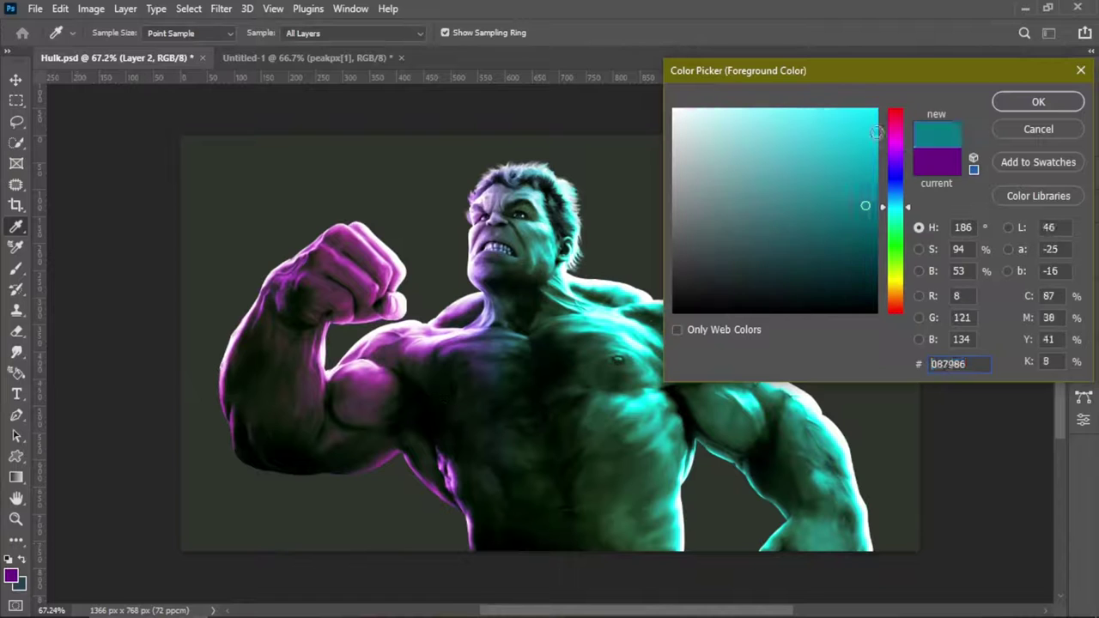
Step: Pick a bright cyan and blend it into a glow around the head, shoulder and torso
mouse_move(876, 131)
mouse_down()
mouse_move(868, 142)
mouse_move(836, 108)
mouse_up()
drag(668, 273, 700, 401)
drag(764, 278, 735, 466)
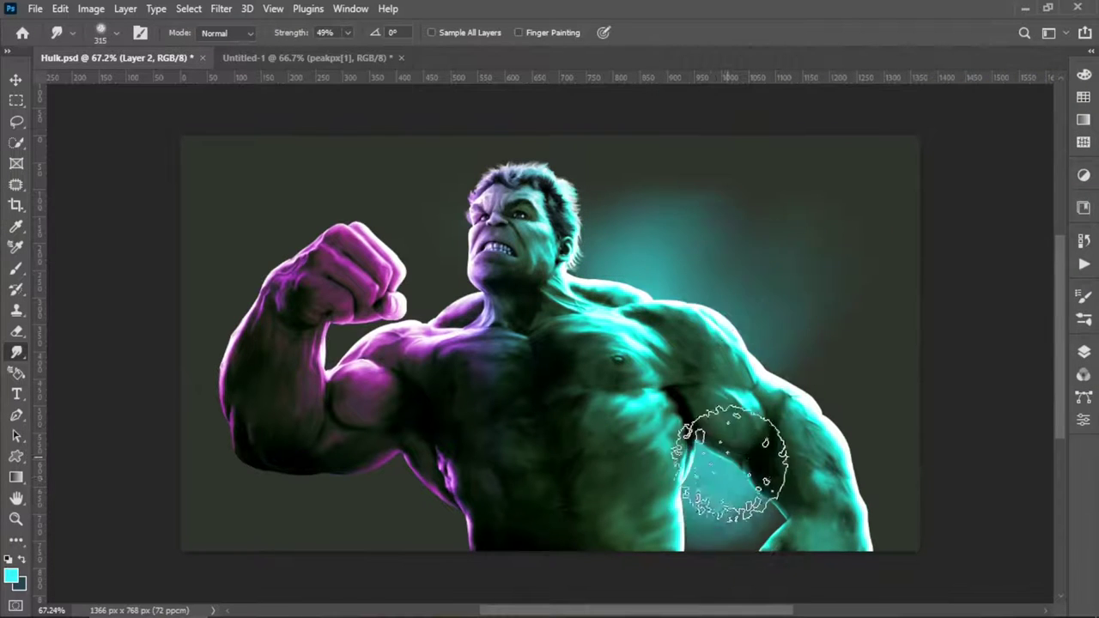
drag(781, 269, 658, 216)
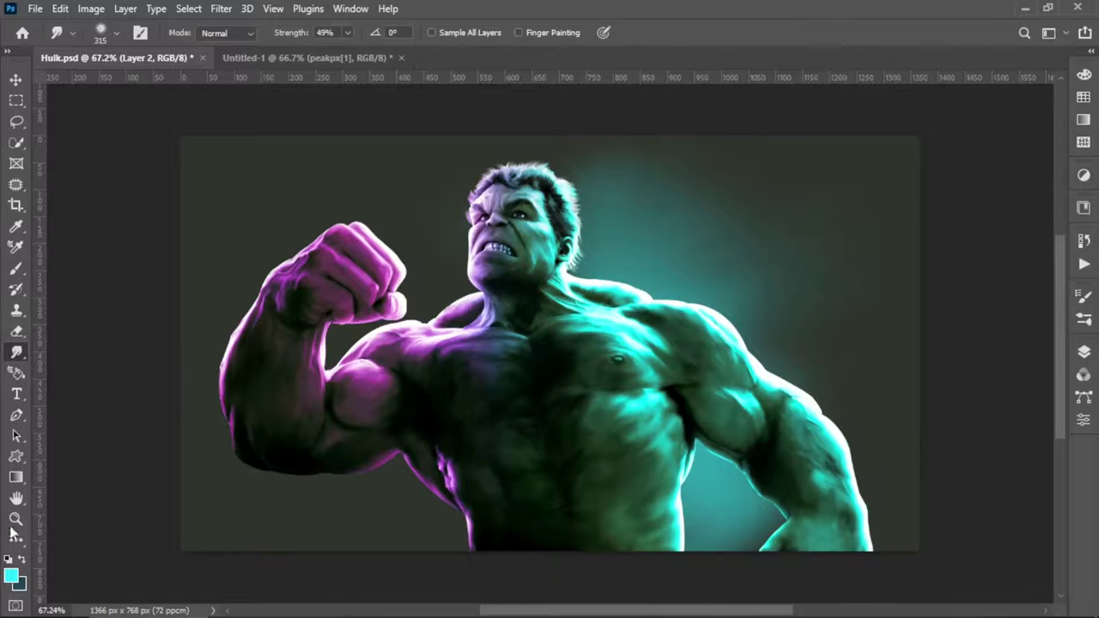
Step: Choose a deep magenta and blend it into a glow behind the arm and raised fist
click(11, 577)
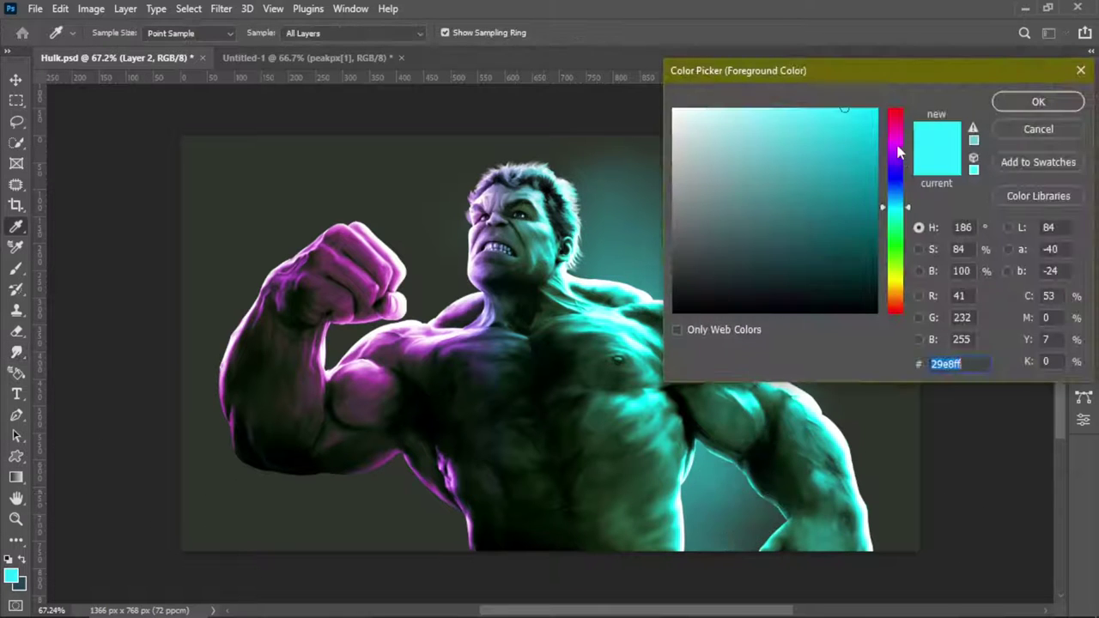
click(895, 142)
drag(865, 175, 874, 167)
key(Return)
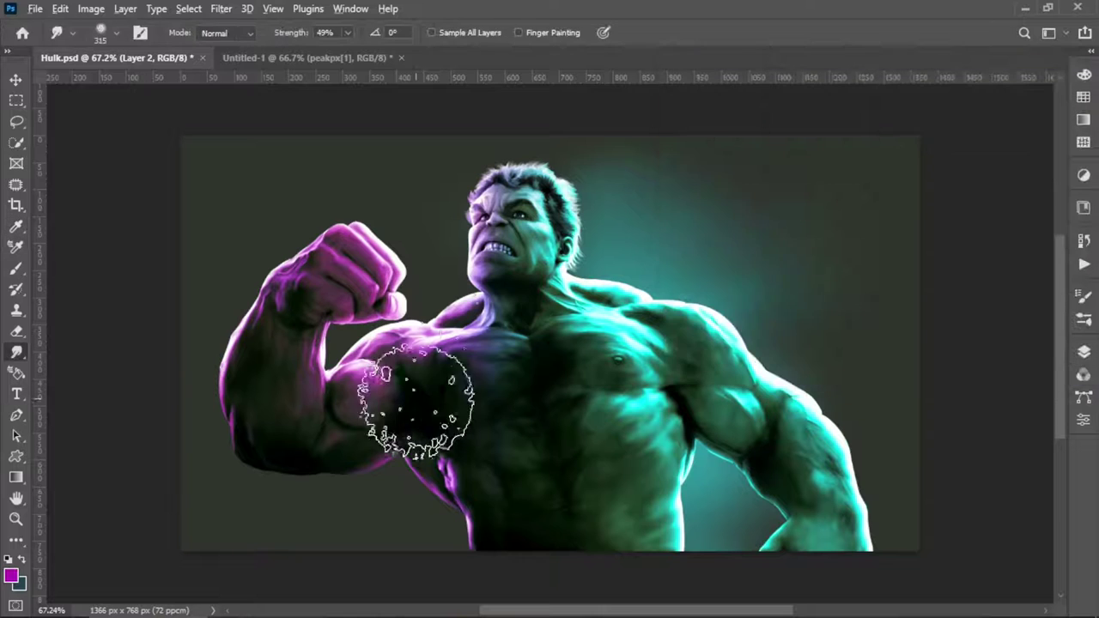
mouse_move(392, 404)
mouse_down()
mouse_move(368, 343)
mouse_move(331, 478)
mouse_move(348, 498)
mouse_up()
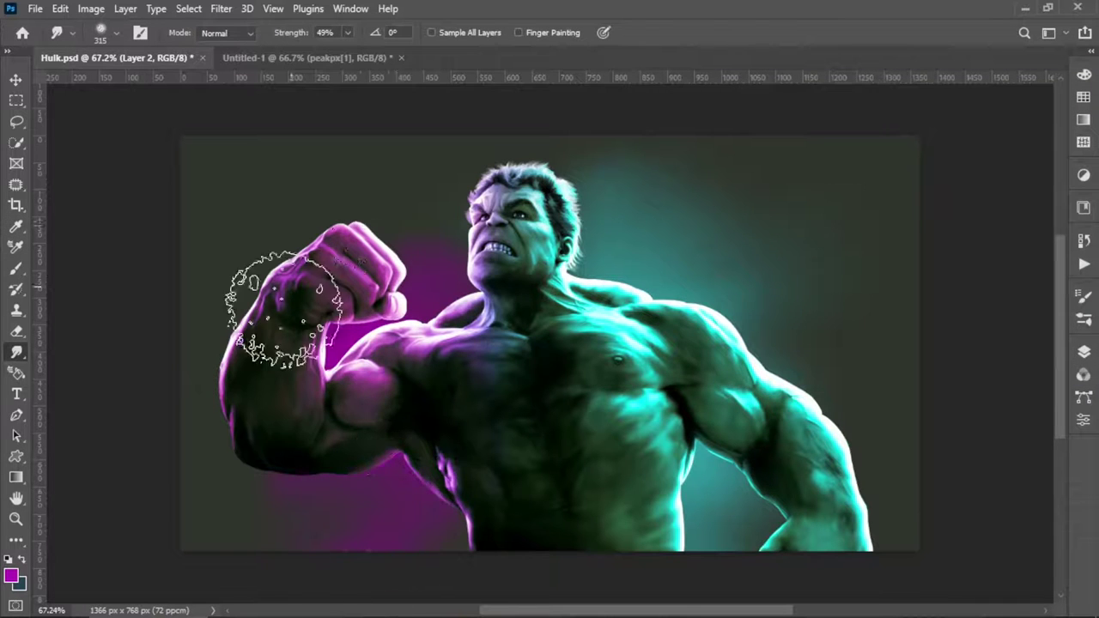
mouse_move(270, 306)
mouse_down()
mouse_move(400, 250)
mouse_move(295, 216)
mouse_up()
mouse_move(219, 277)
mouse_down()
mouse_move(289, 289)
mouse_move(209, 478)
mouse_move(461, 544)
mouse_move(416, 273)
mouse_up()
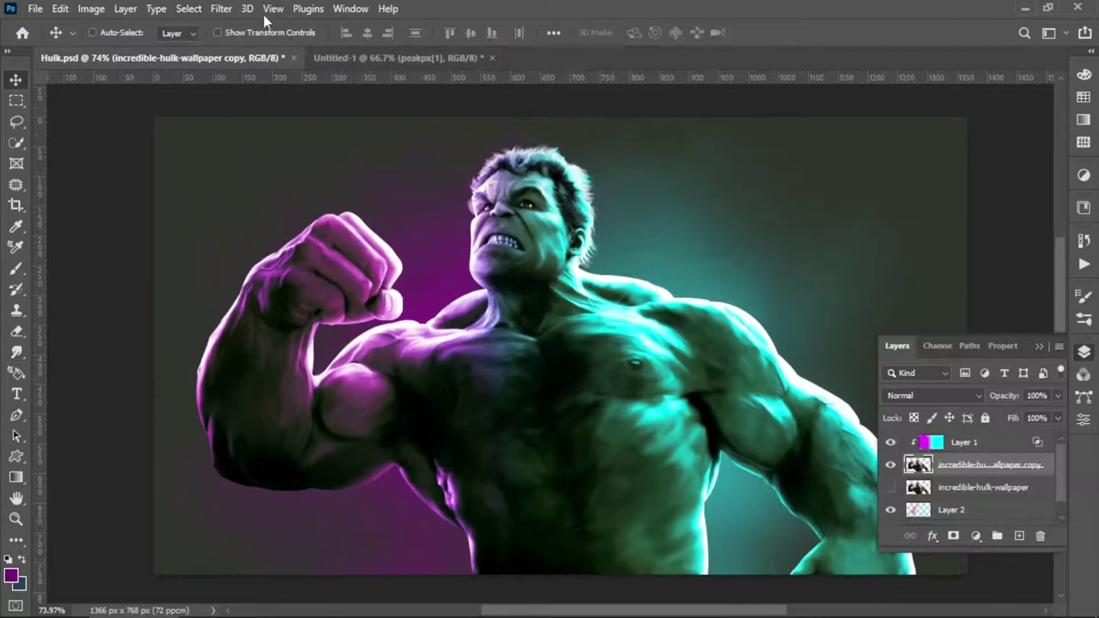
Step: Apply a Canvas Texturizer with 50% scaling, relief 2 and light from Top Right
click(223, 9)
click(235, 91)
drag(426, 233, 380, 231)
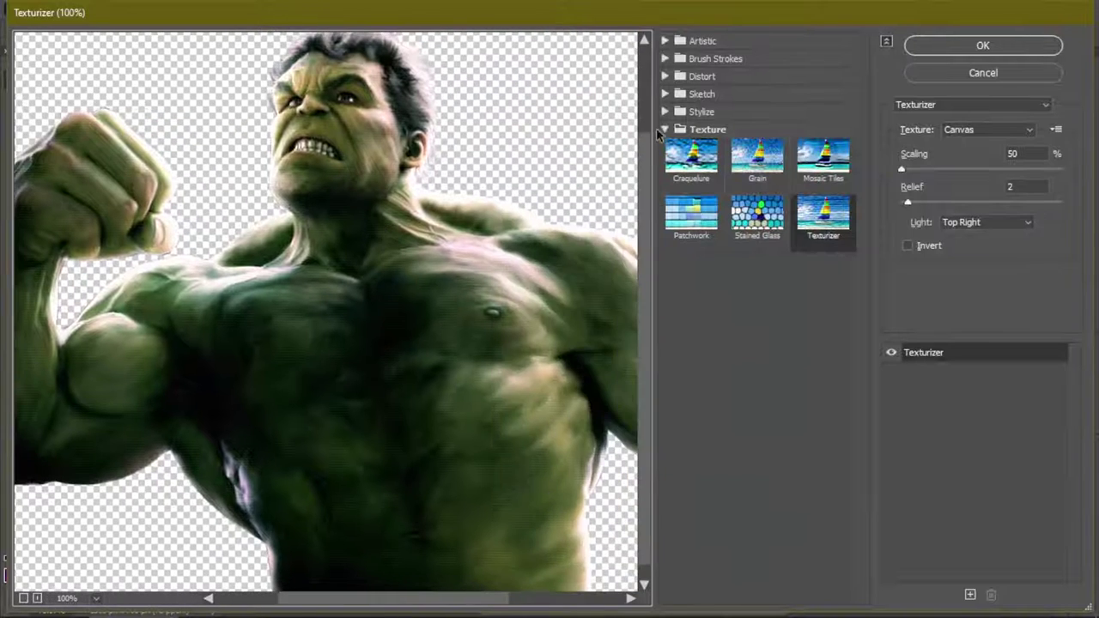
drag(908, 202, 918, 203)
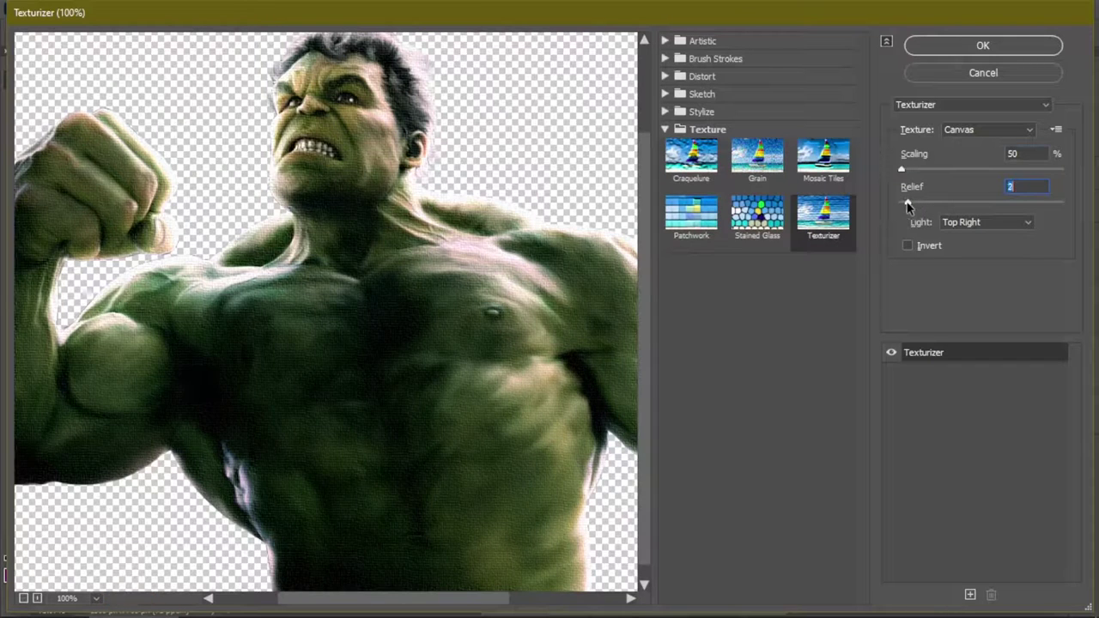
click(988, 130)
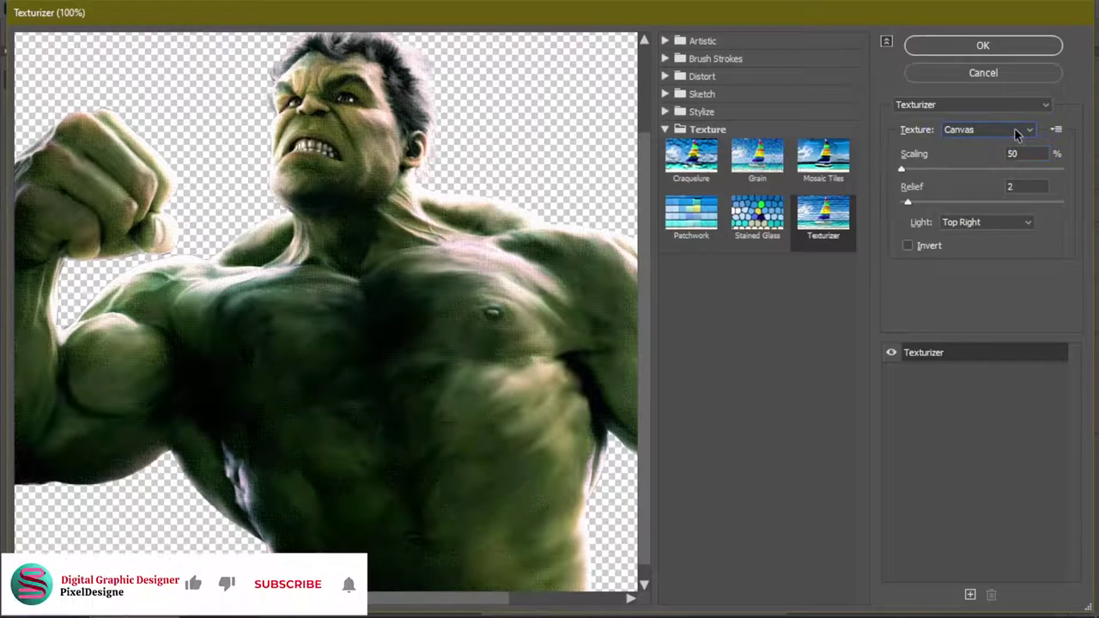
click(987, 130)
click(996, 180)
click(987, 130)
click(987, 167)
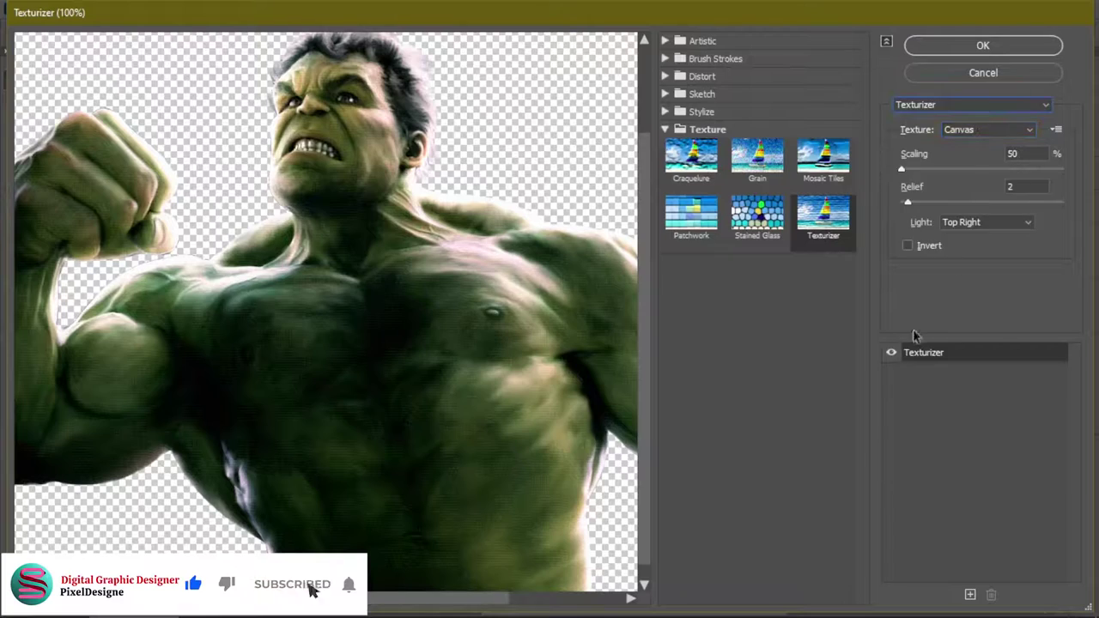
click(987, 222)
click(957, 301)
click(983, 46)
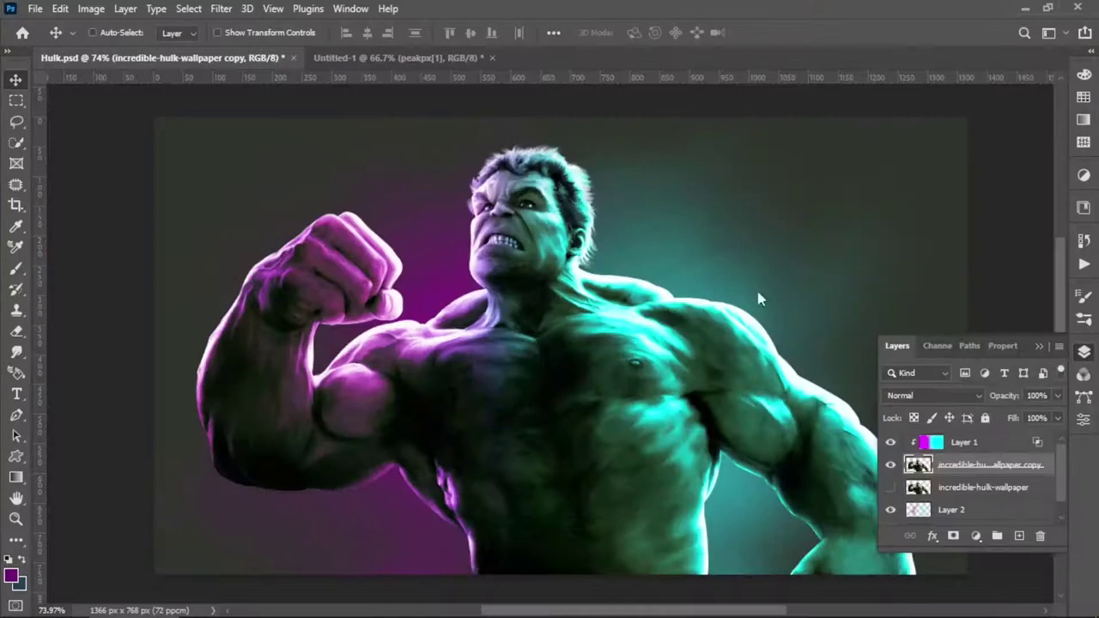
Step: Select the bottom background layer, Layer 0
scroll(656, 395, up, 2)
scroll(633, 466, up, 4)
scroll(633, 466, down, 5)
scroll(646, 464, up, 2)
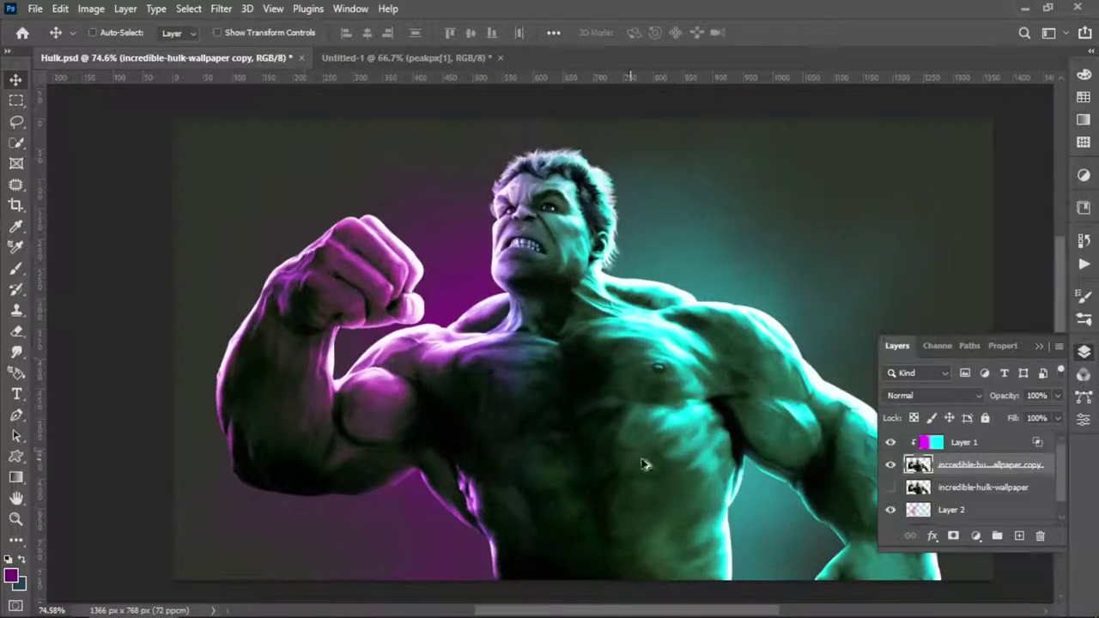
scroll(961, 481, down, 1)
click(957, 515)
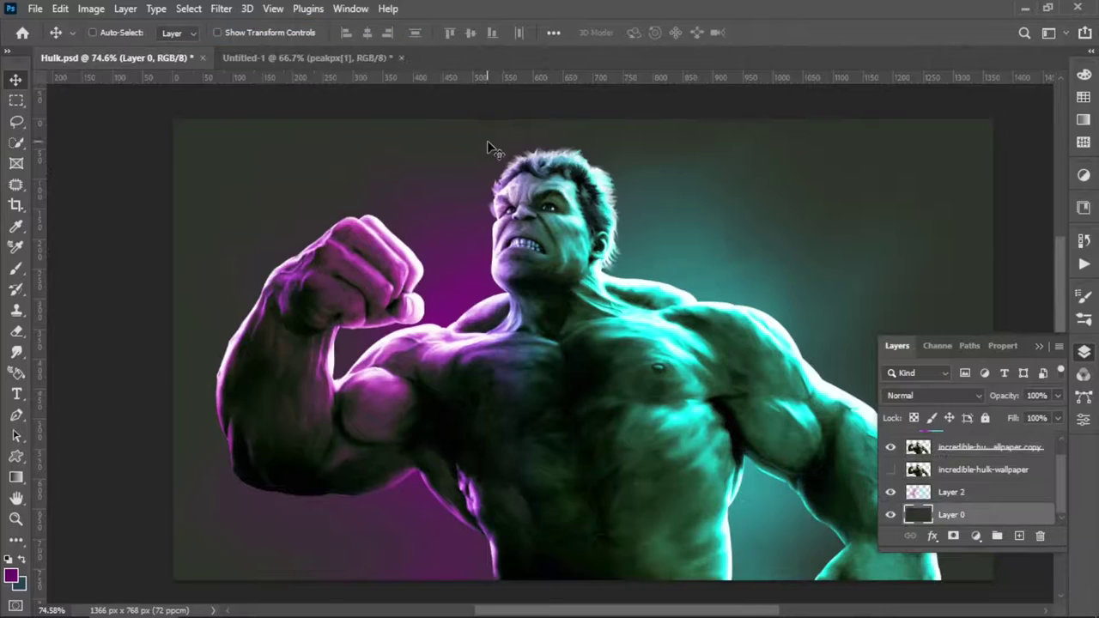